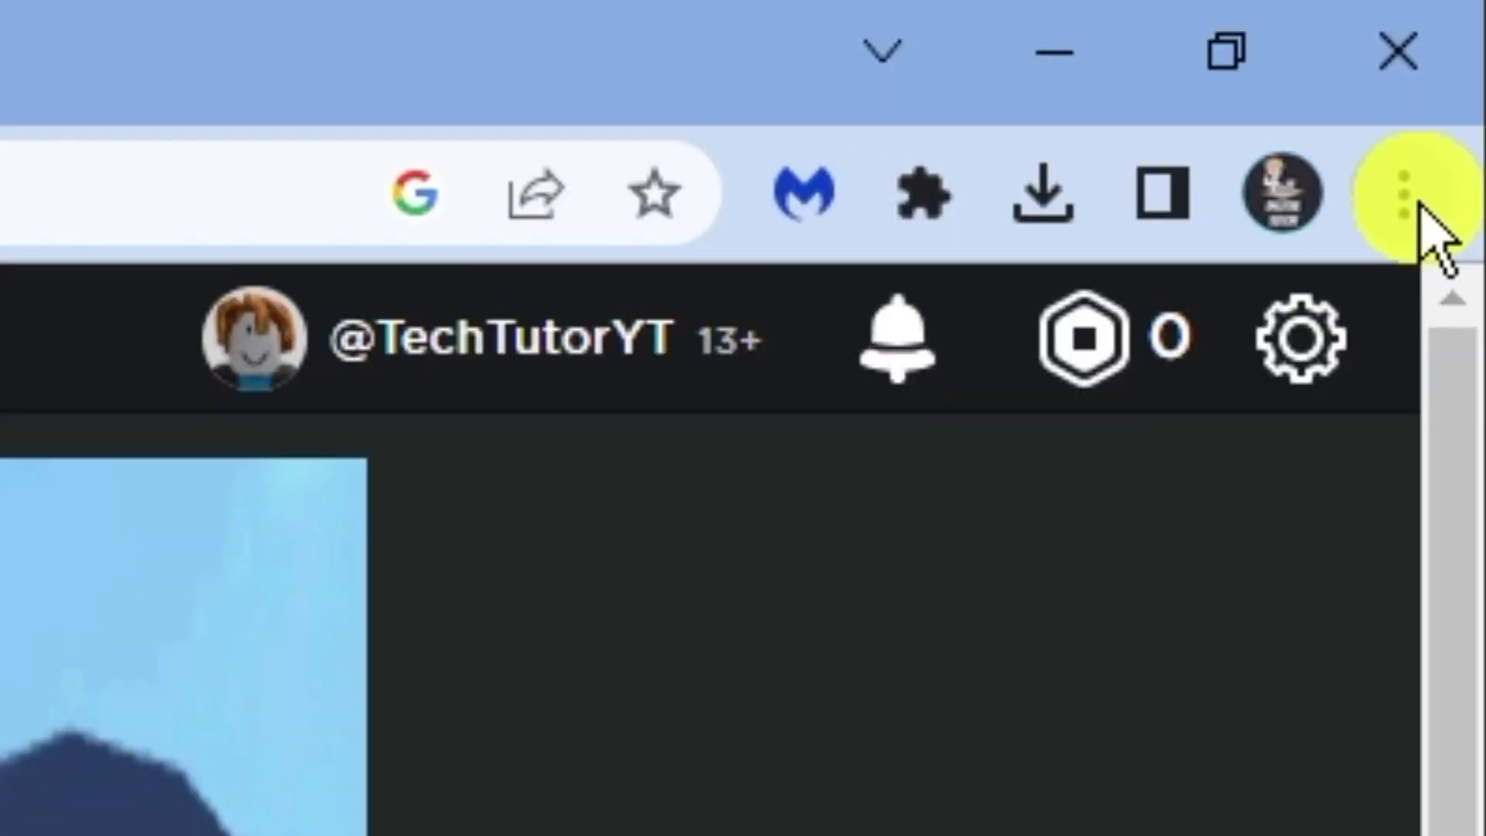
# Open Chrome's Settings in a new tab from the three-dot menu
pyautogui.click(1404, 195)
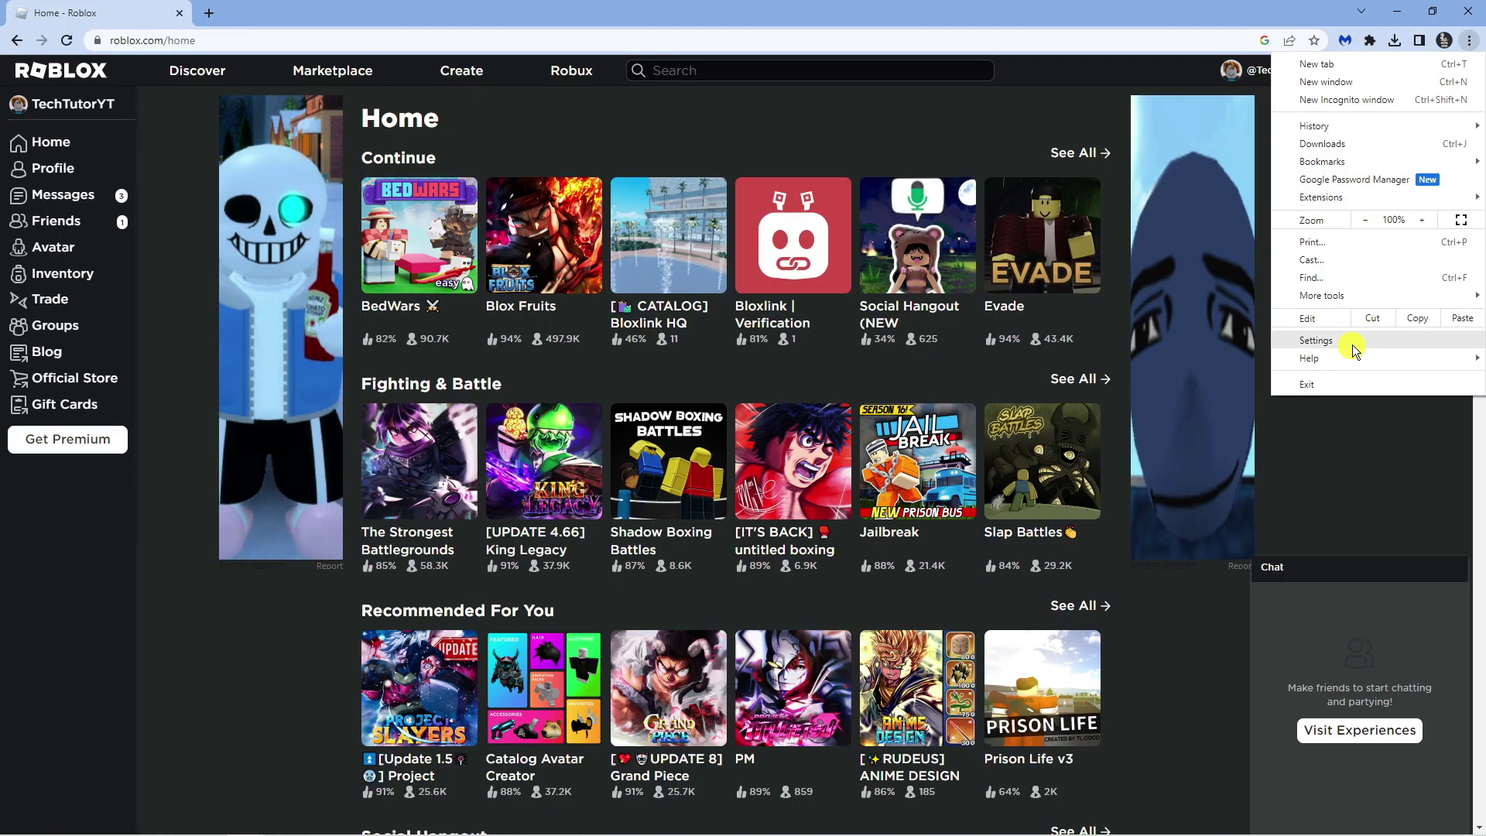
pyautogui.click(1353, 345)
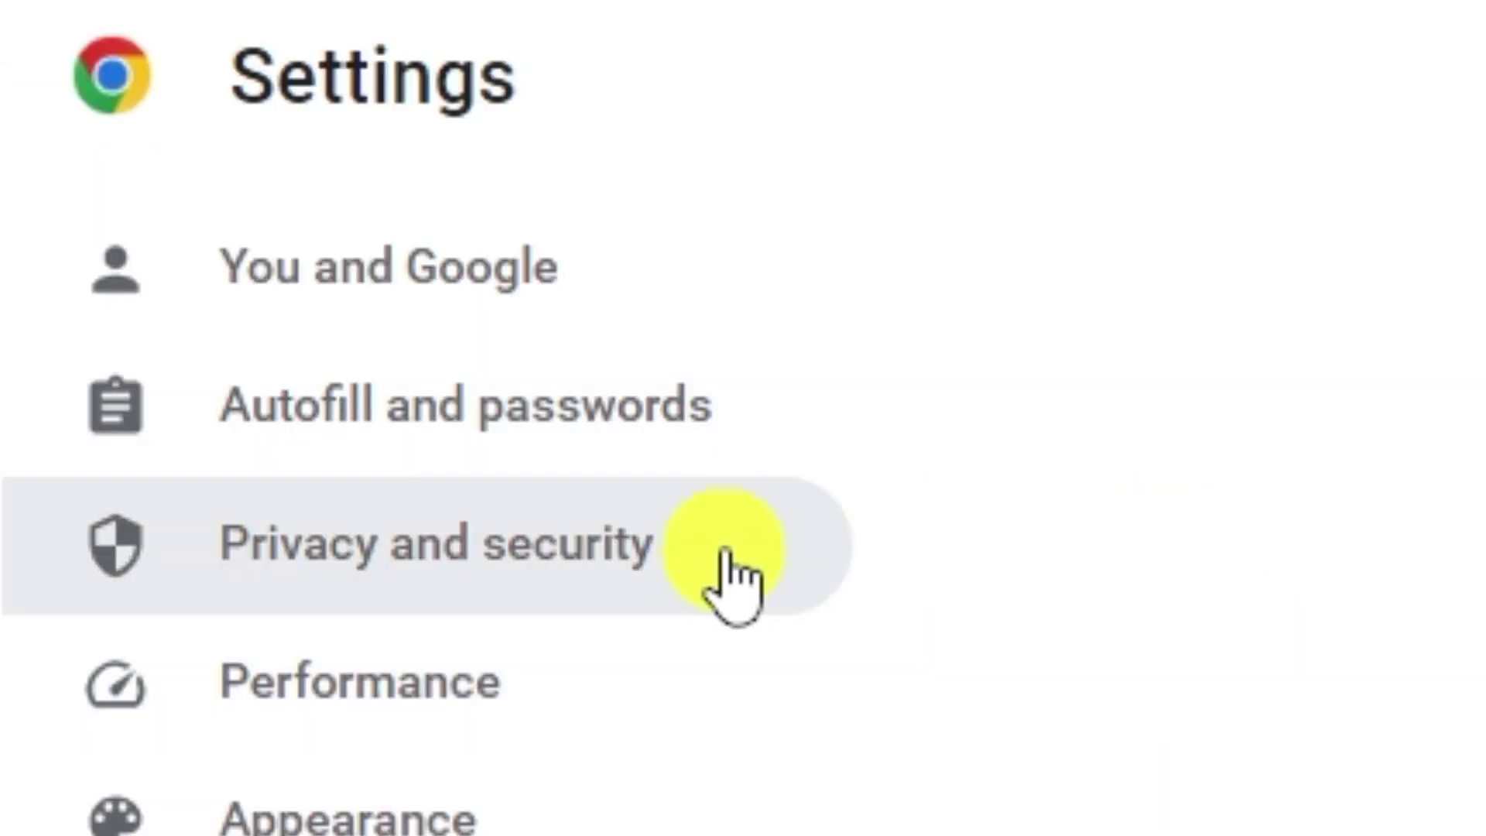
# Go through Privacy and security > Cookies and other site data to the All sites list
pyautogui.click(724, 551)
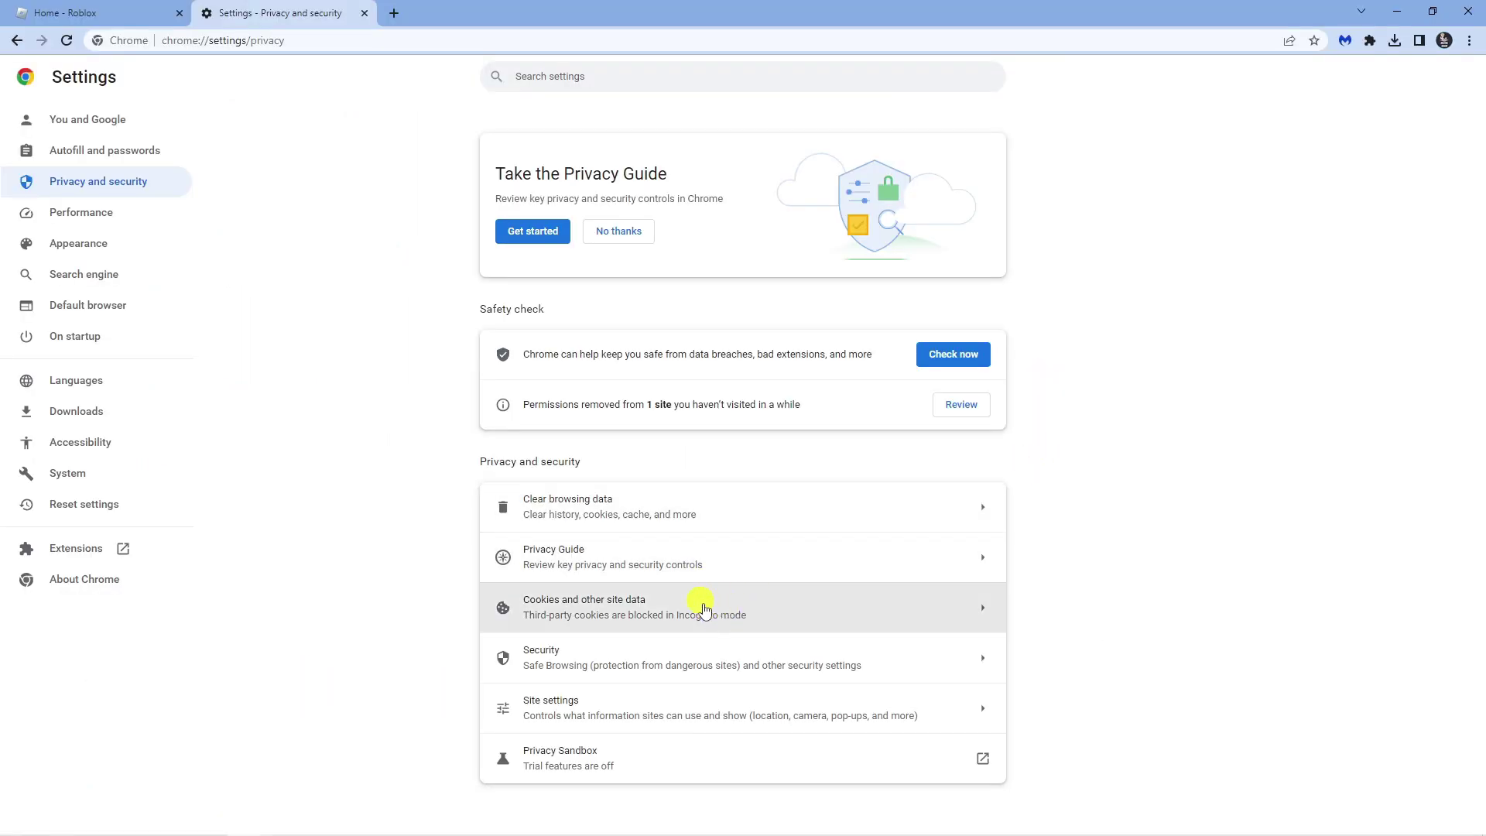
pyautogui.click(675, 612)
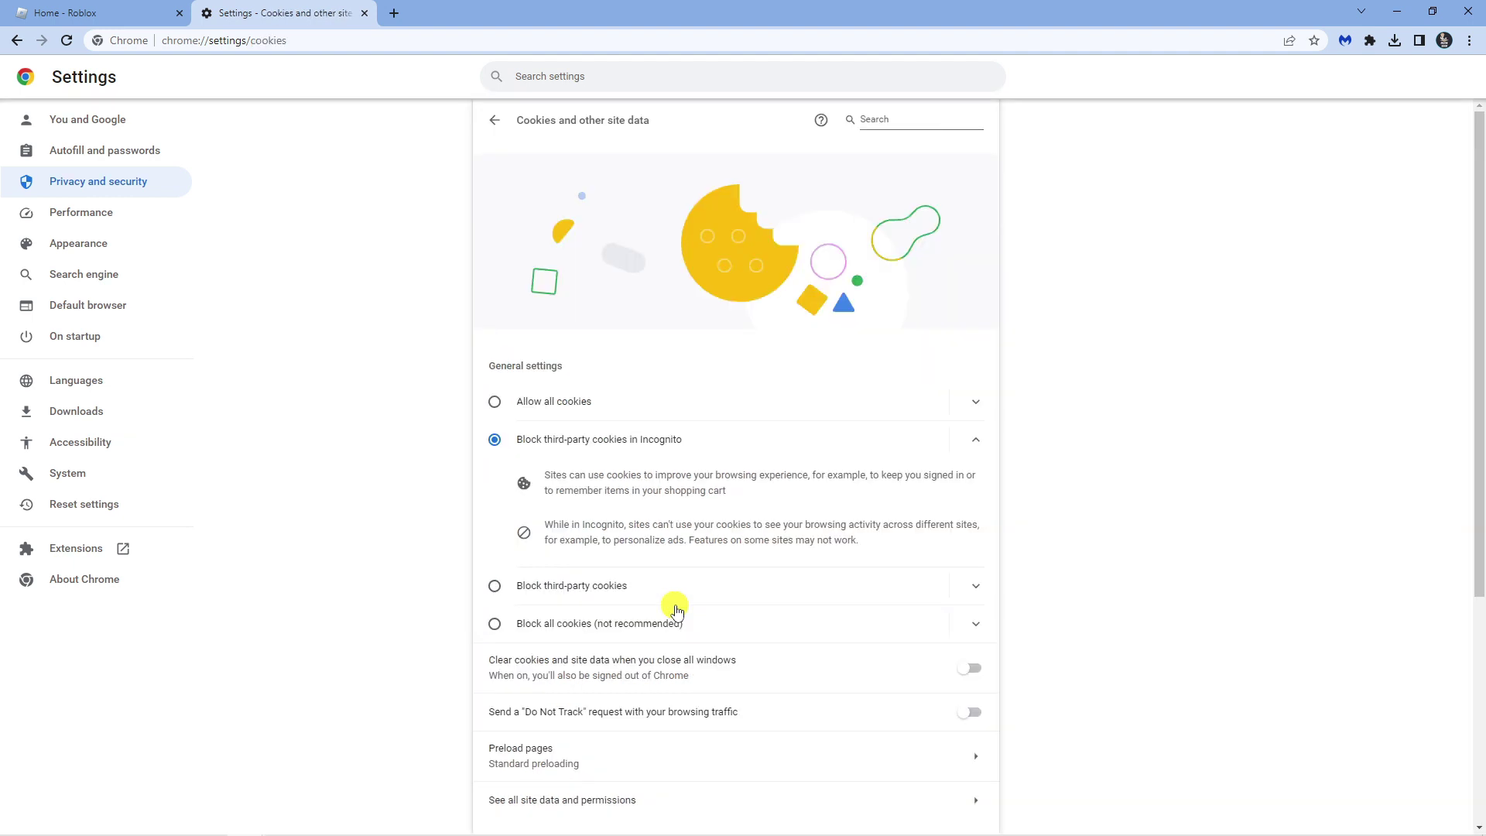
pyautogui.scroll(-2, 1068, 504)
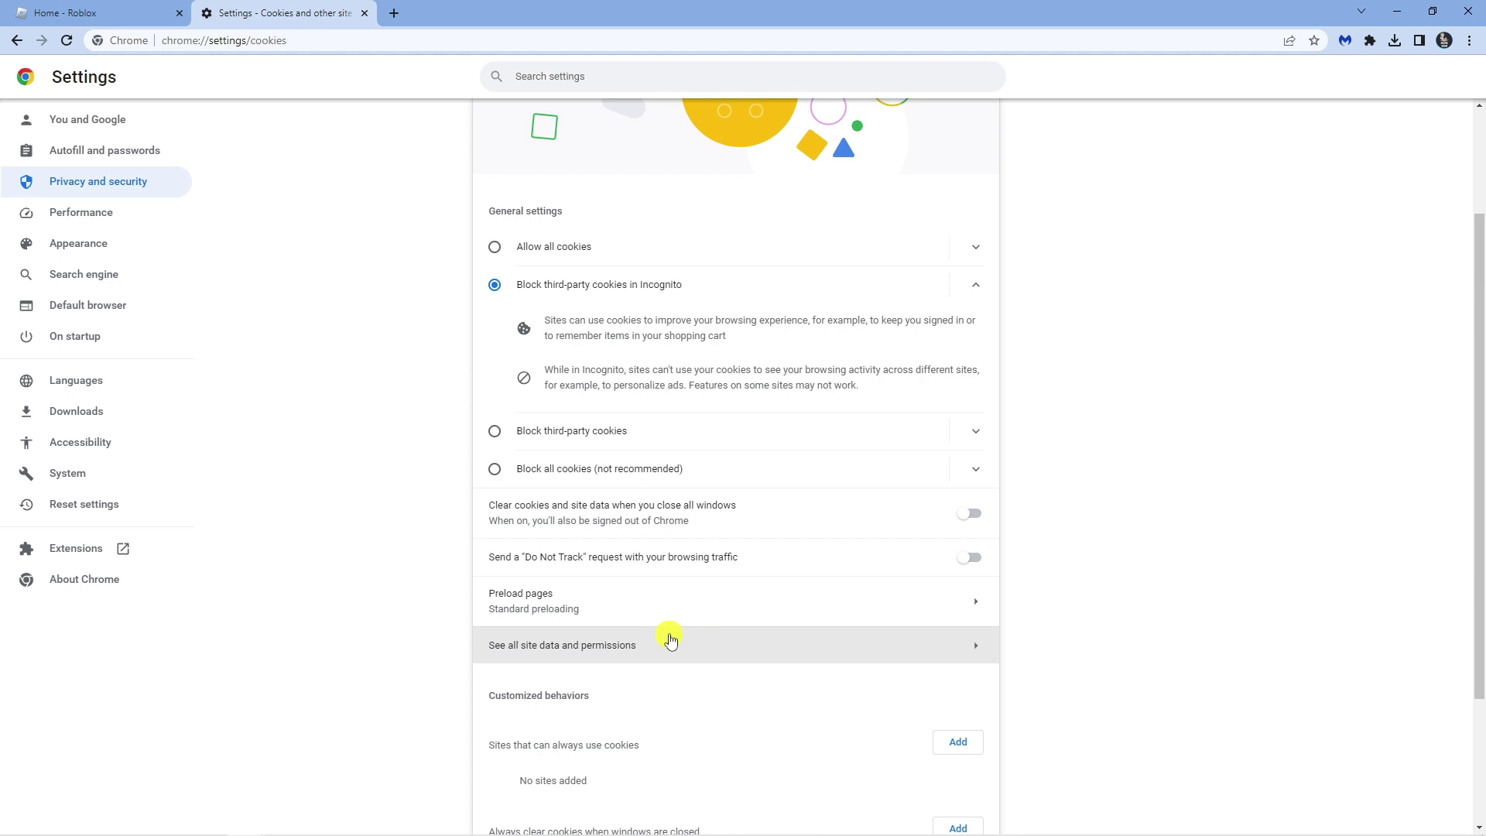
pyautogui.click(739, 639)
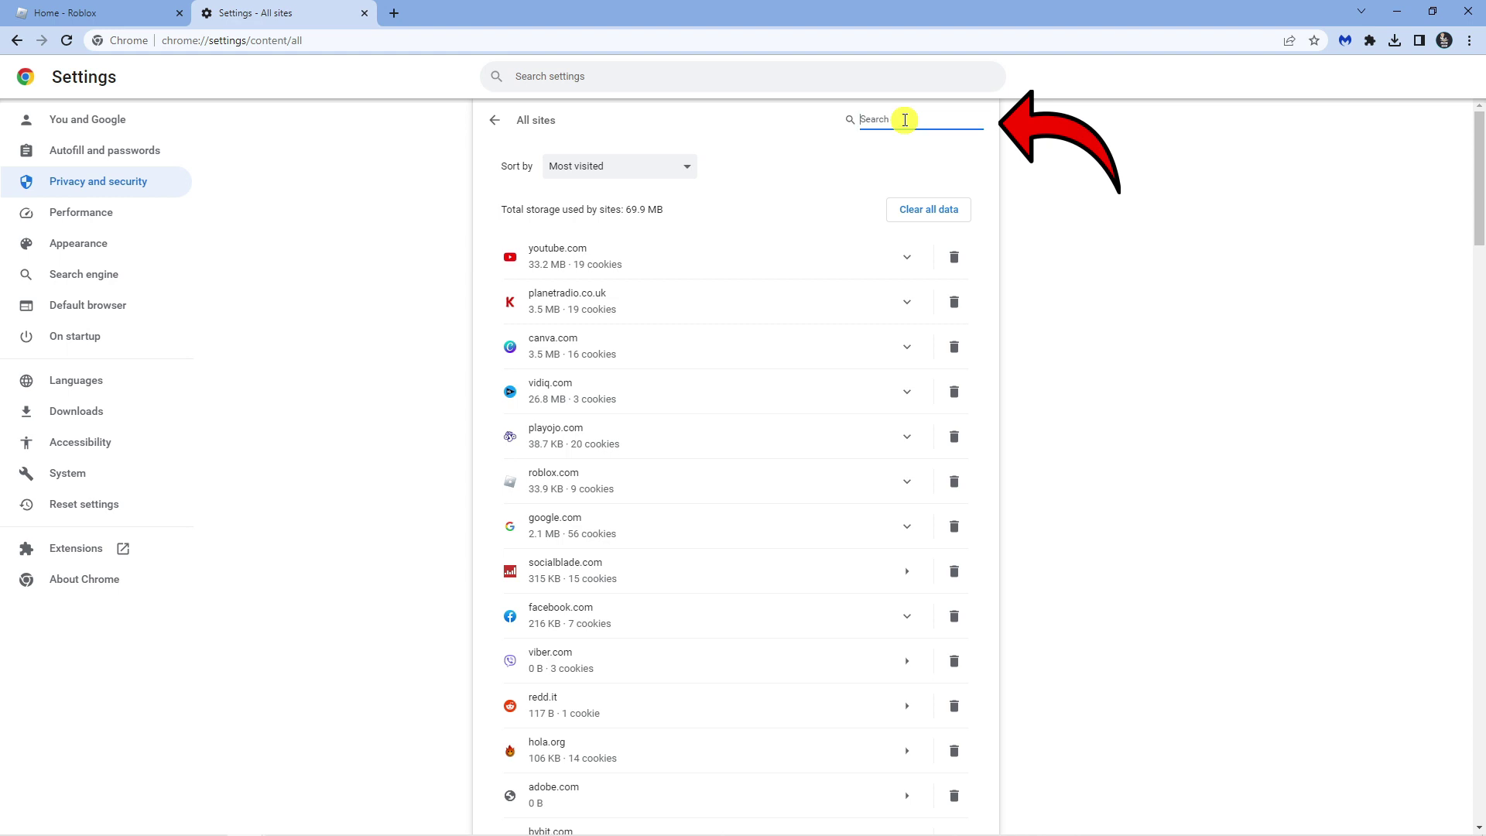
# Filter sites for 'roblox', clear roblox.com's data and cookies, then minimise Chrome
pyautogui.click(905, 119)
pyautogui.write('roblo')
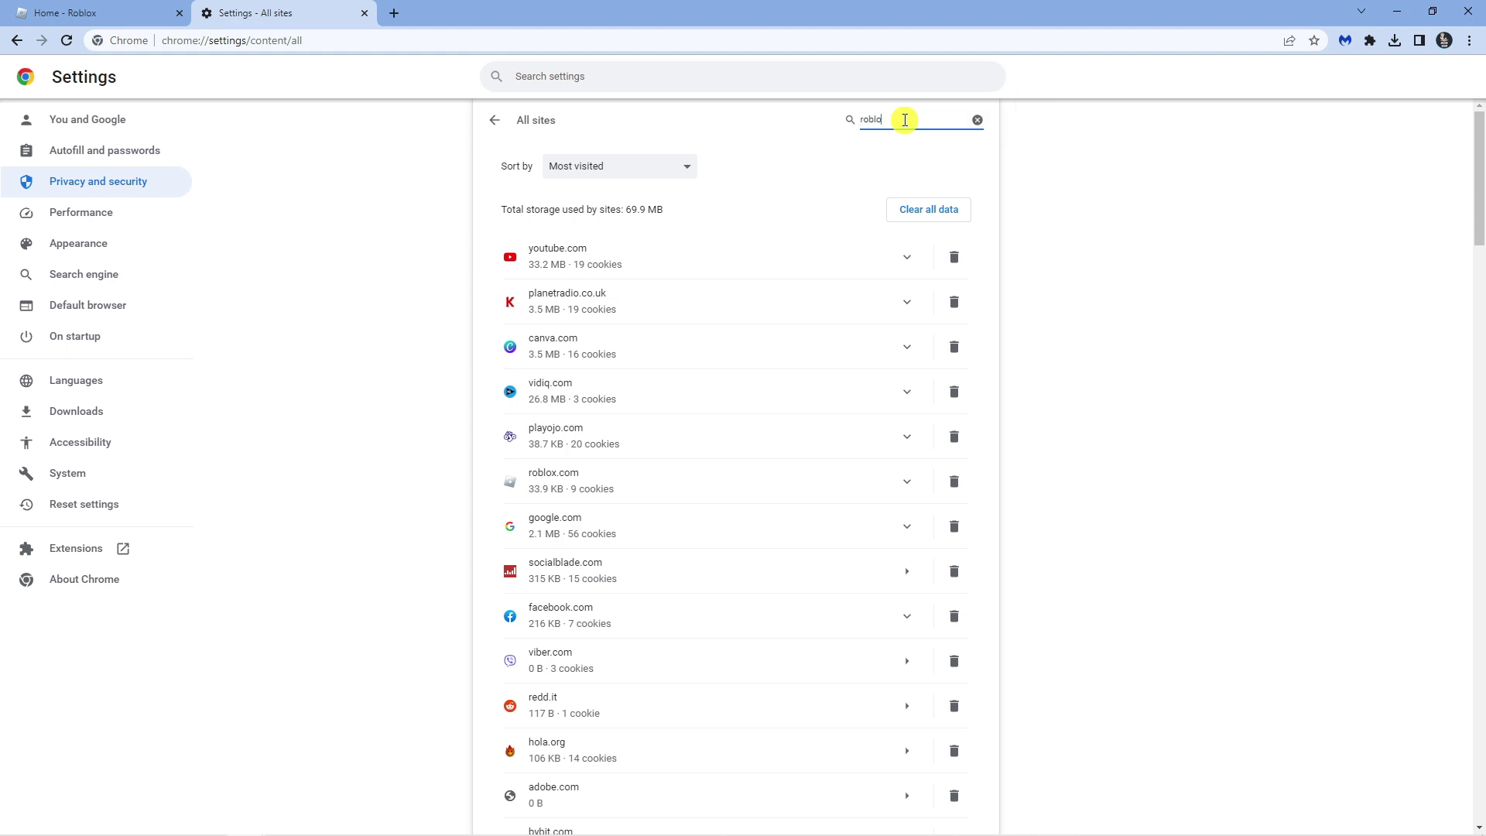
pyautogui.write('x')
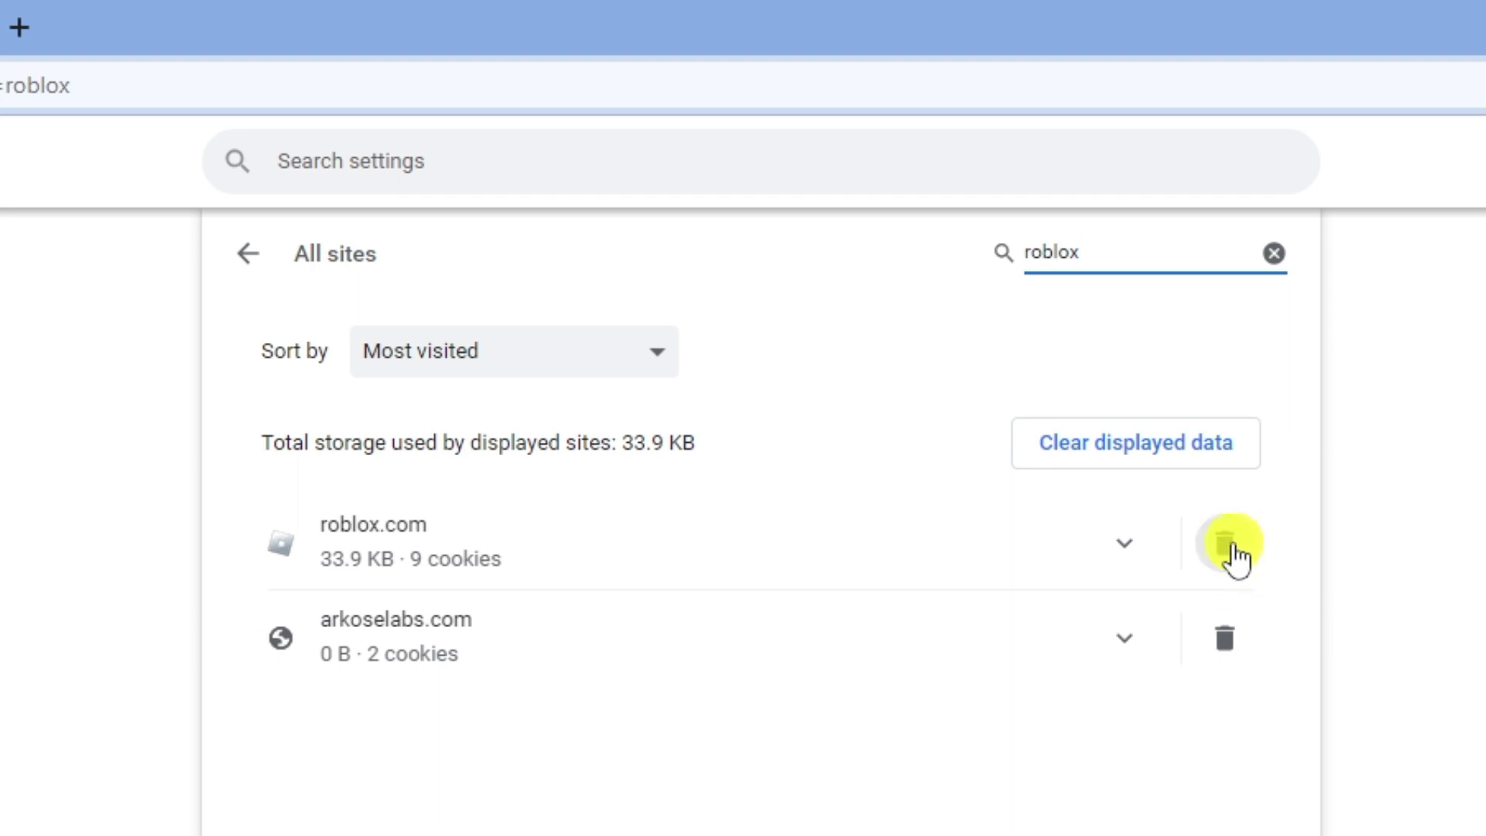
pyautogui.click(1229, 546)
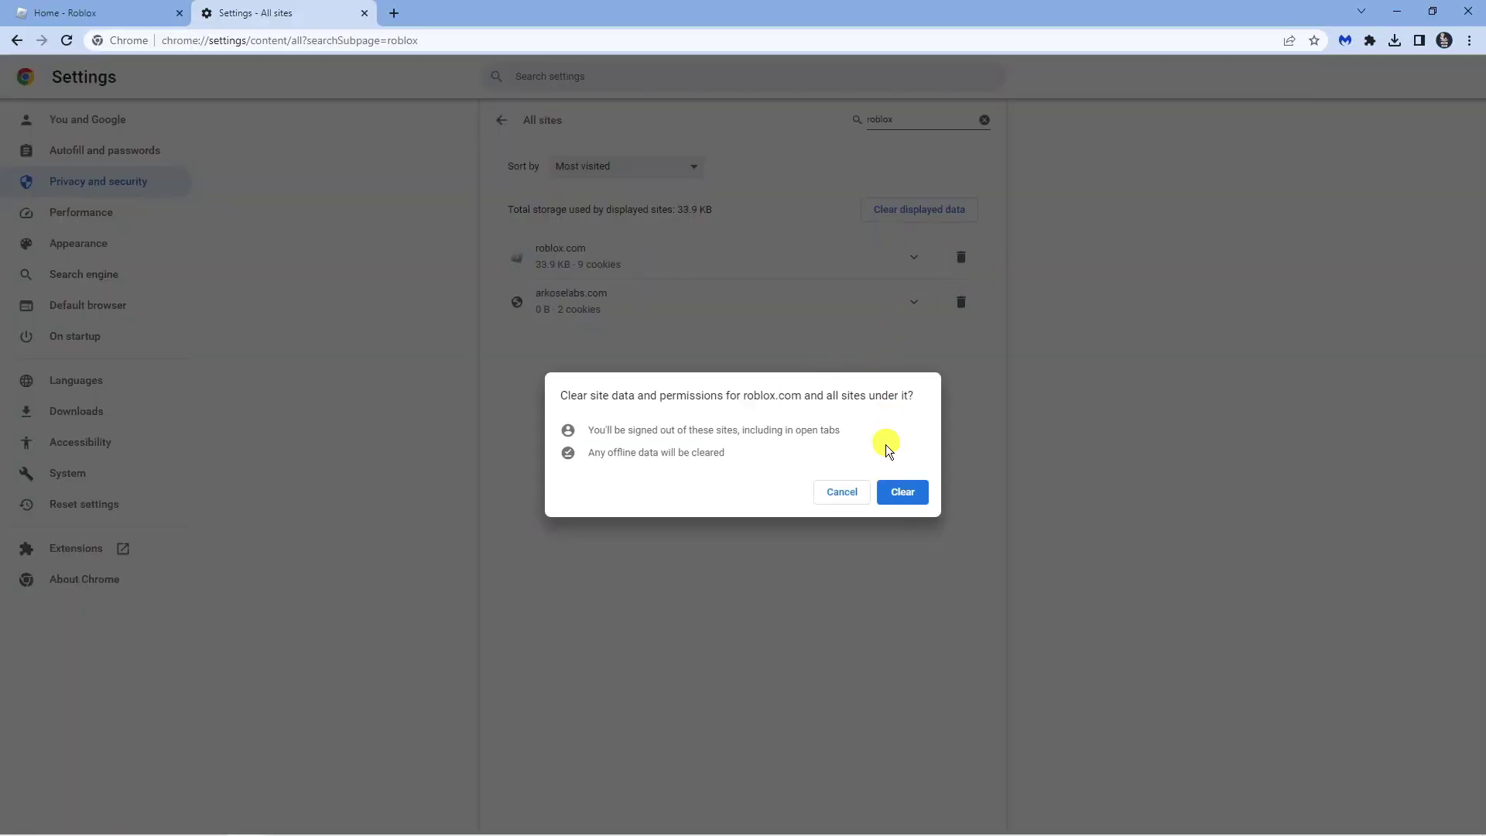
pyautogui.click(901, 493)
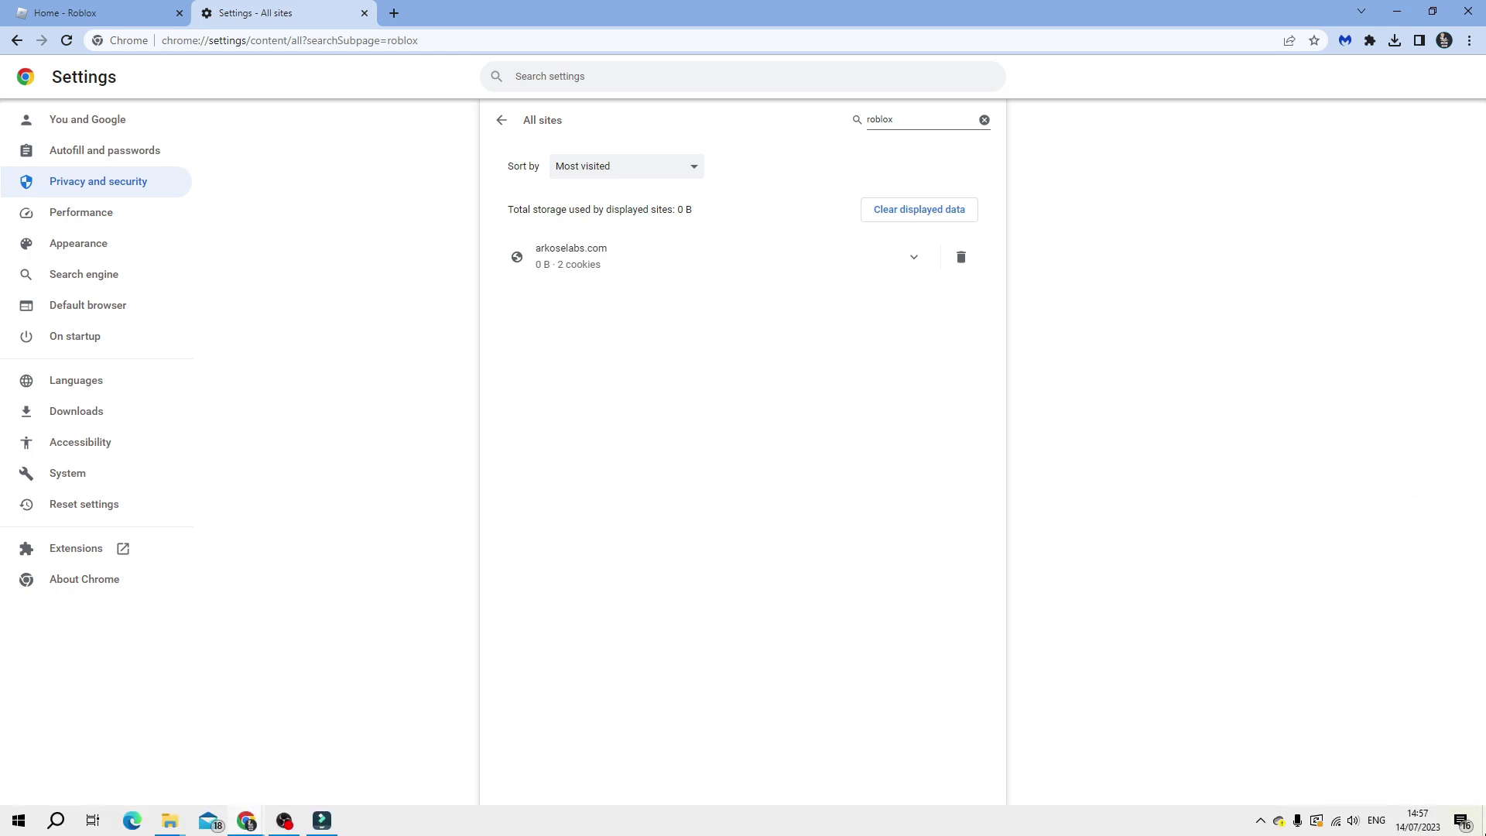
pyautogui.click(1481, 830)
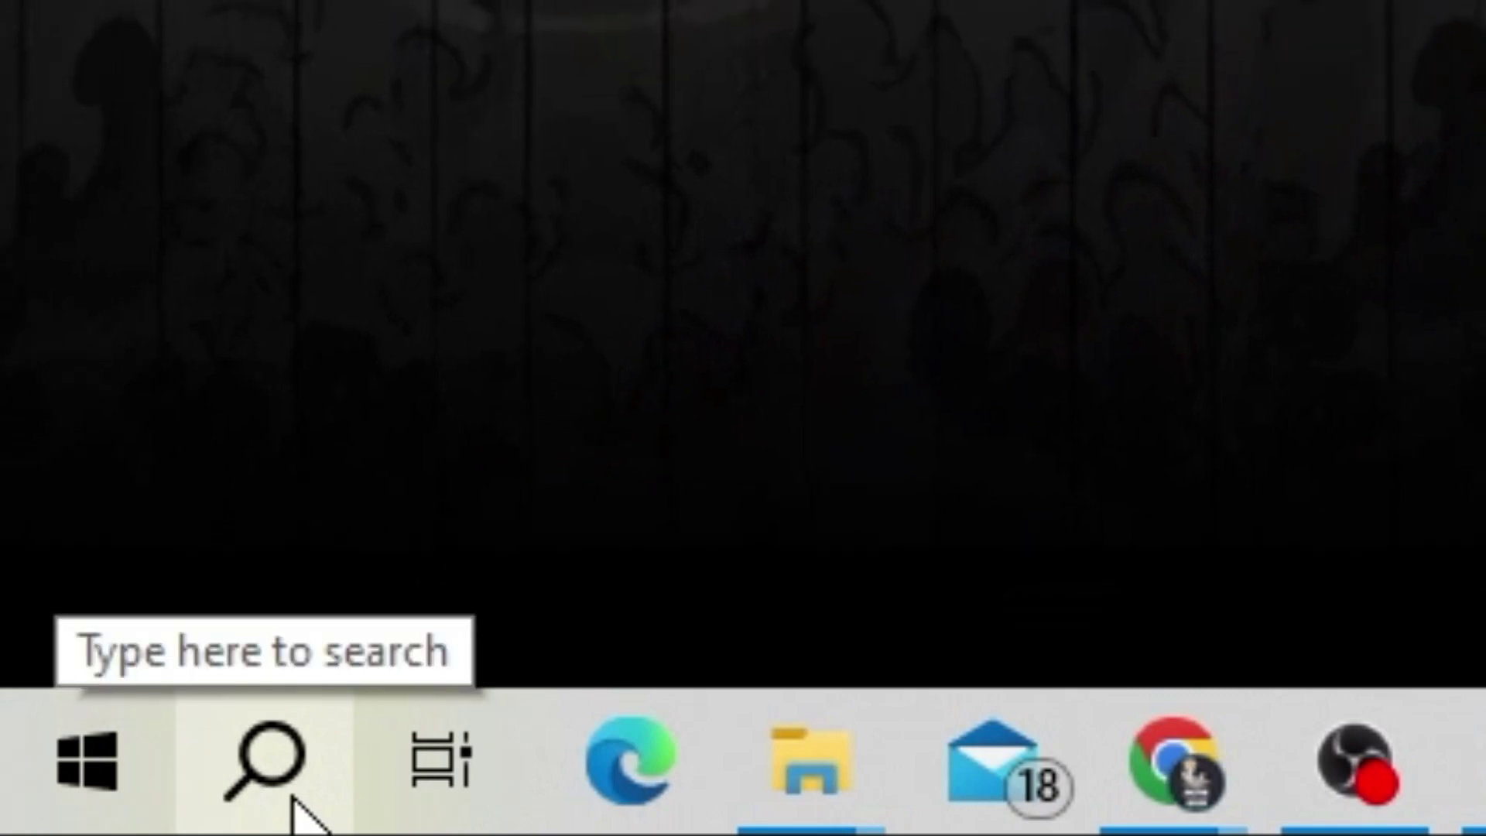
# Launch Run from Windows search and open %temp% in File Explorer
pyautogui.click(302, 800)
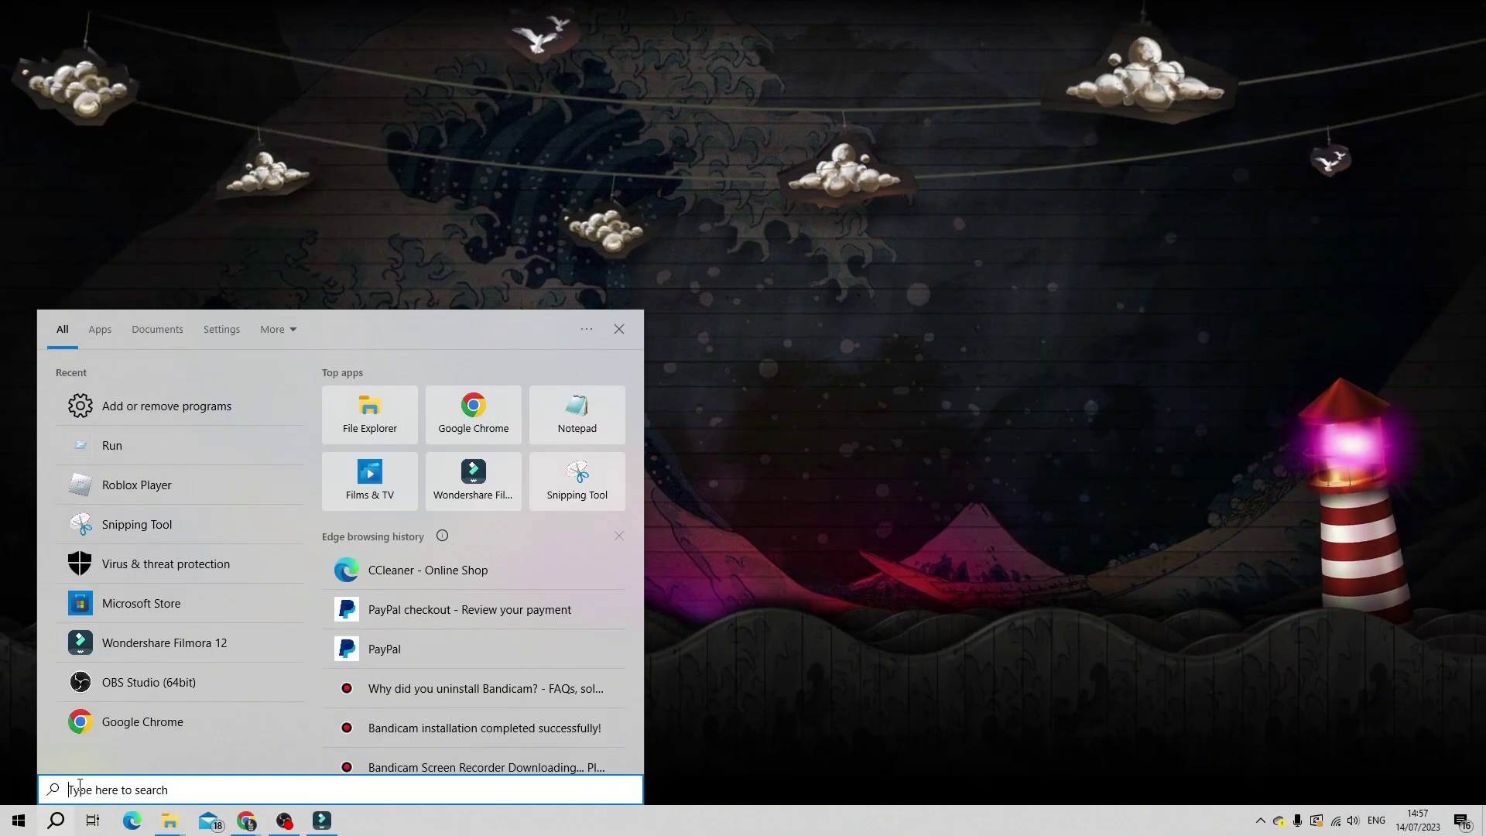
pyautogui.write('run')
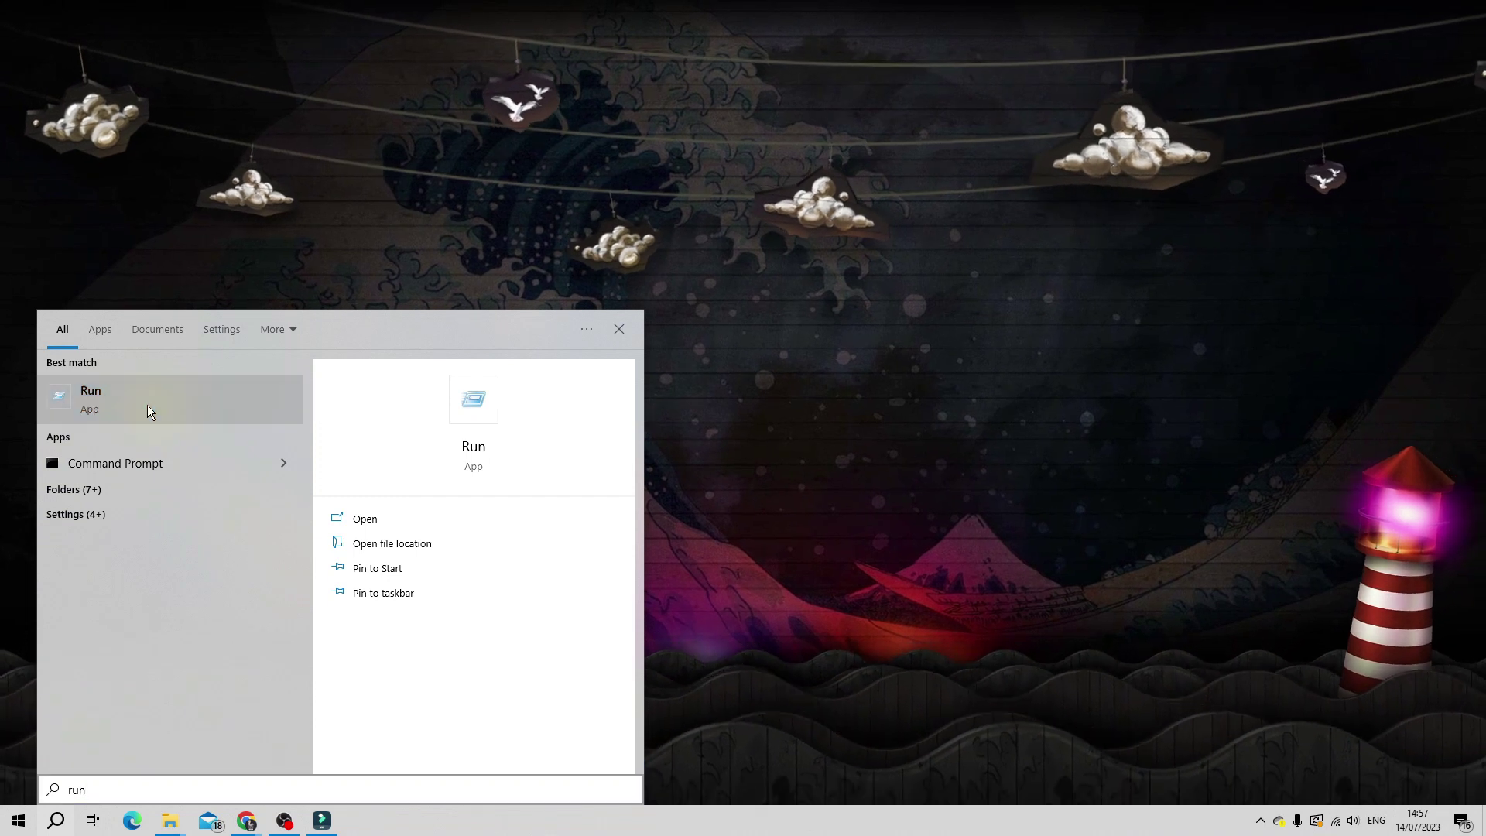
pyautogui.click(147, 405)
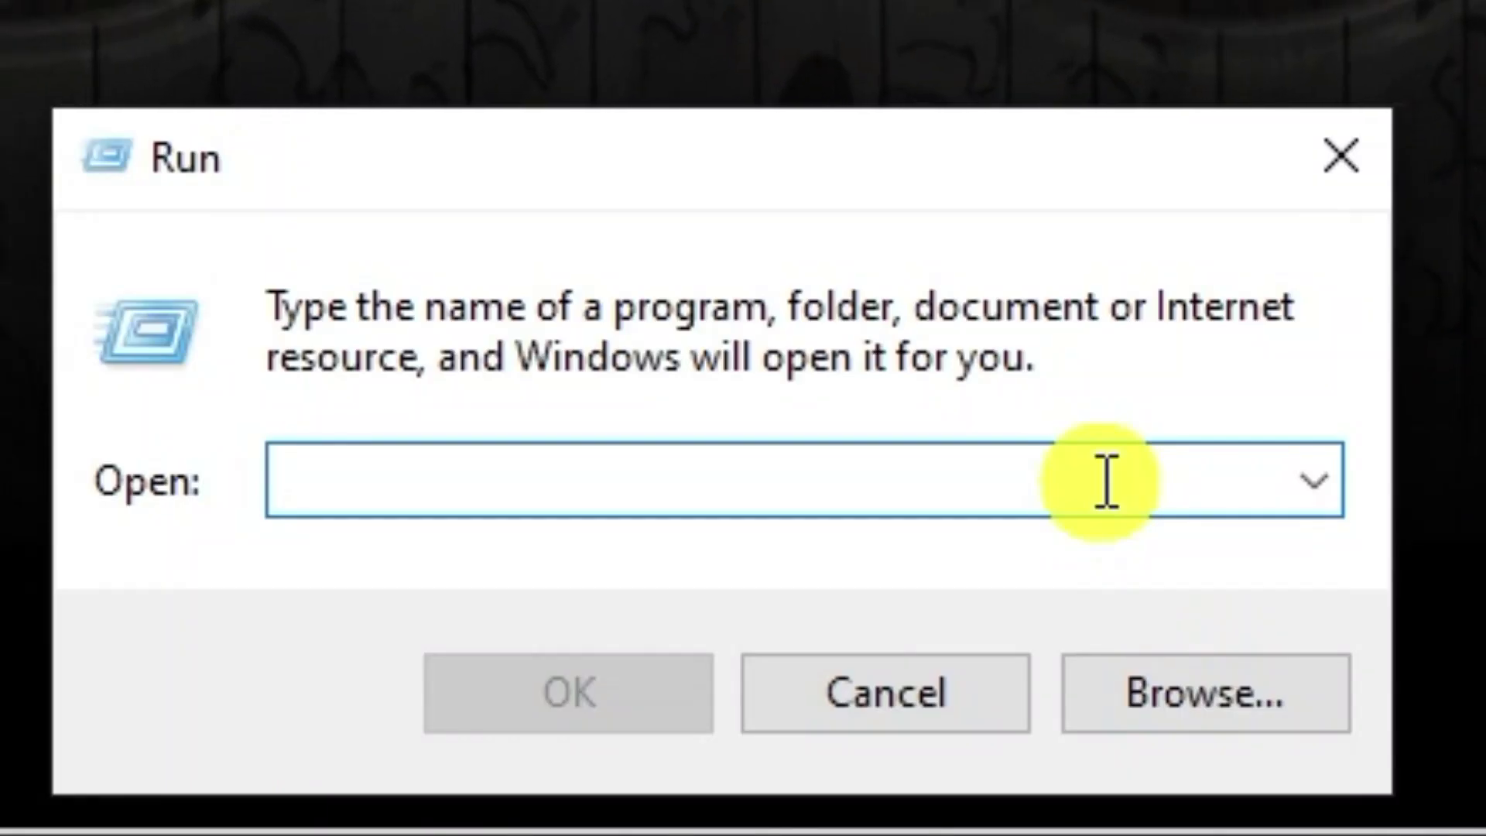
pyautogui.write('%')
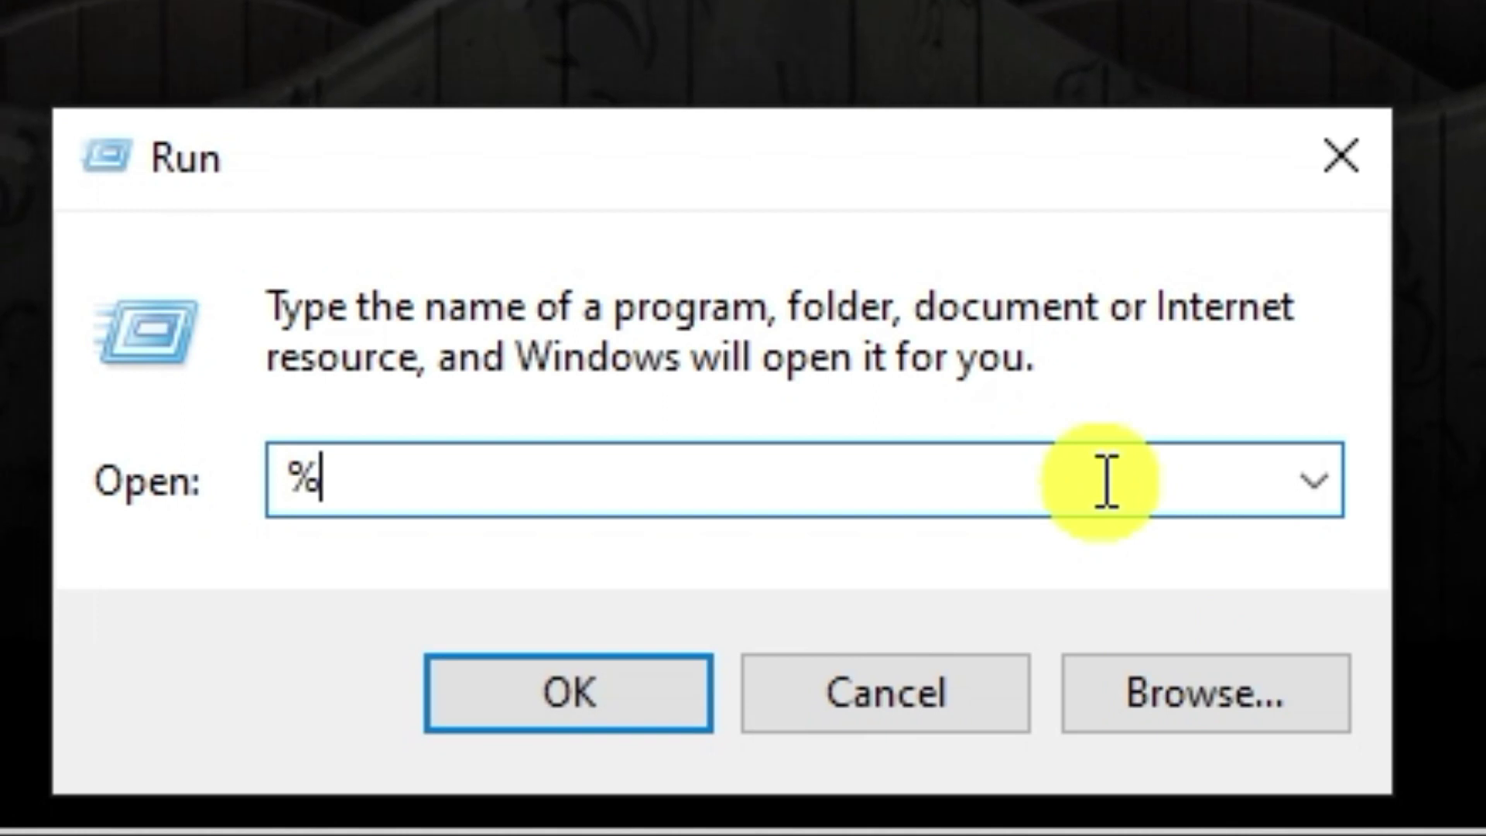
pyautogui.write('temp')
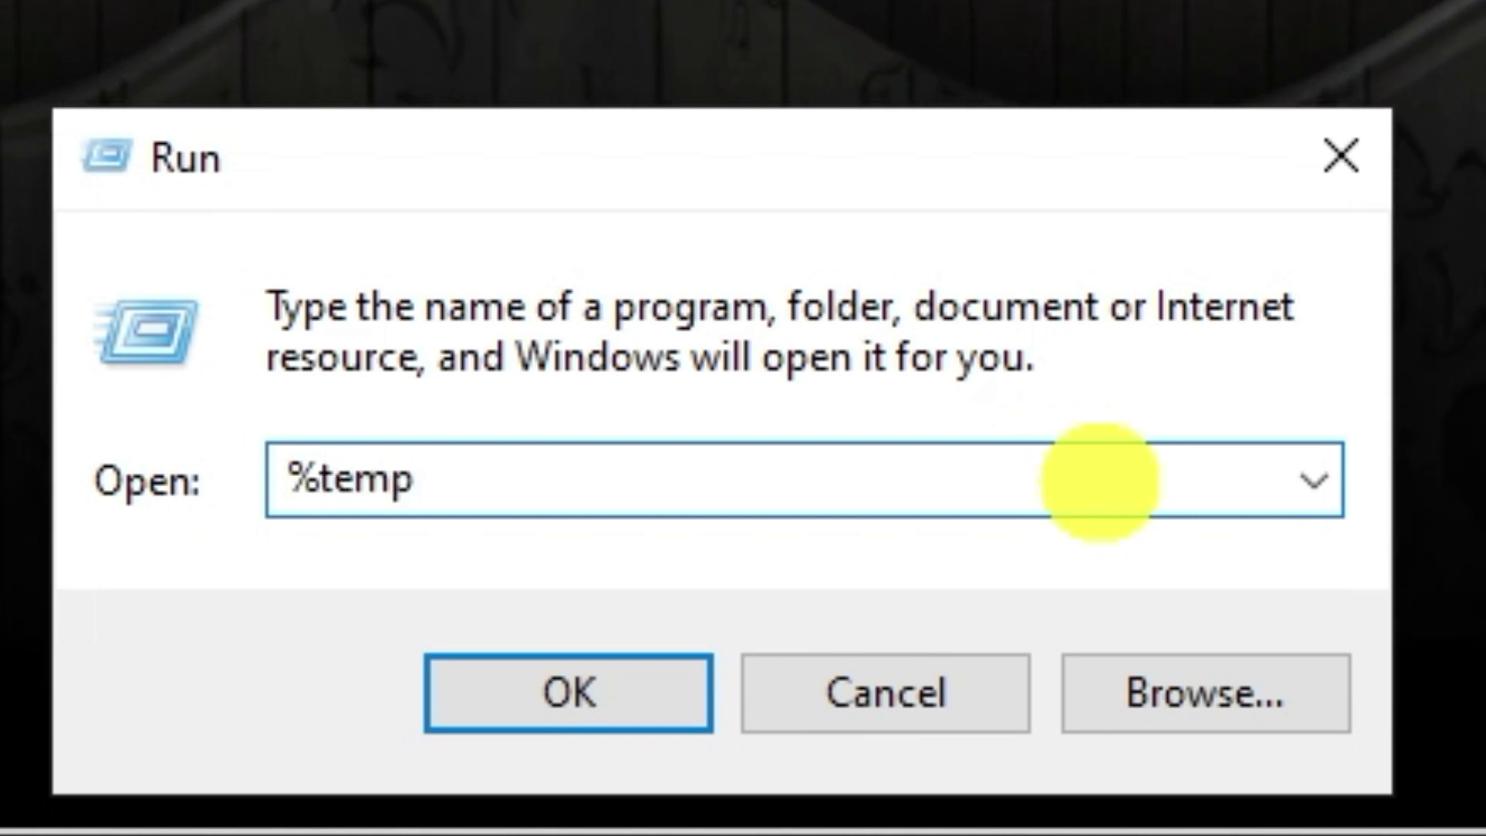
pyautogui.write('%')
pyautogui.press('Return')
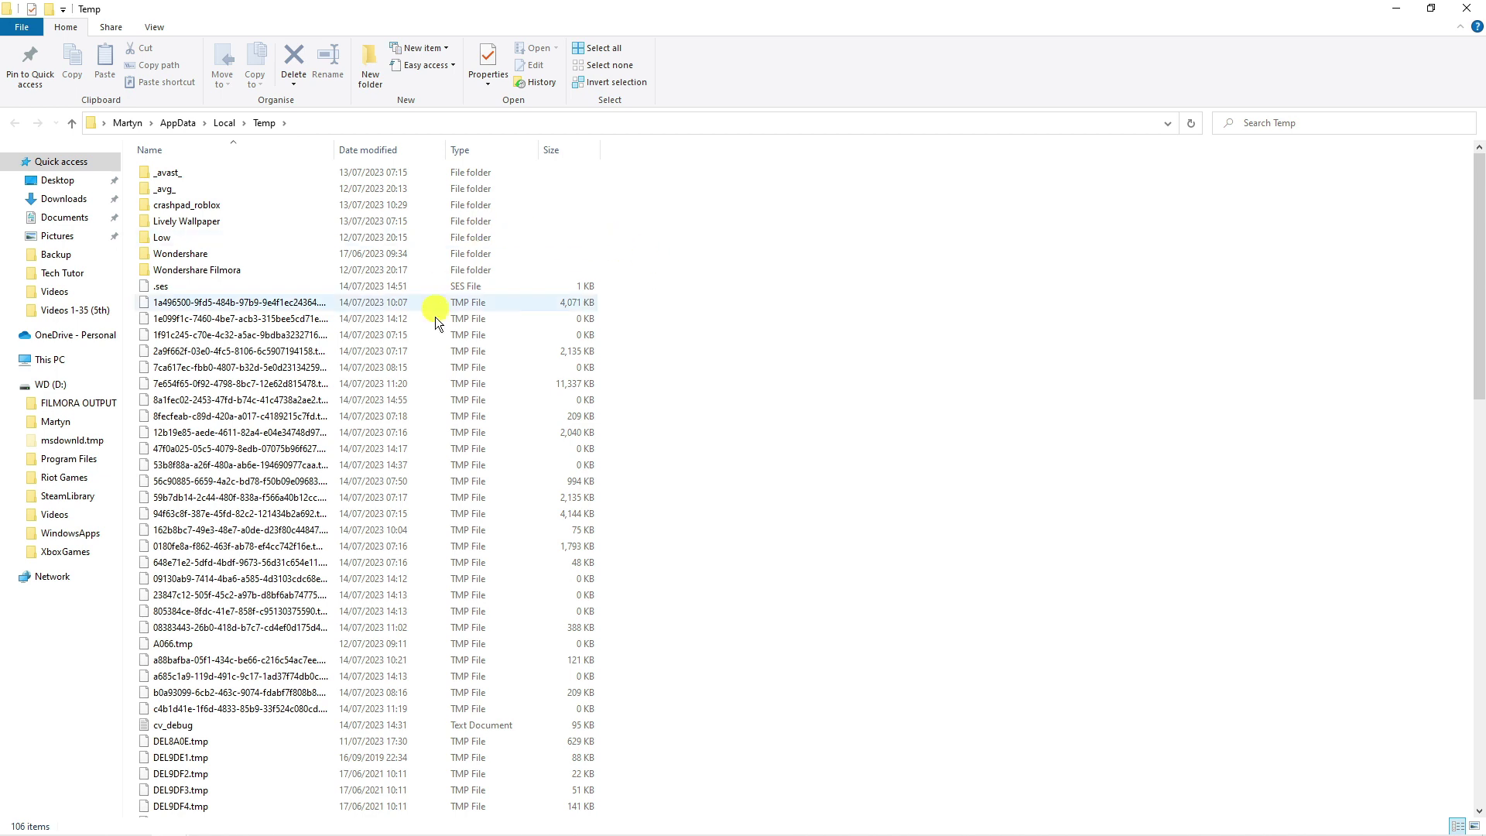
# Inspect the Low folder in Temp without deleting anything, then show the desktop
pyautogui.click(294, 267)
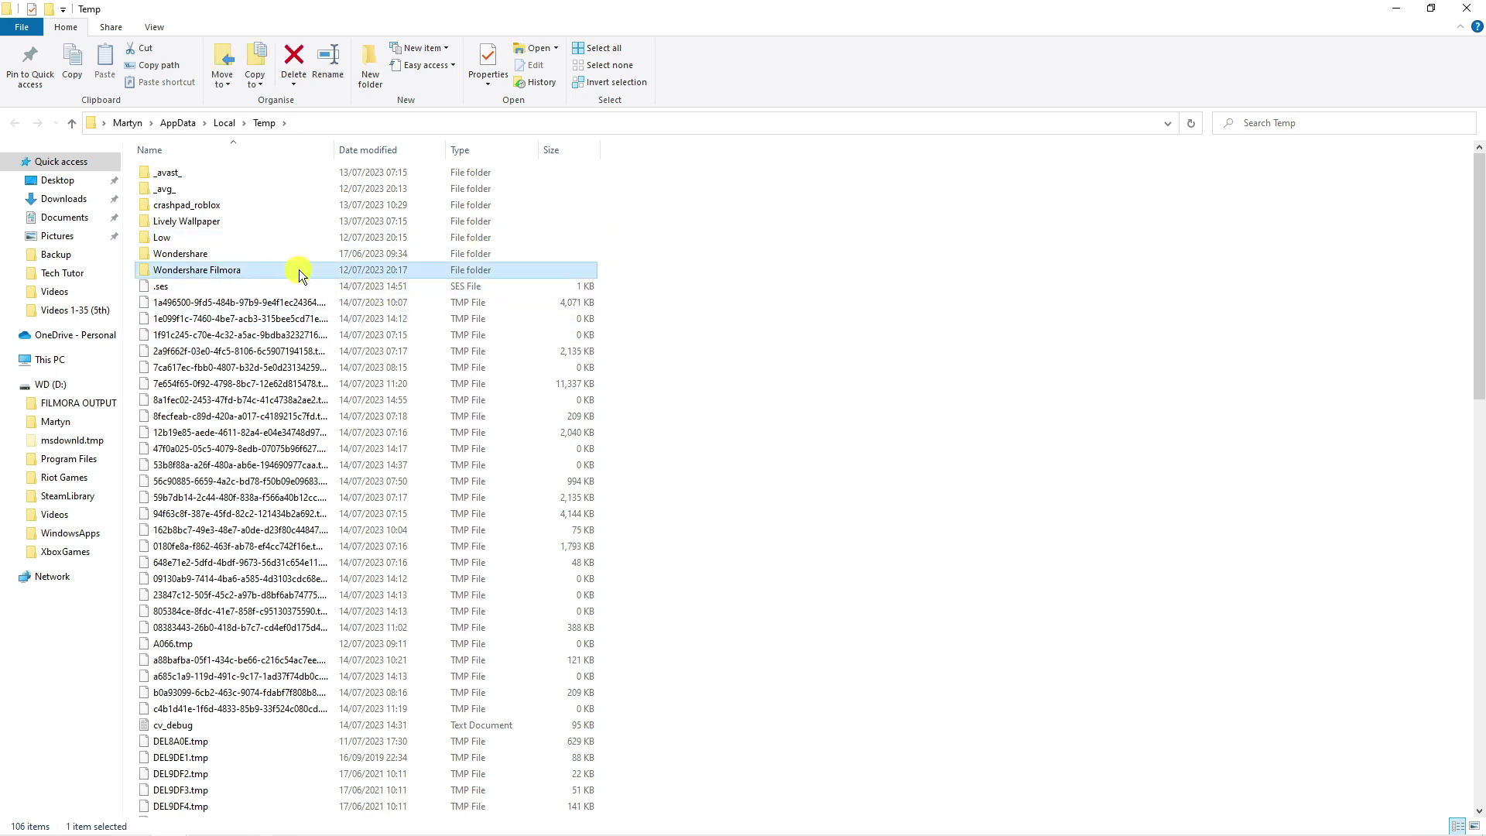
pyautogui.scroll(-3, 308, 275)
pyautogui.scroll(3, 397, 388)
pyautogui.press('Up')
pyautogui.press('Up')
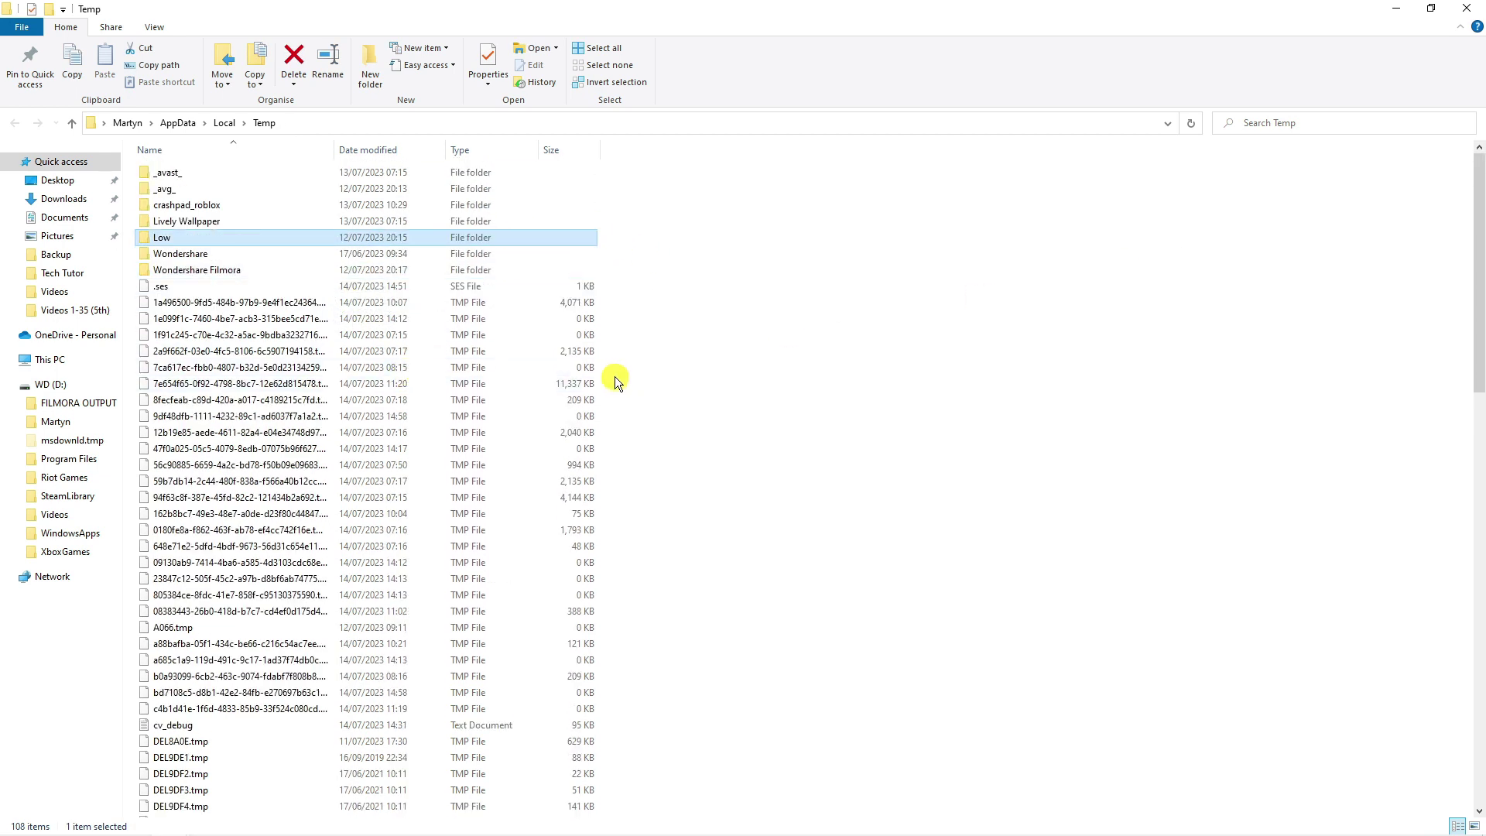
pyautogui.rightClick(263, 237)
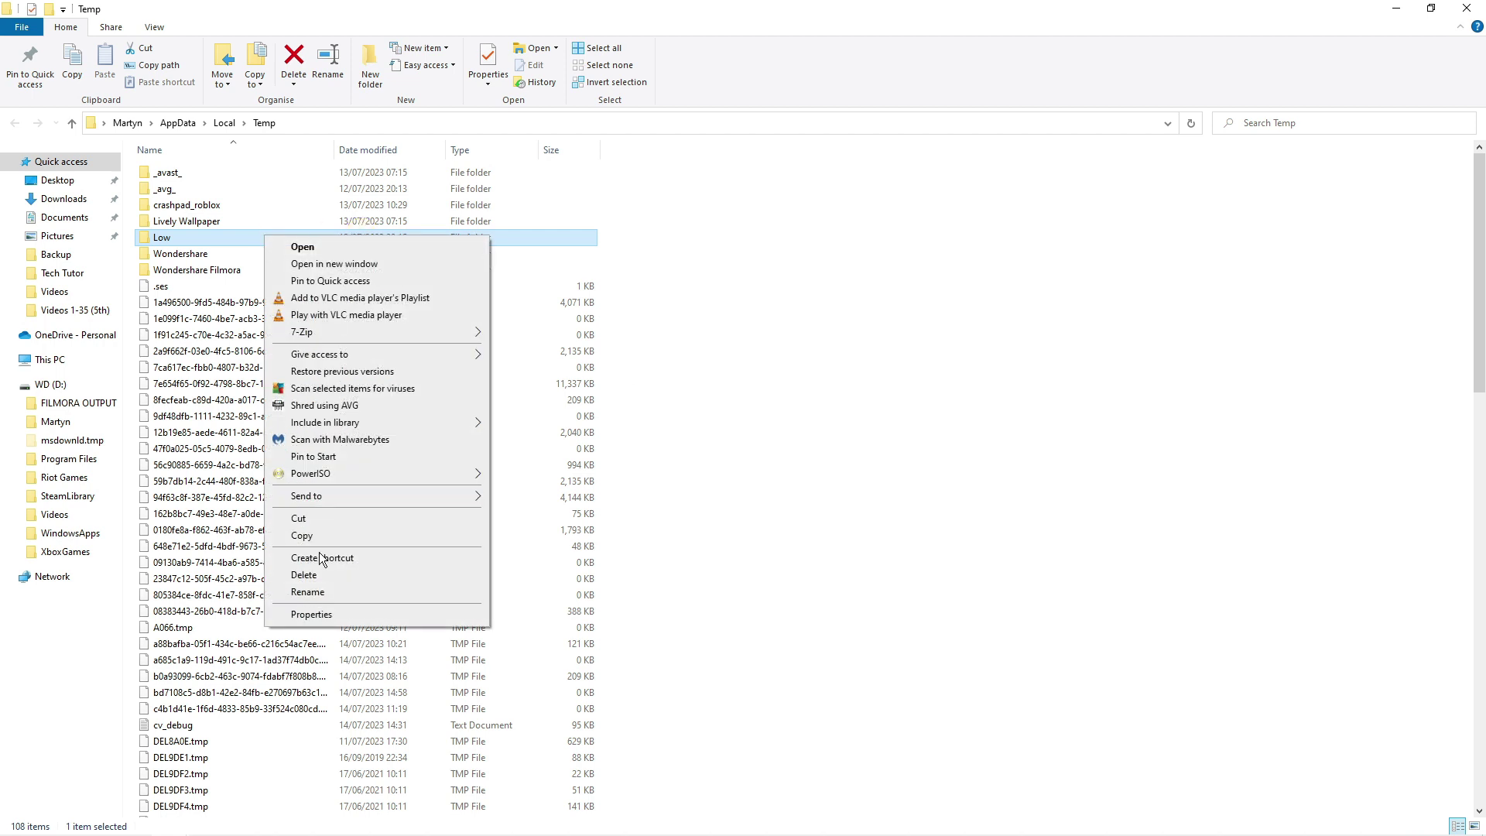
pyautogui.click(727, 368)
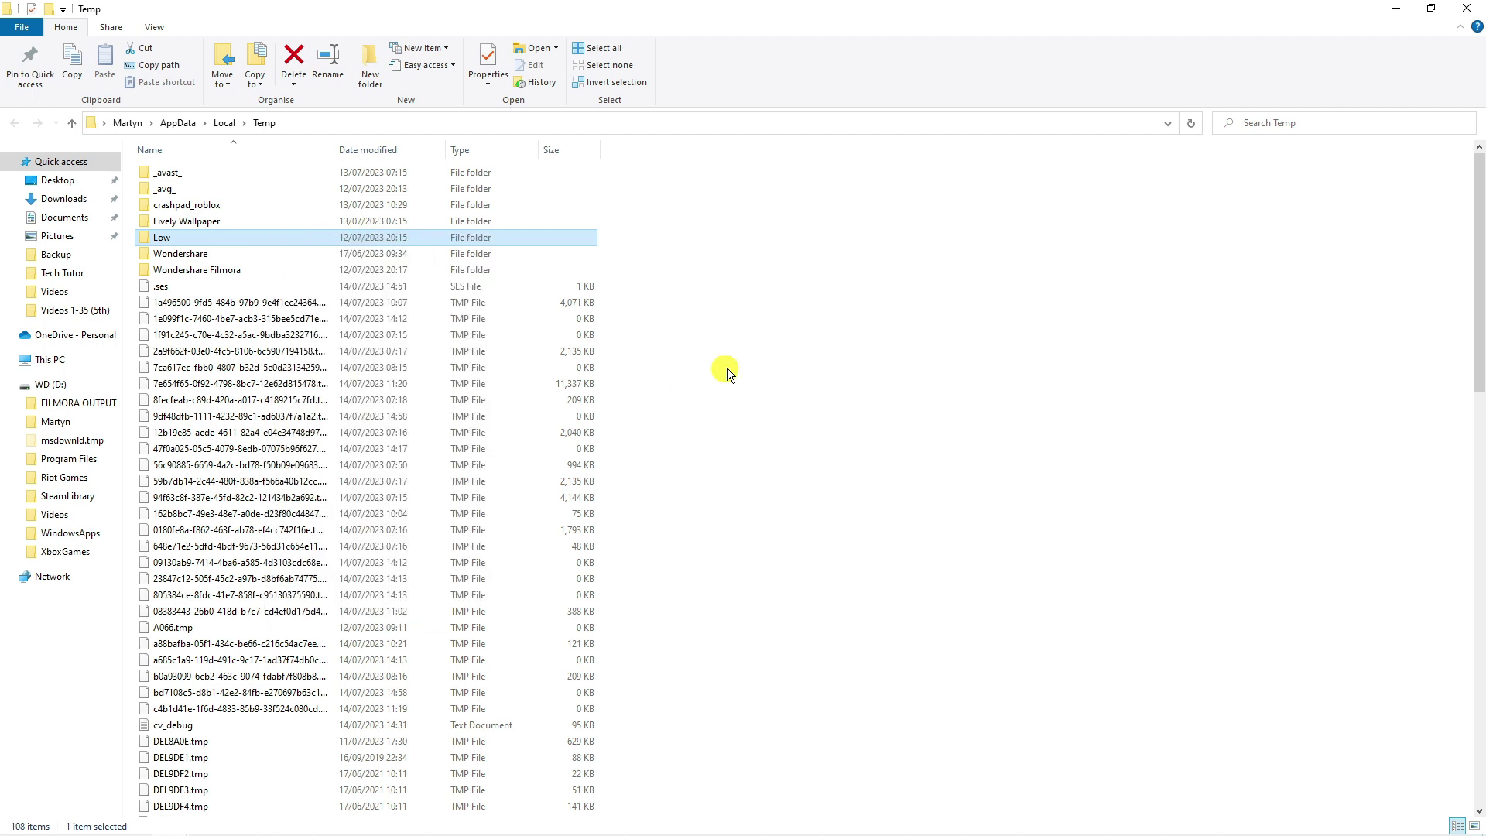
pyautogui.click(726, 368)
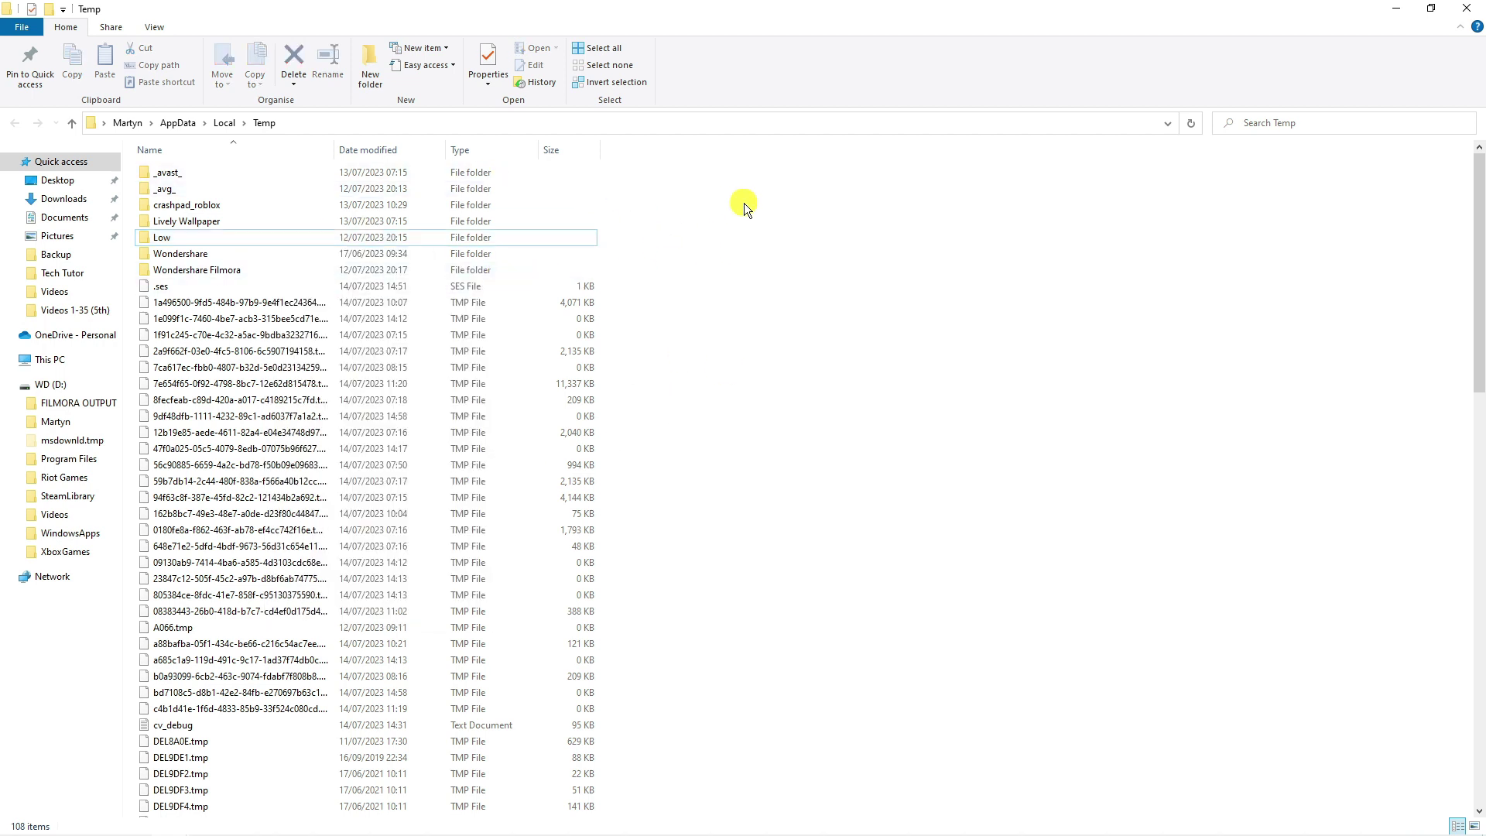
pyautogui.moveTo(1398, 835)
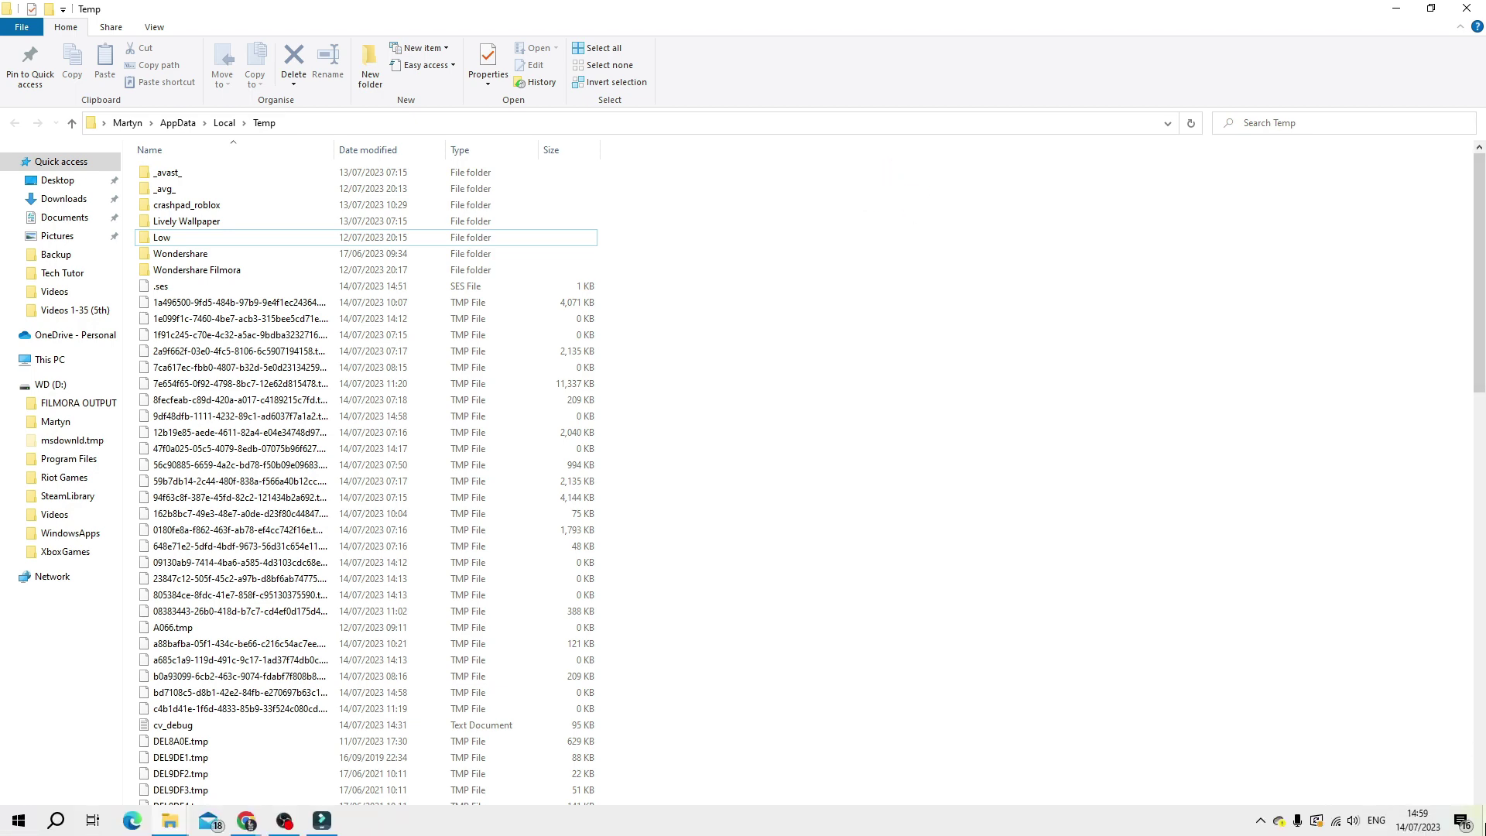
pyautogui.press('super+d')
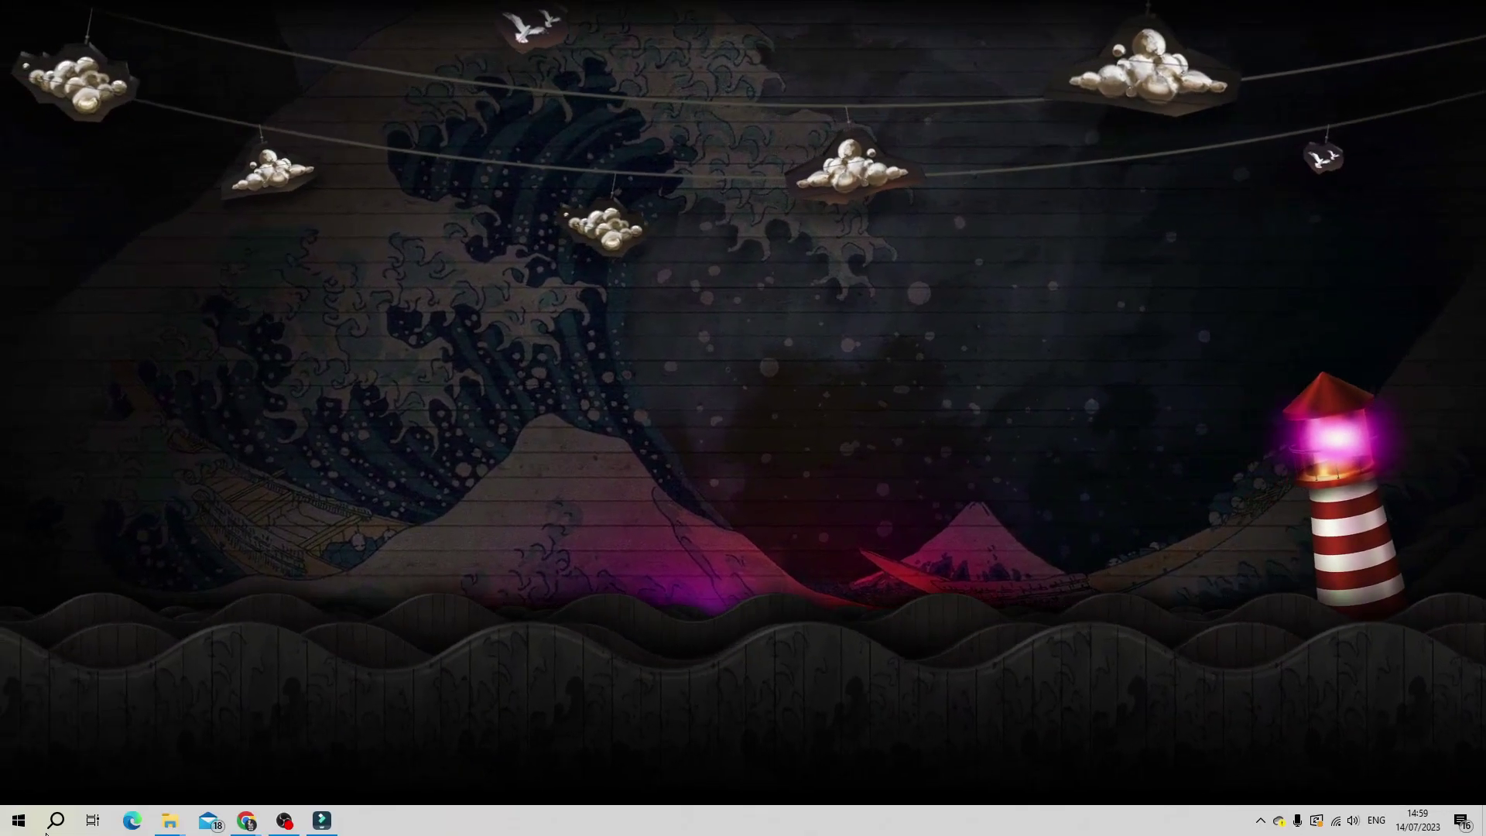
# Search for Roblox and open the Roblox Player shortcut's file location
pyautogui.click(49, 826)
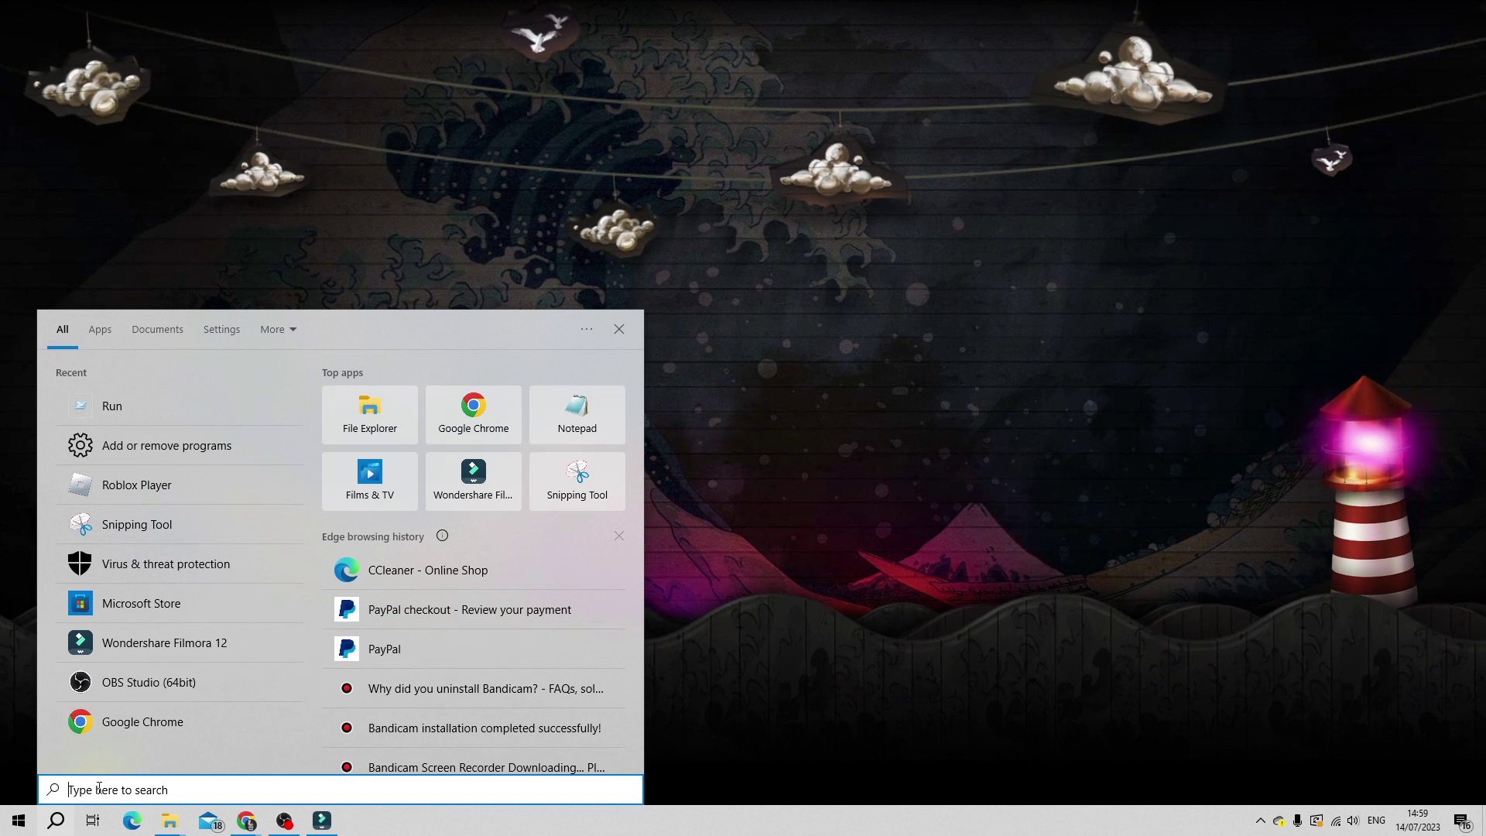
pyautogui.write('roblox')
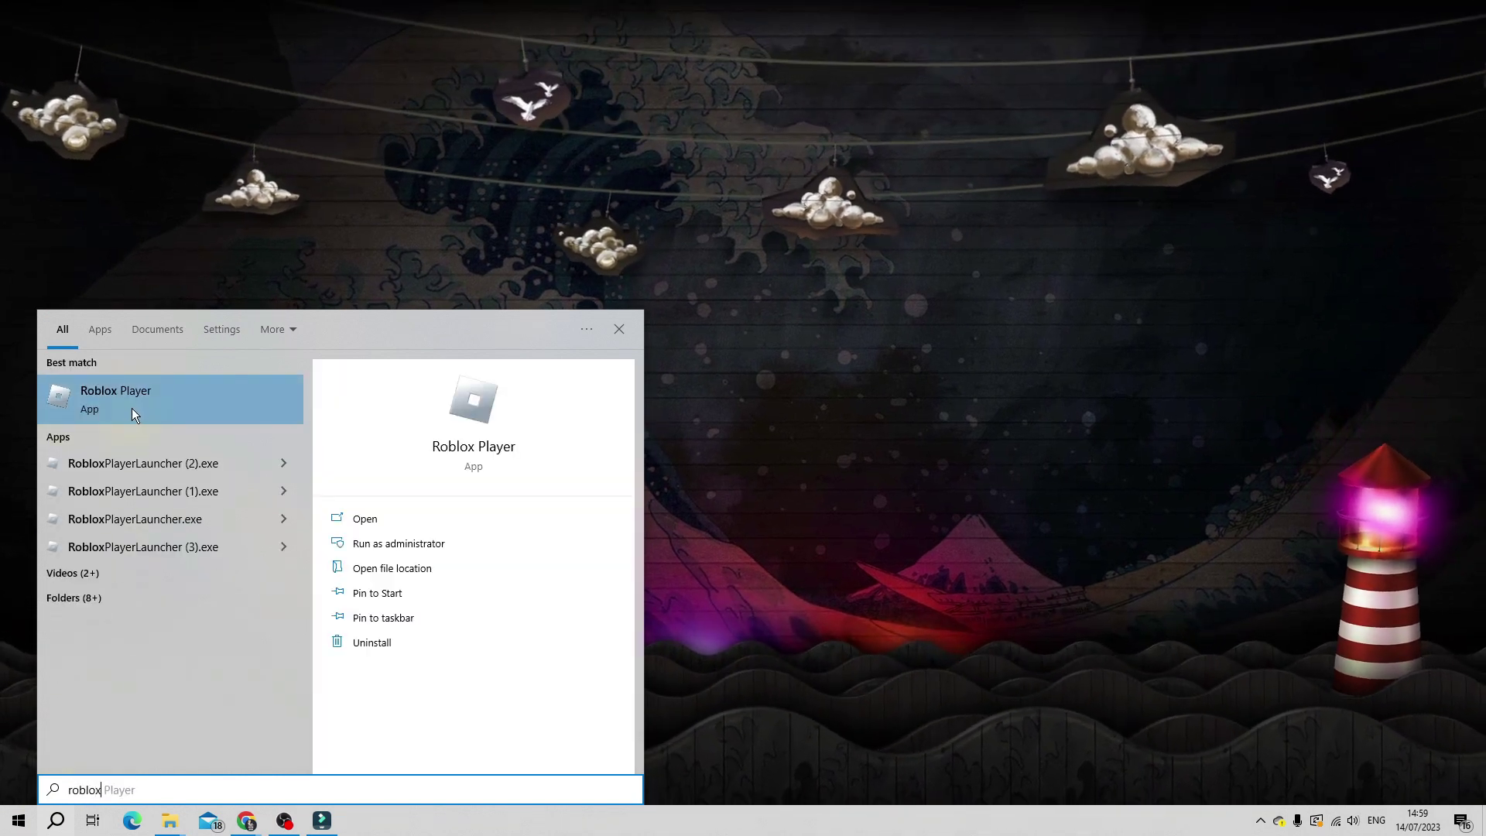
pyautogui.rightClick(131, 409)
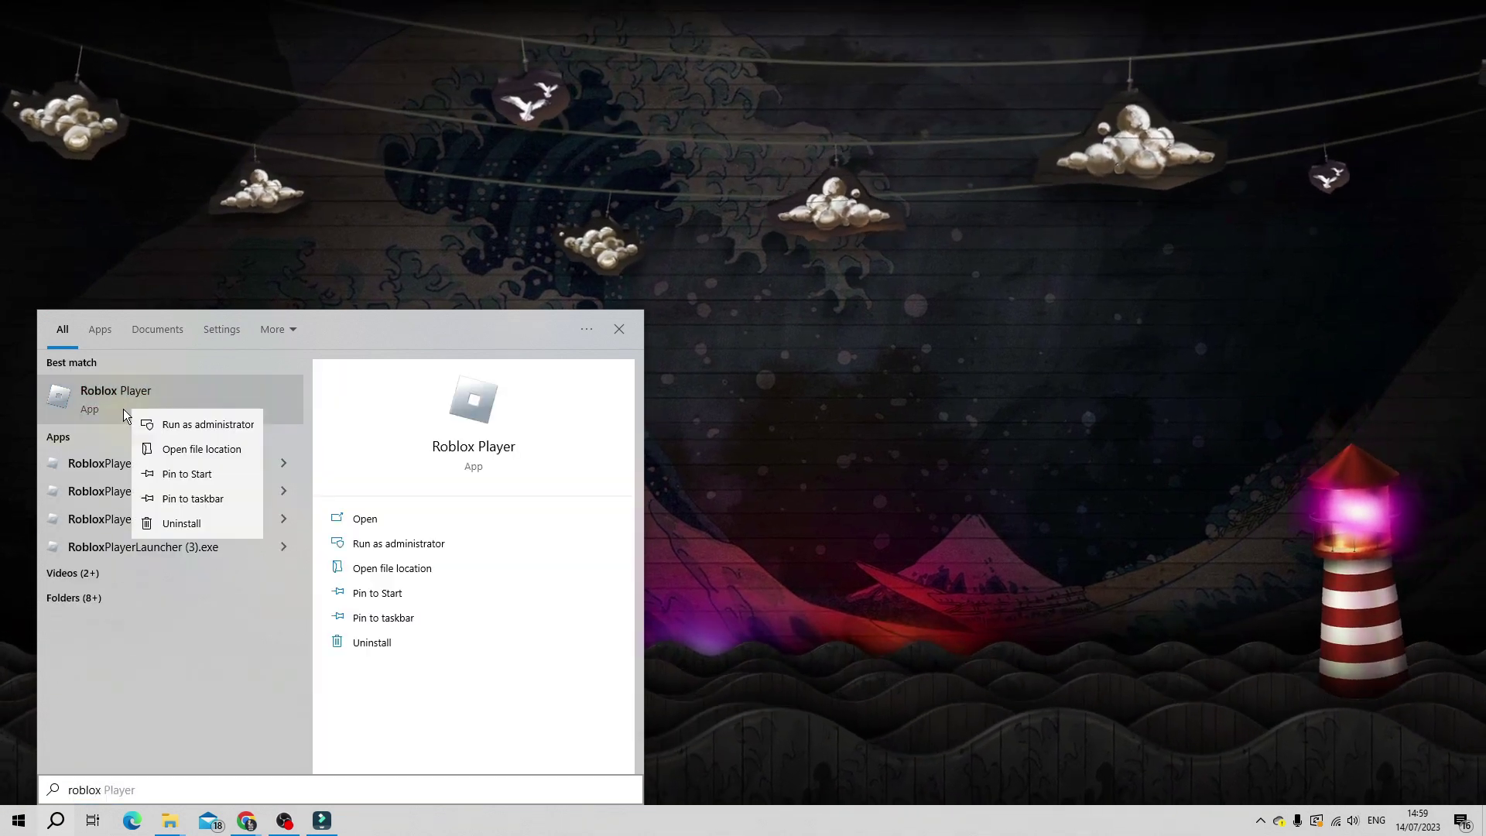
pyautogui.click(233, 450)
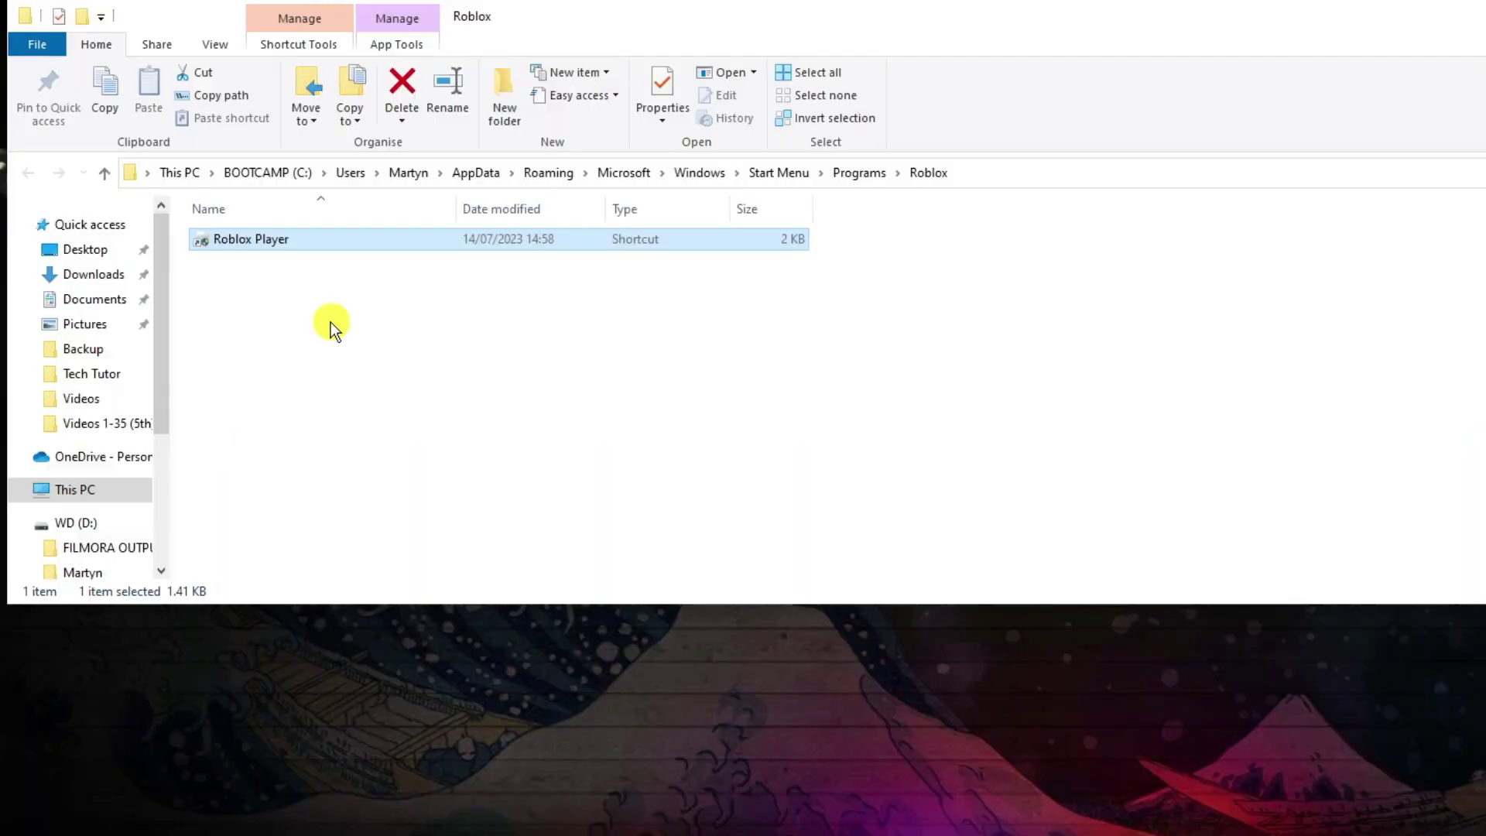
# Open the Roblox Player shortcut's Properties and move the dialog to the right
pyautogui.click(304, 239)
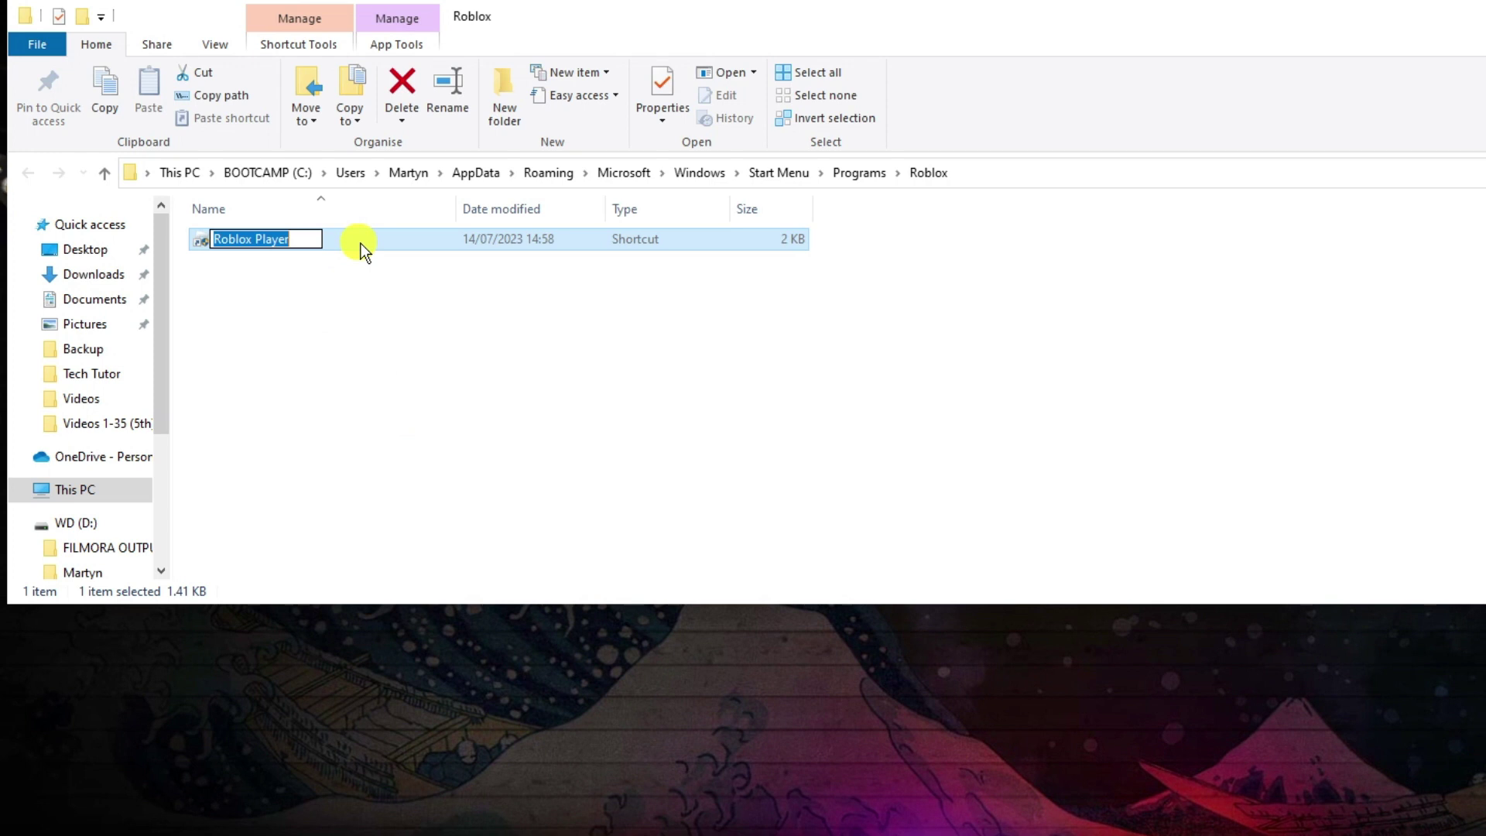
pyautogui.rightClick(361, 243)
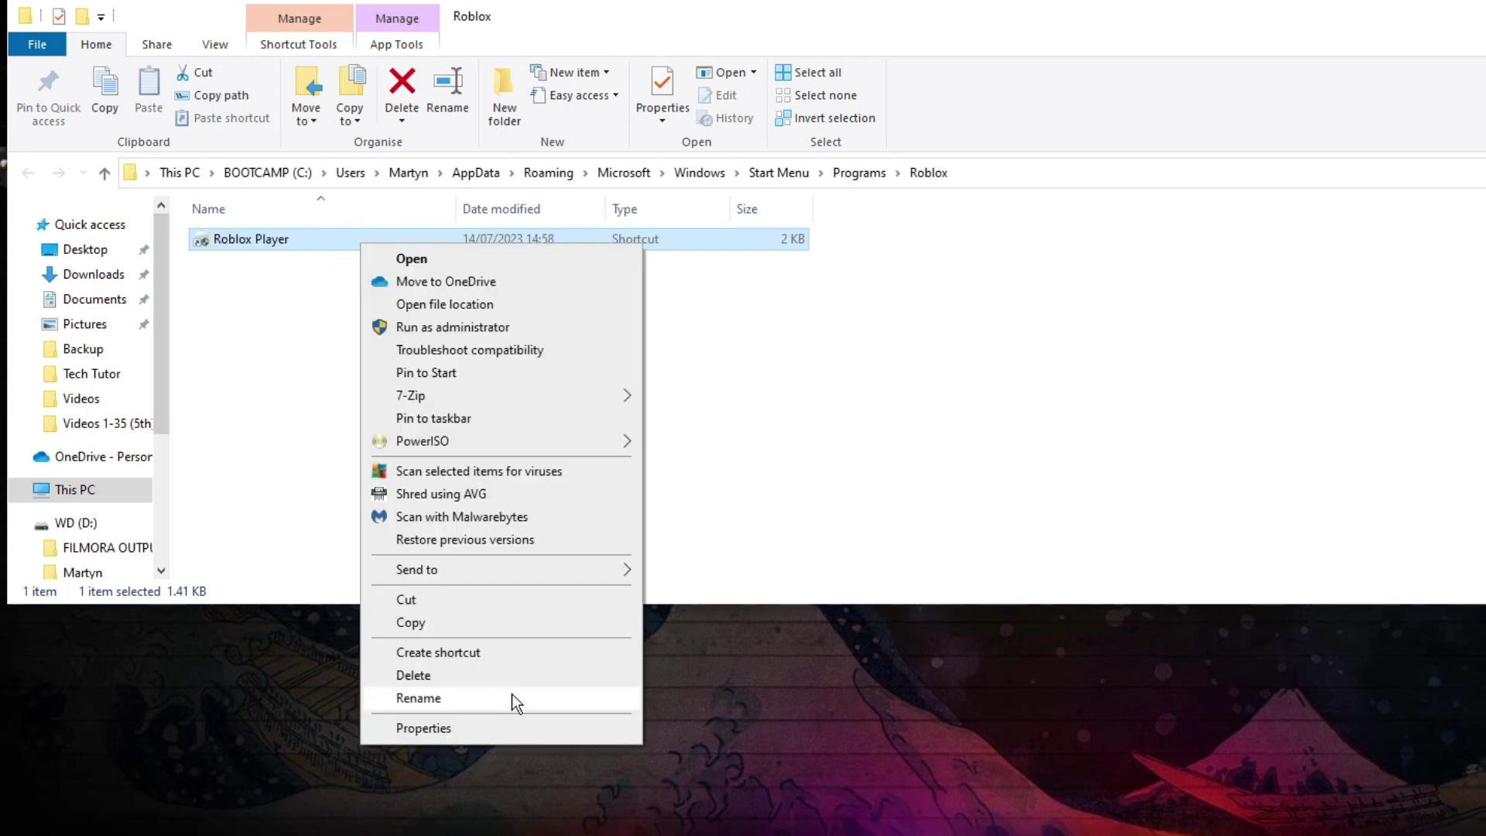
pyautogui.click(517, 723)
pyautogui.moveTo(563, 258); pyautogui.dragTo(784, 267)
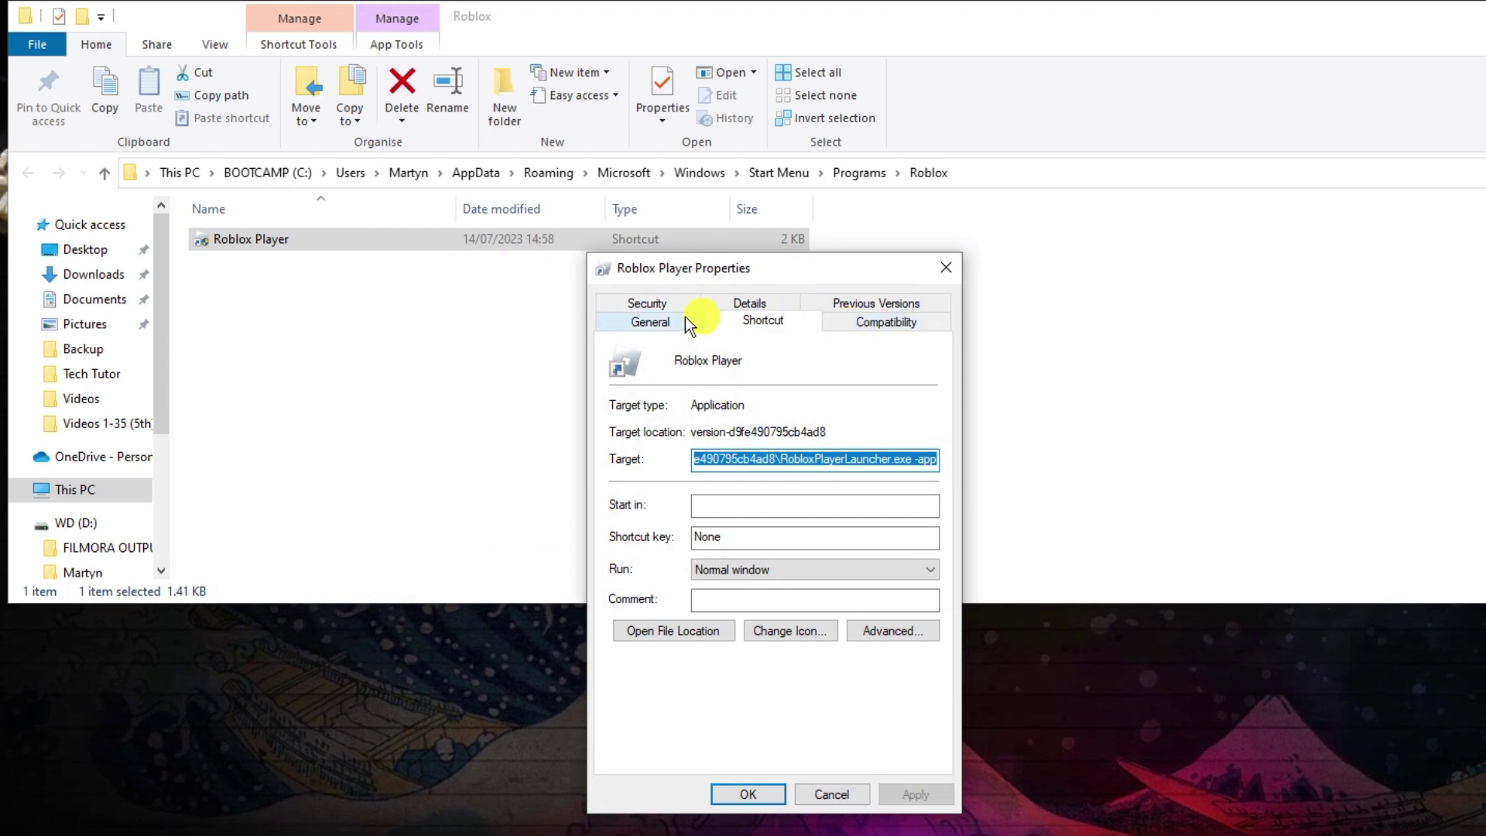
# Enable Windows 8 compatibility mode, disable full-screen optimisations, apply, and close Explorer
pyautogui.click(904, 327)
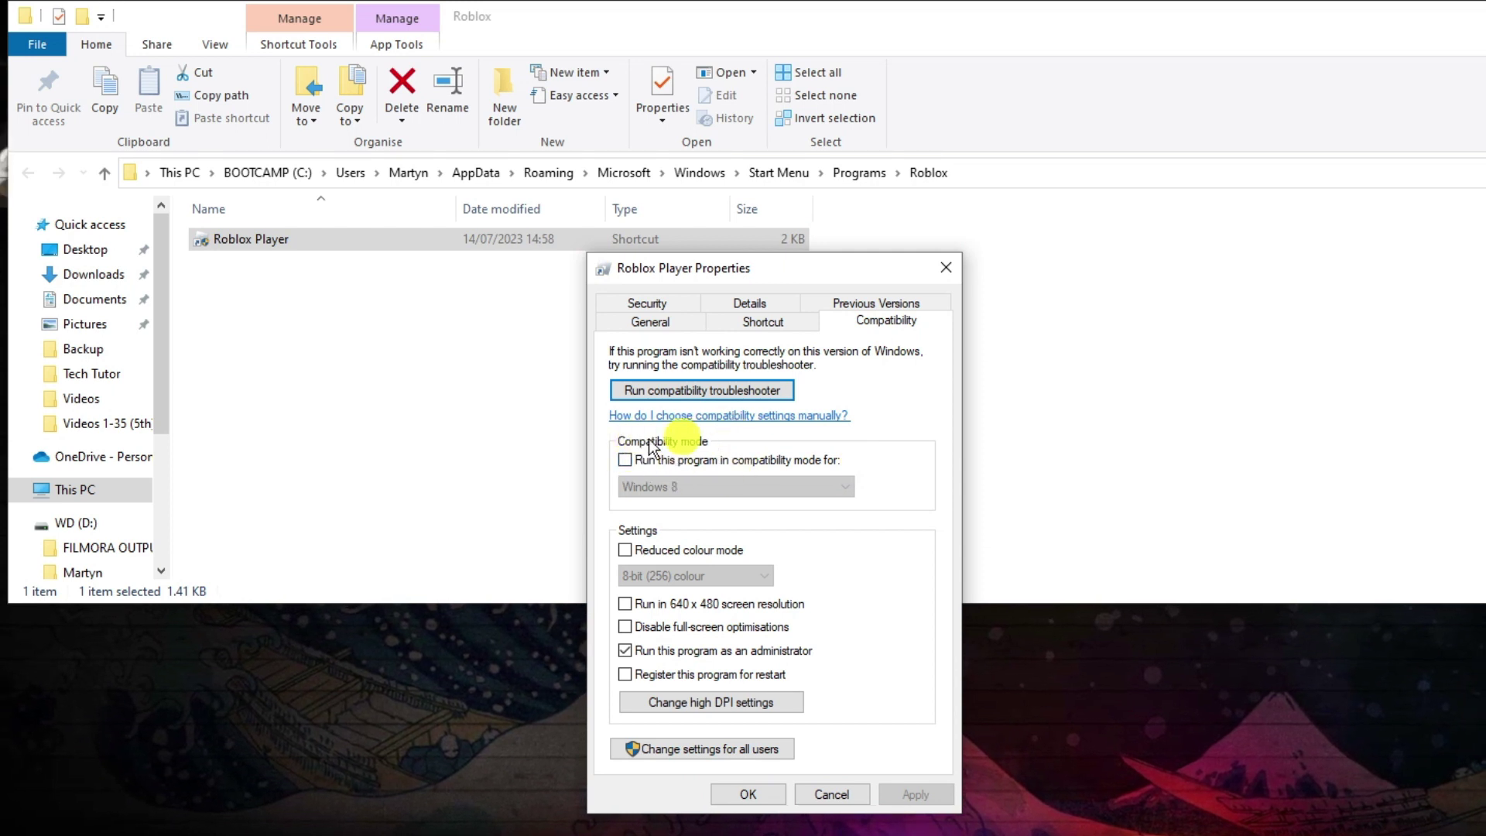
pyautogui.click(627, 459)
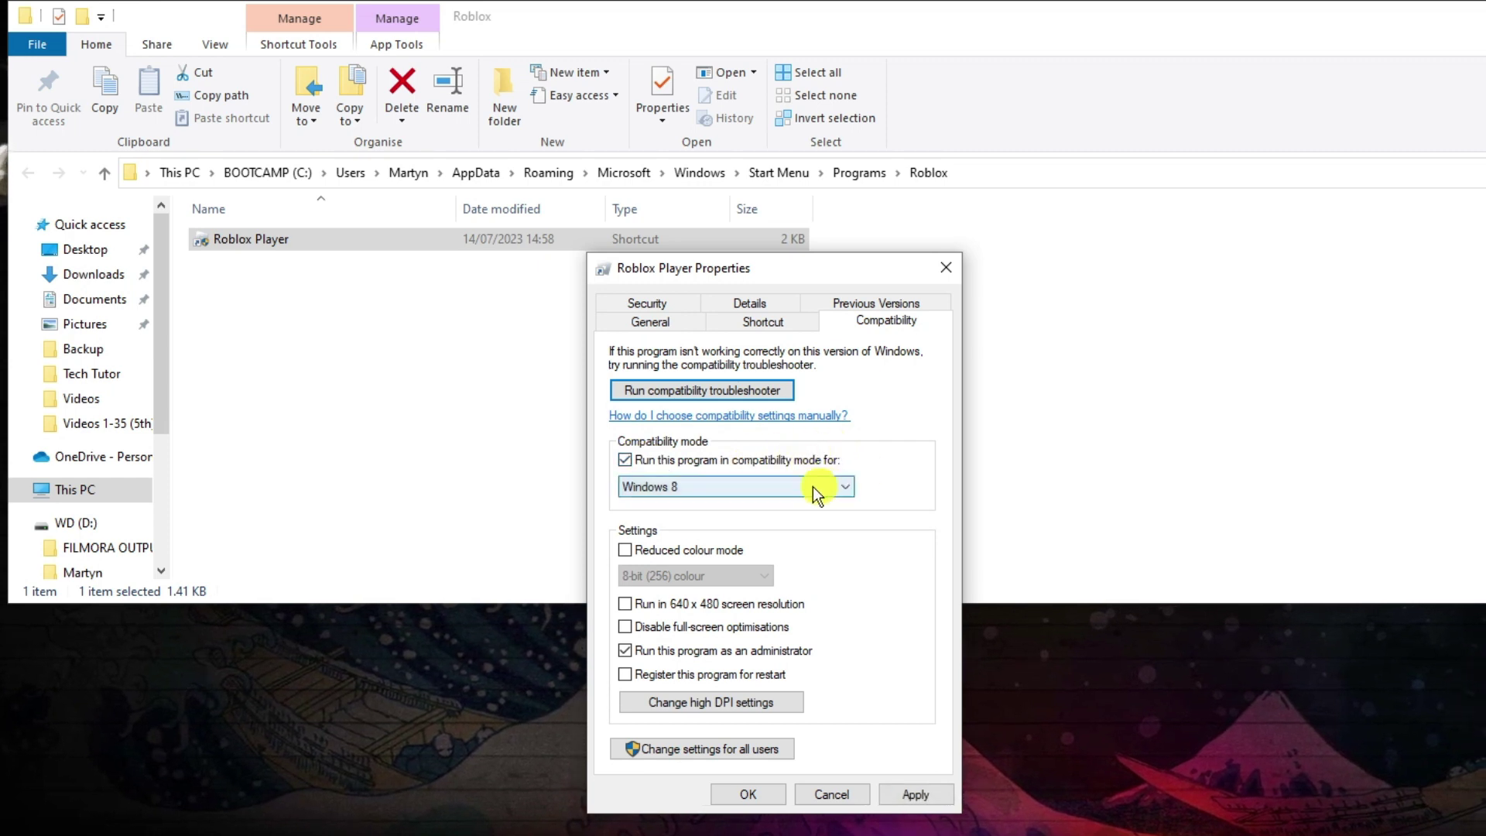
pyautogui.click(809, 486)
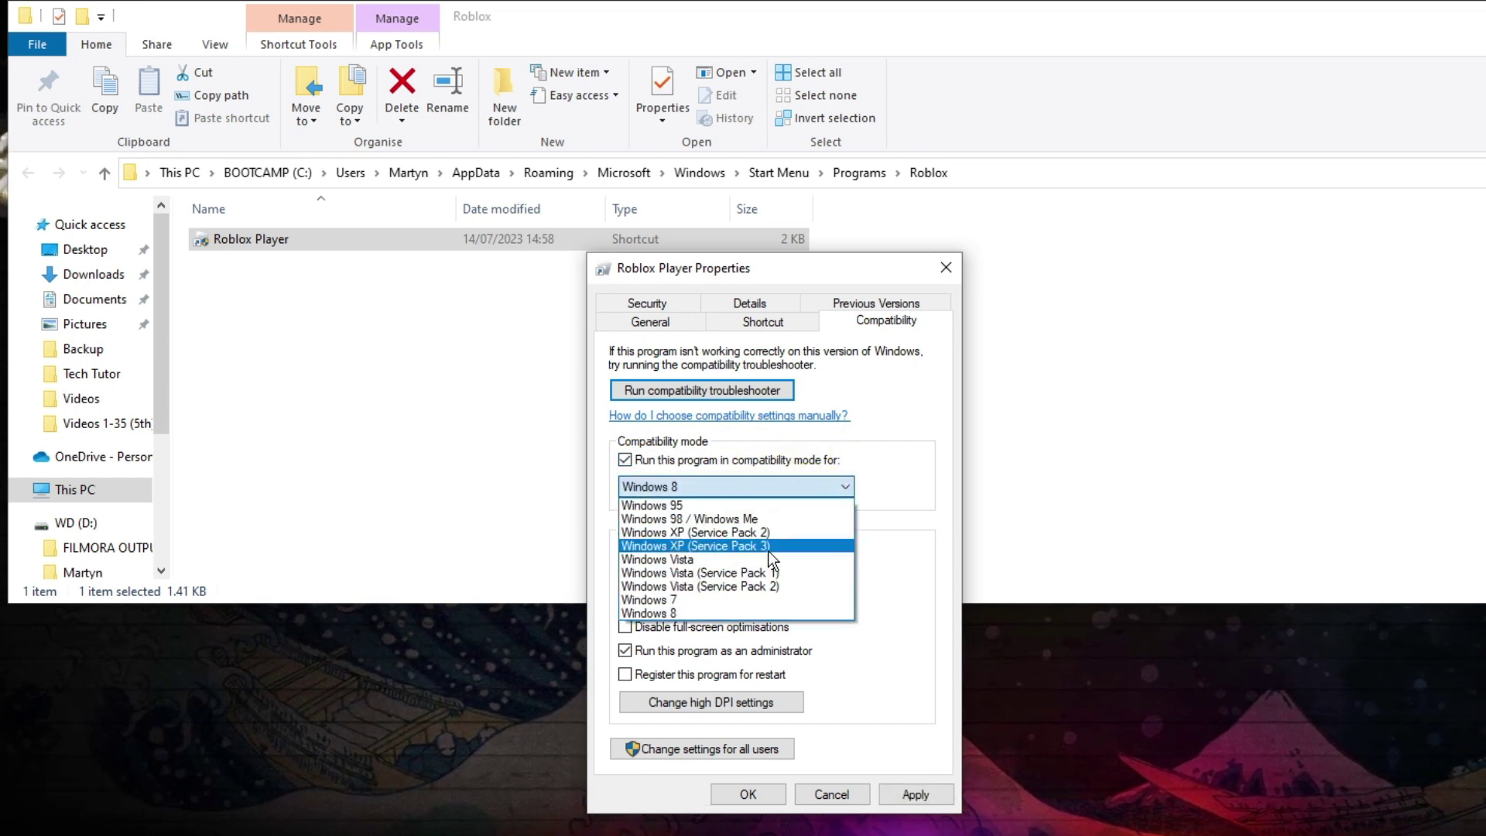
pyautogui.click(739, 611)
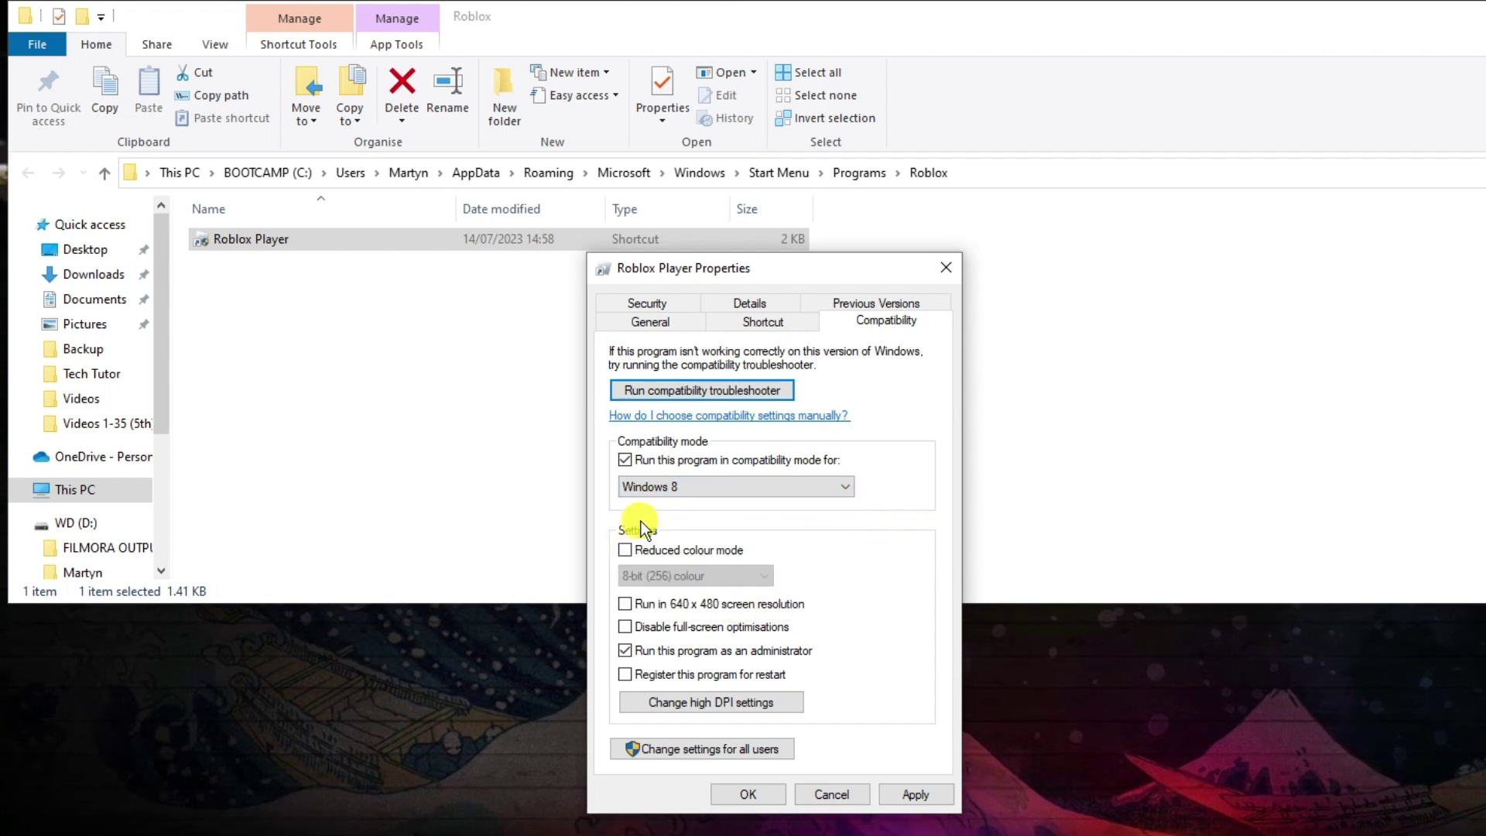
pyautogui.click(624, 626)
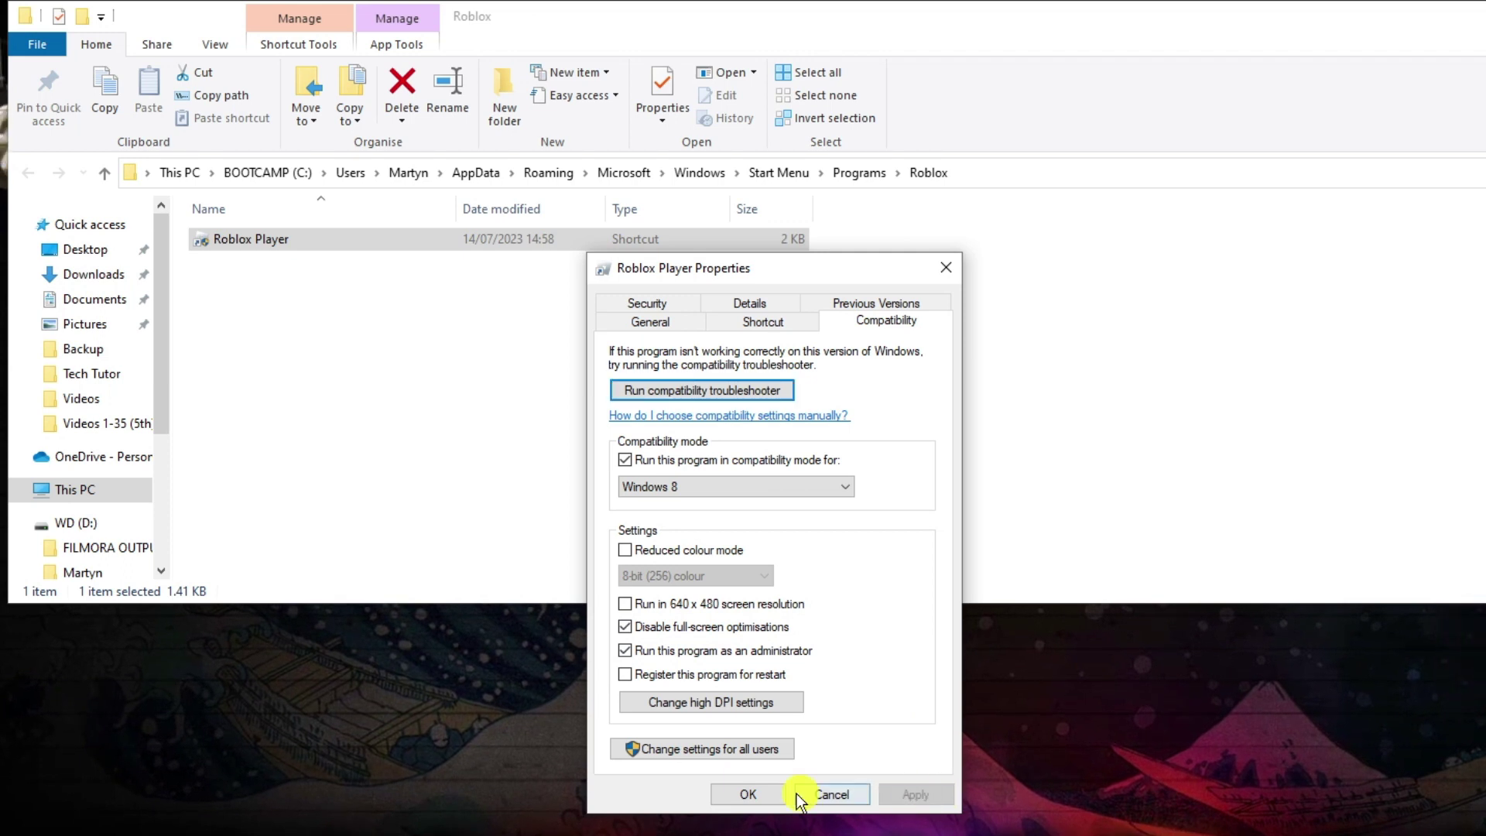
pyautogui.click(762, 790)
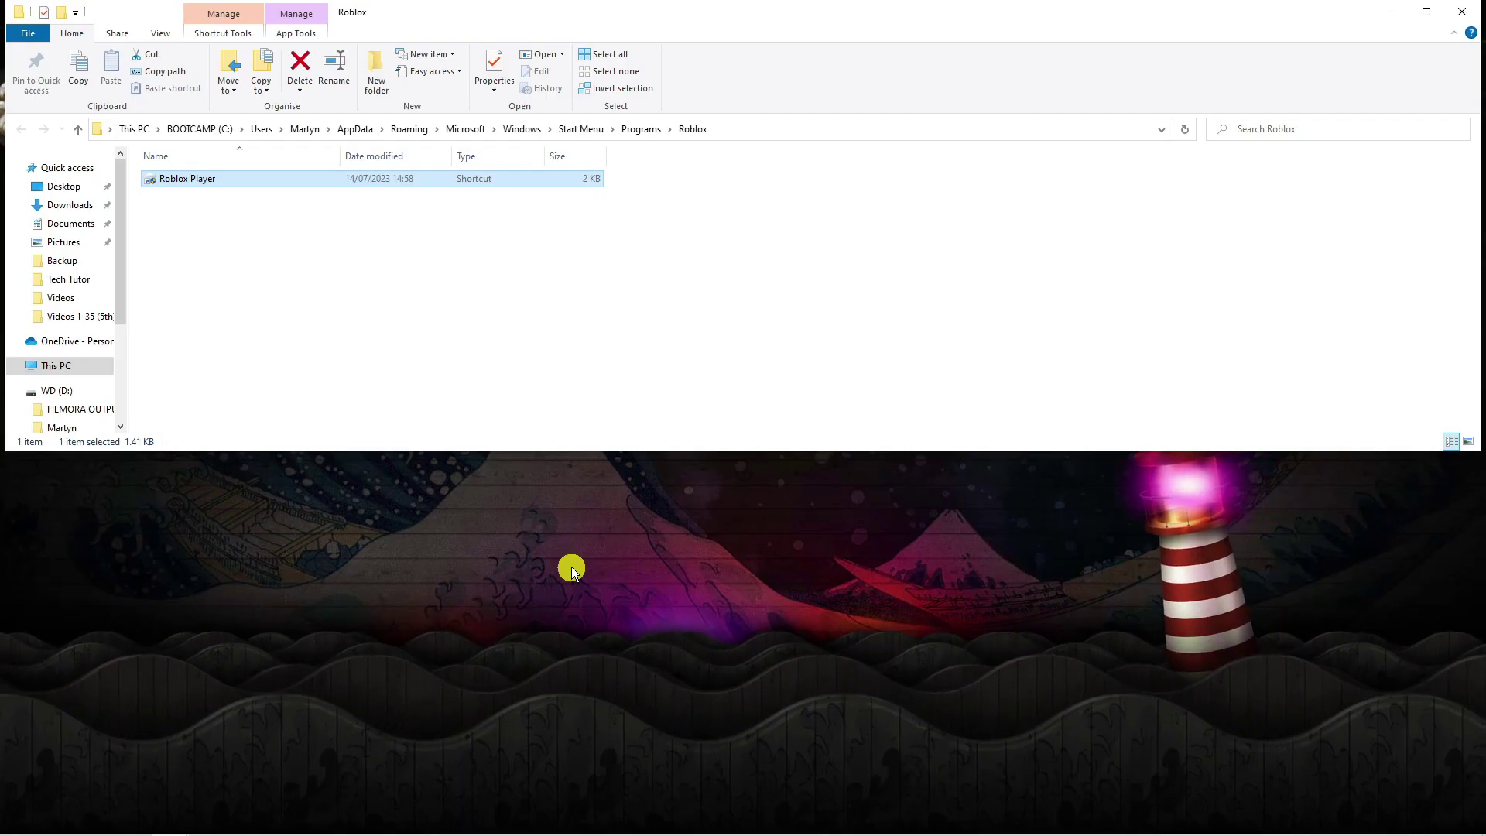
pyautogui.click(1472, 11)
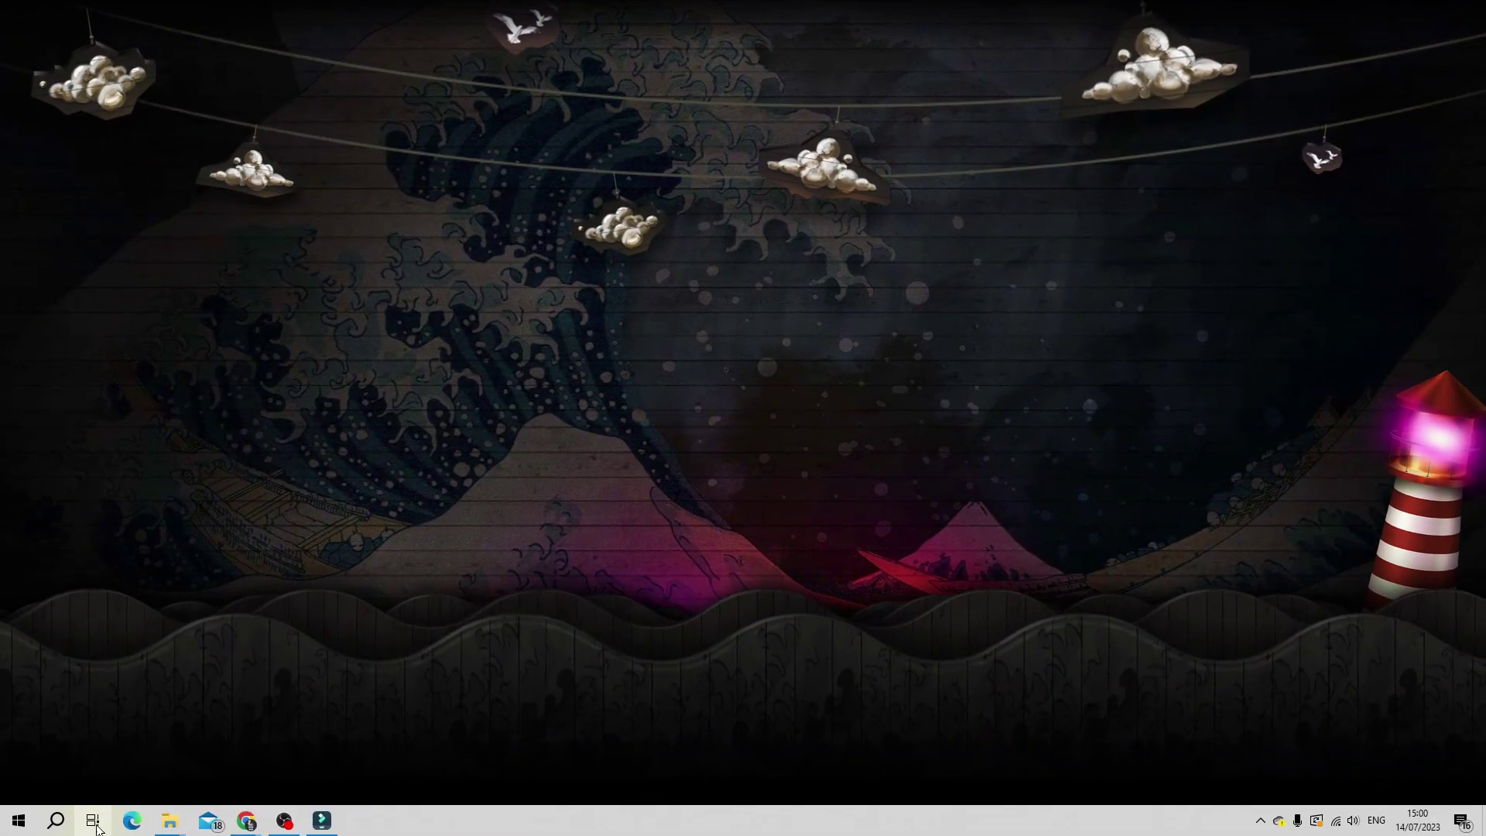
# Open Control Panel's System and Security > Windows Defender Firewall > allowed apps page
pyautogui.click(66, 809)
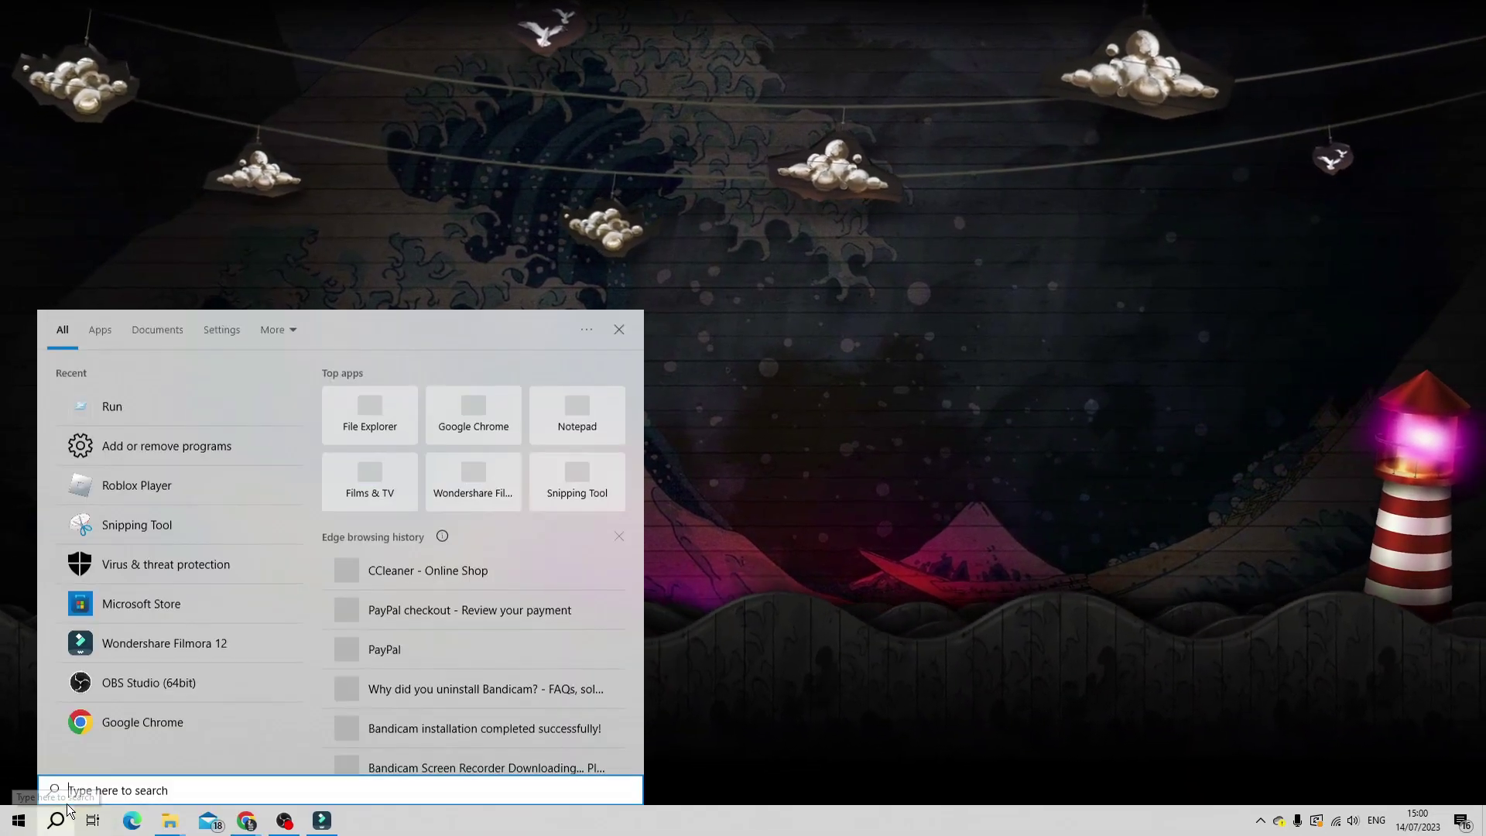
pyautogui.write('c')
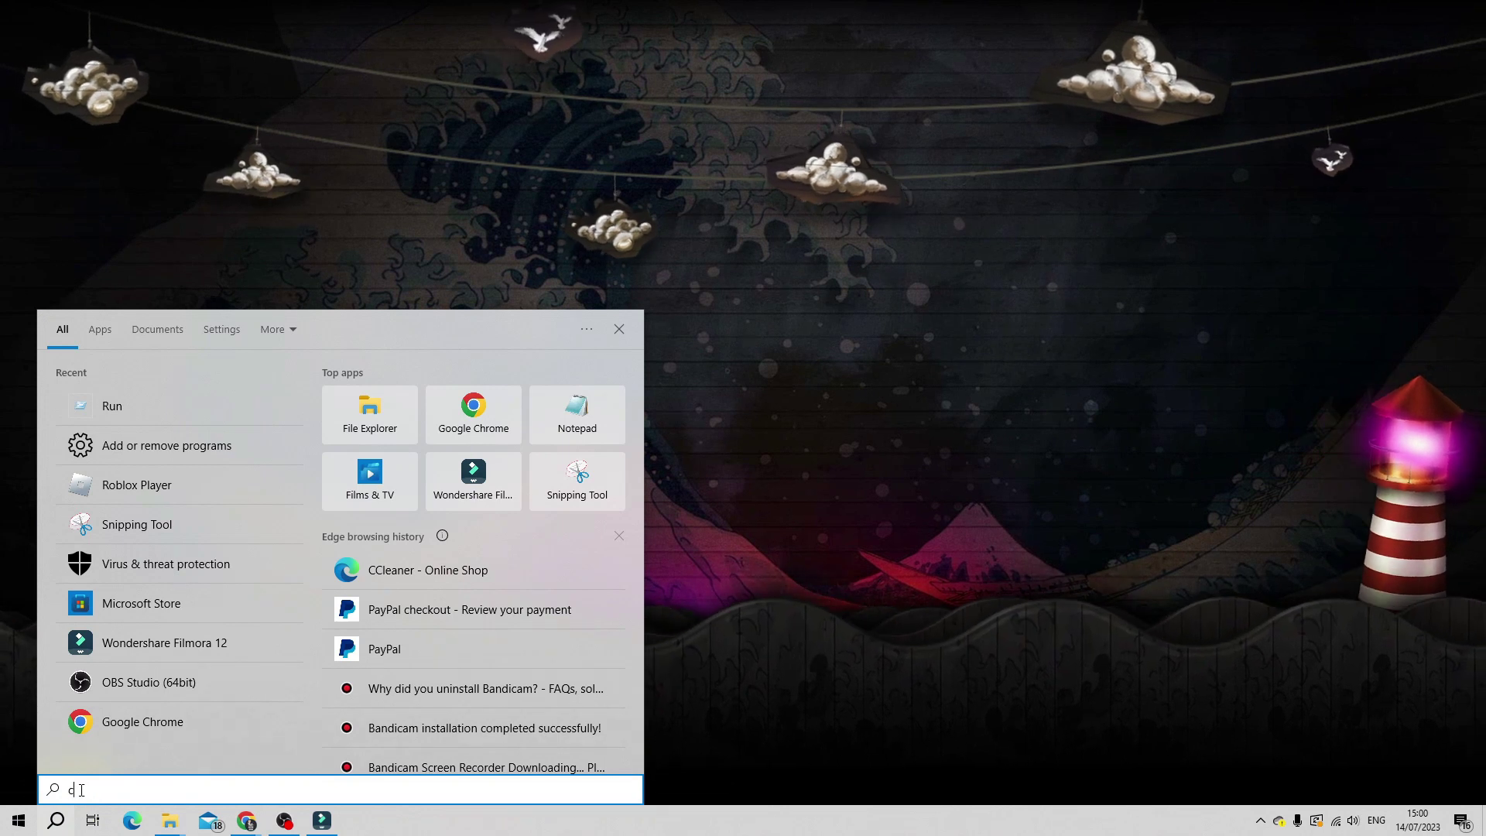
pyautogui.write('ontrol')
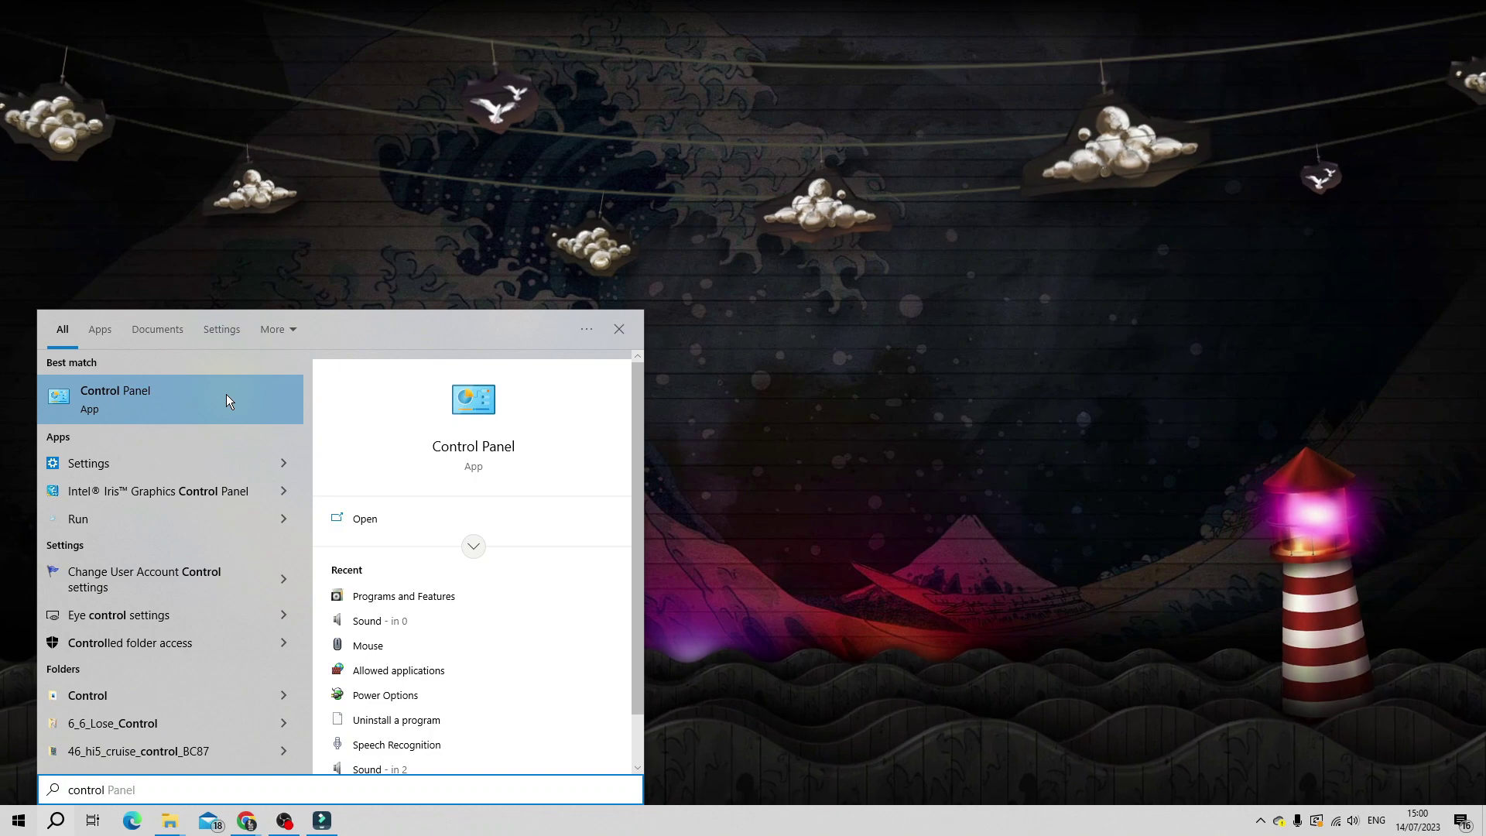
pyautogui.click(226, 397)
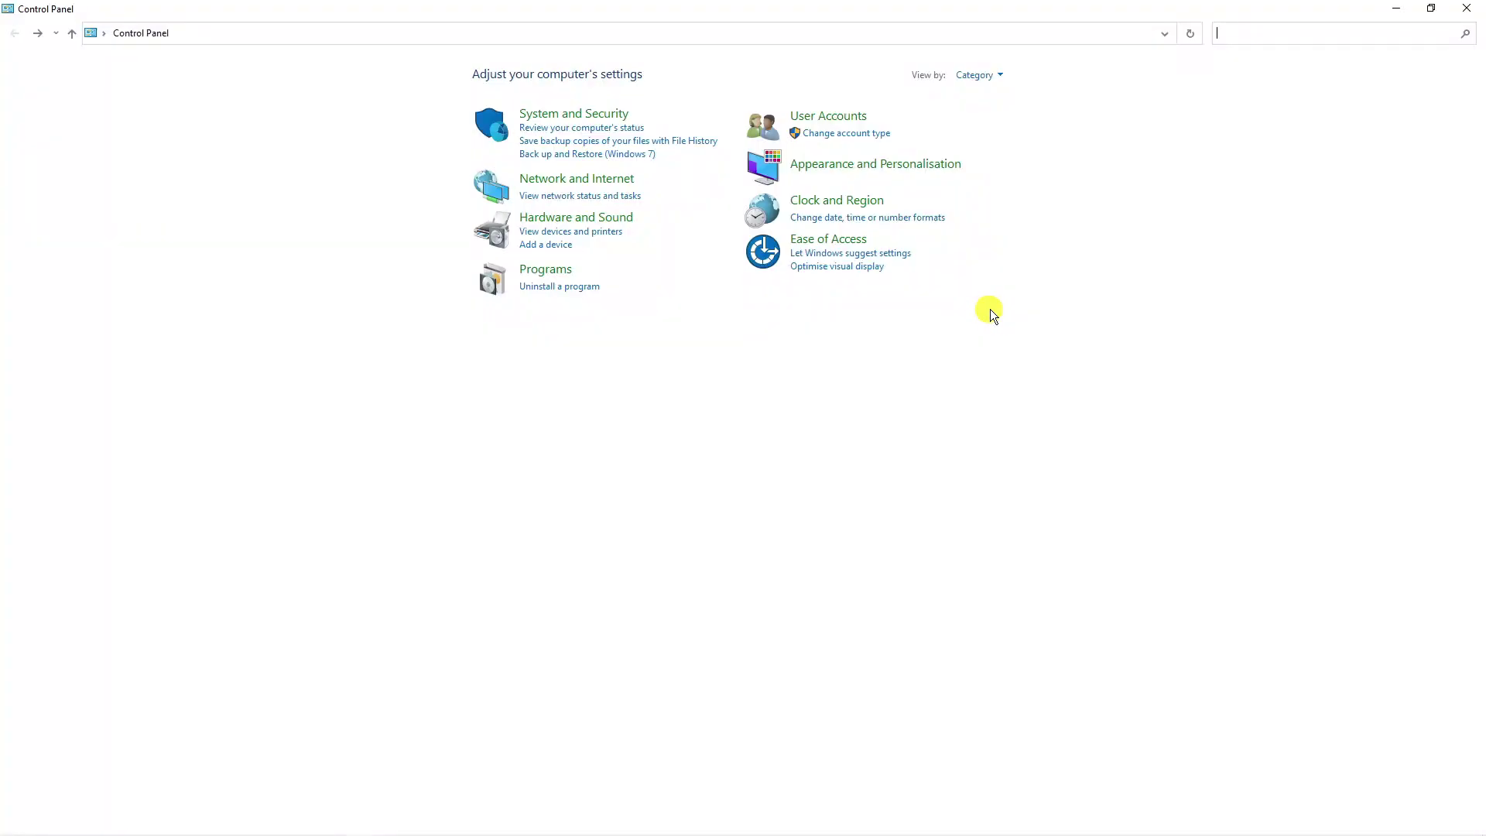
pyautogui.click(600, 116)
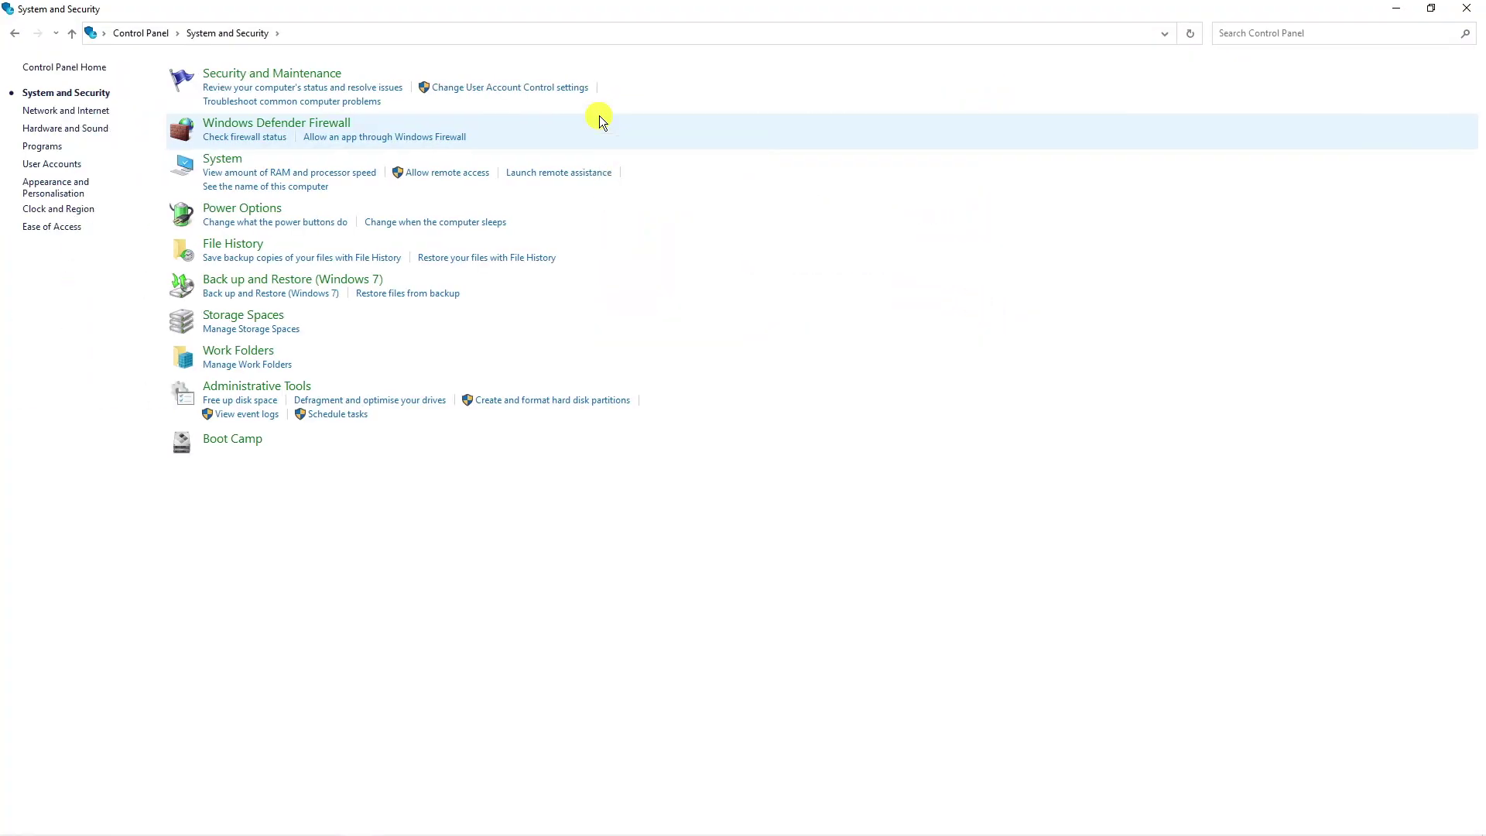
pyautogui.click(283, 124)
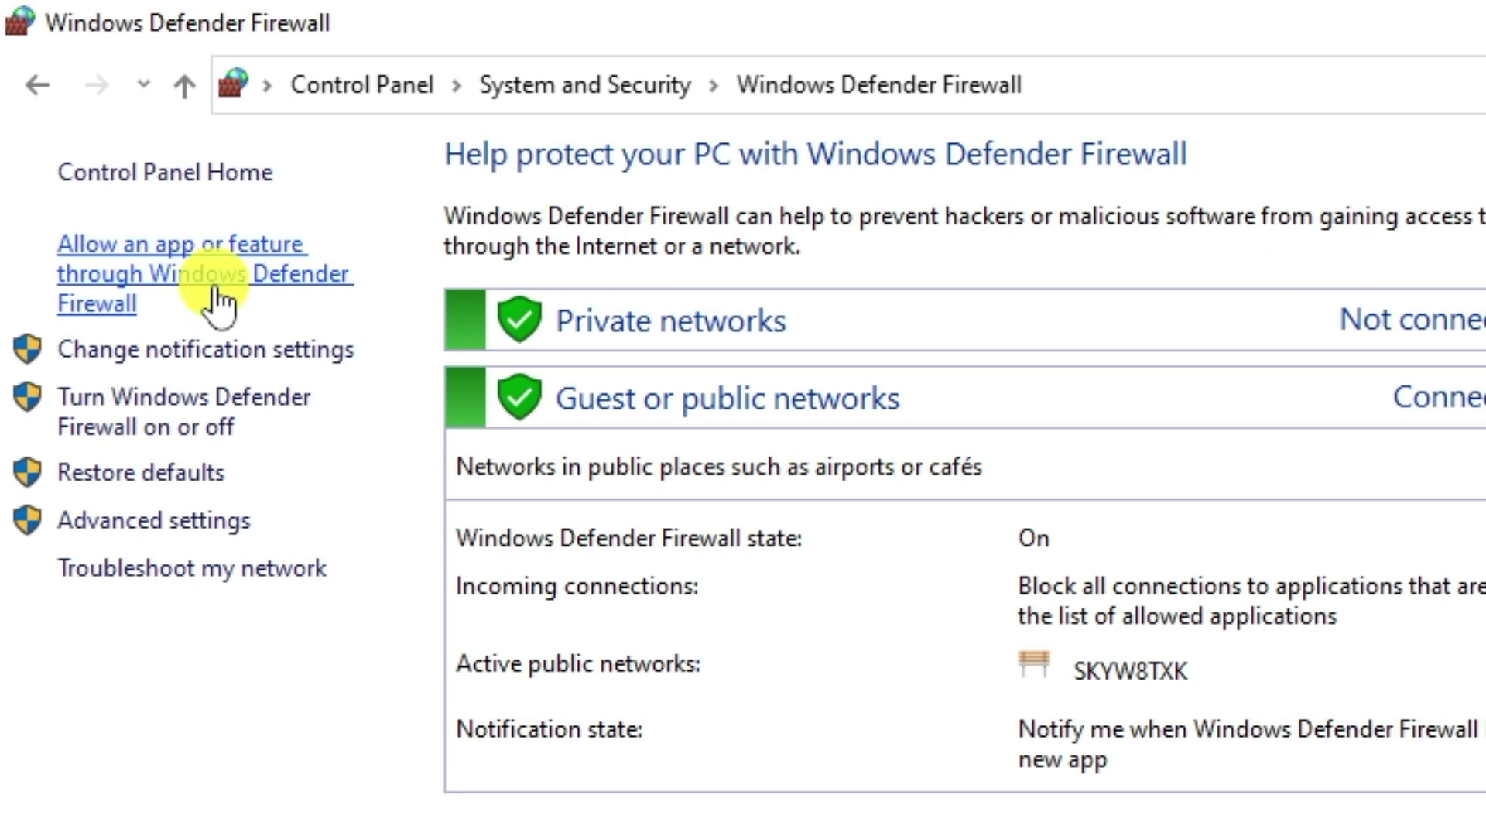
pyautogui.click(267, 279)
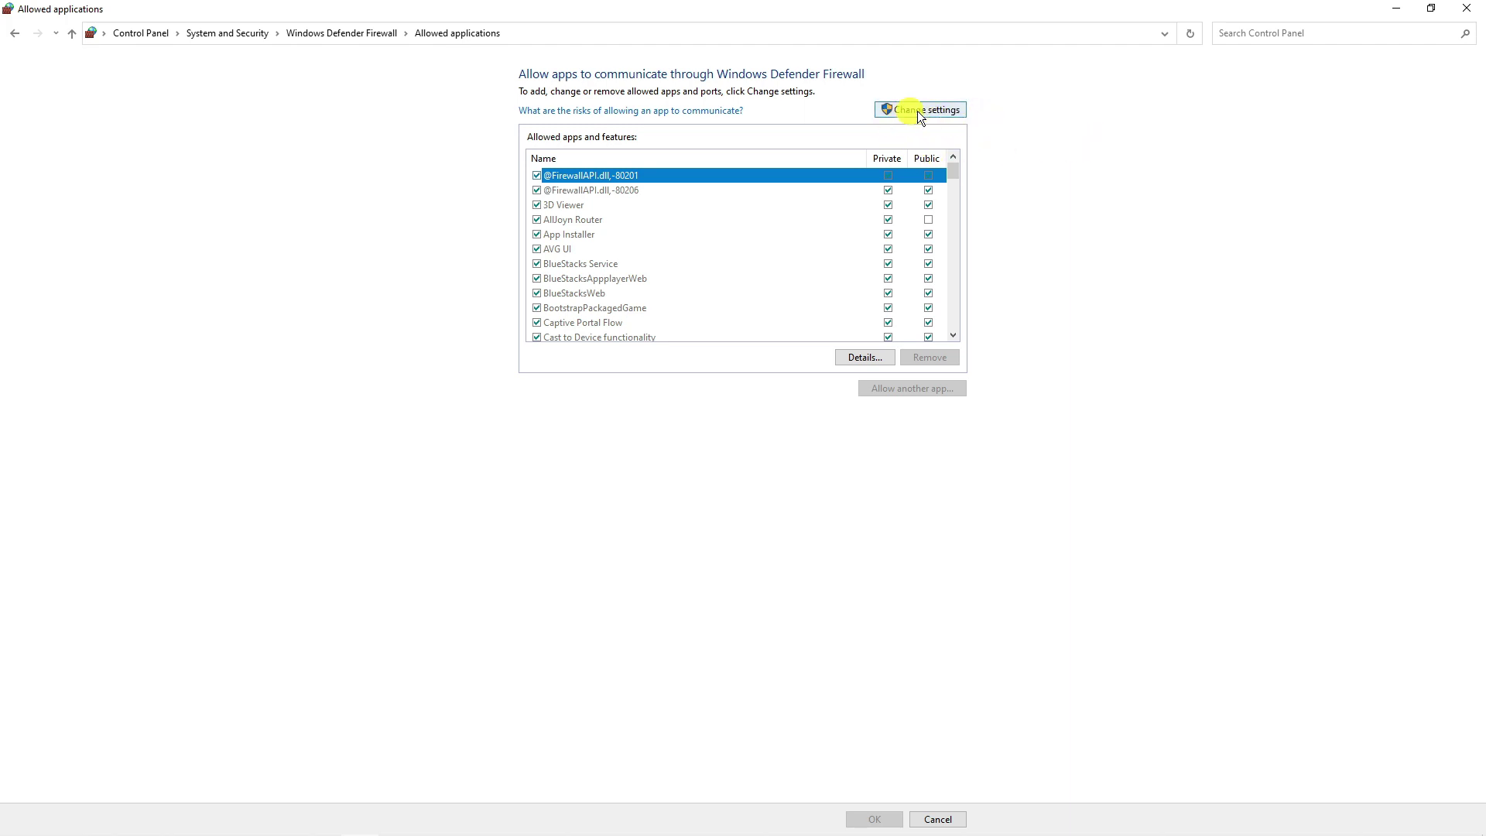
# Unlock the allowed apps list with Change settings and open Allow another app
pyautogui.click(944, 110)
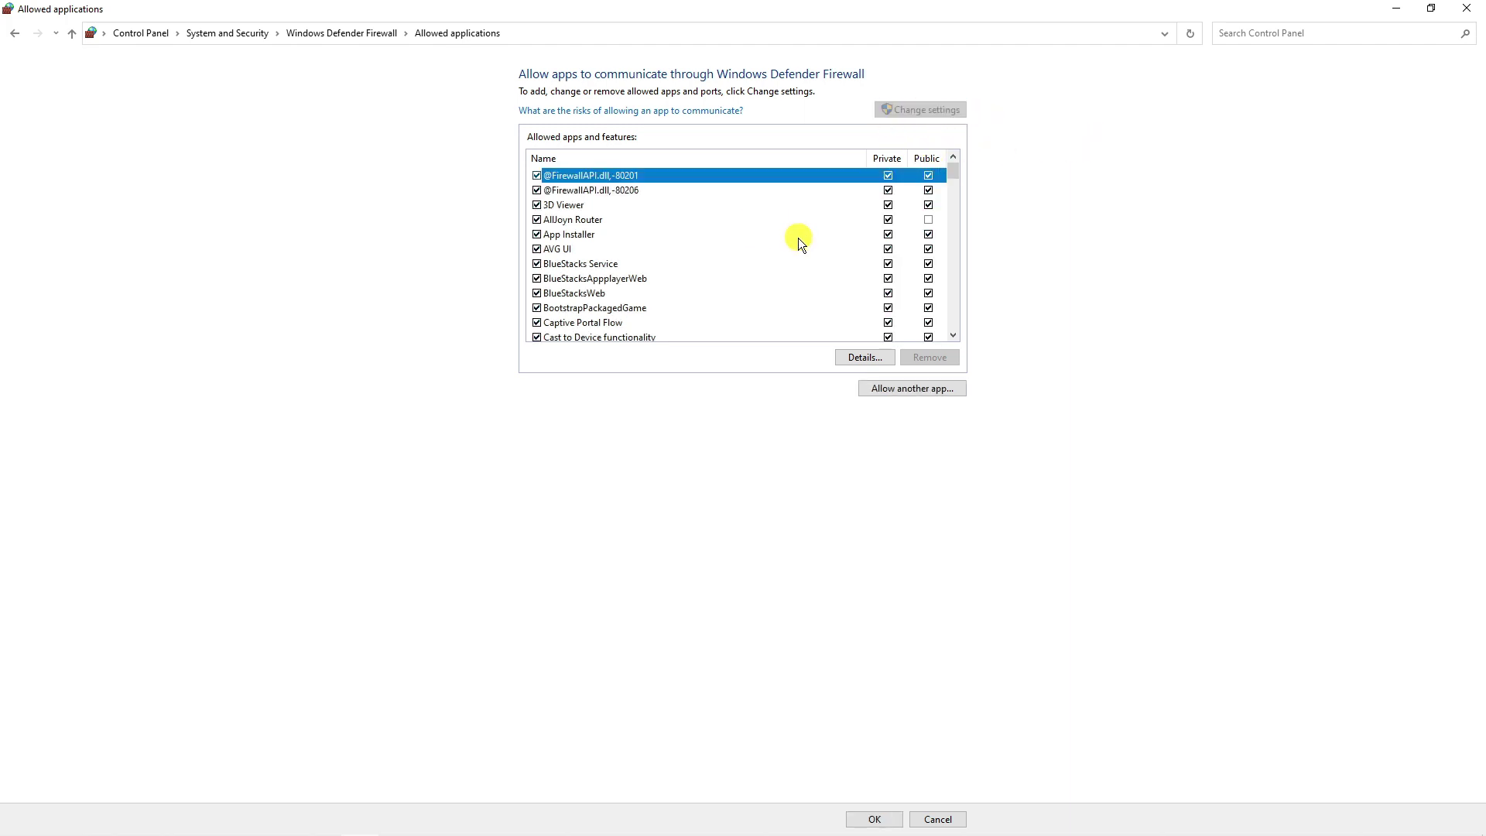
pyautogui.scroll(-14, 797, 239)
pyautogui.scroll(-10, 700, 301)
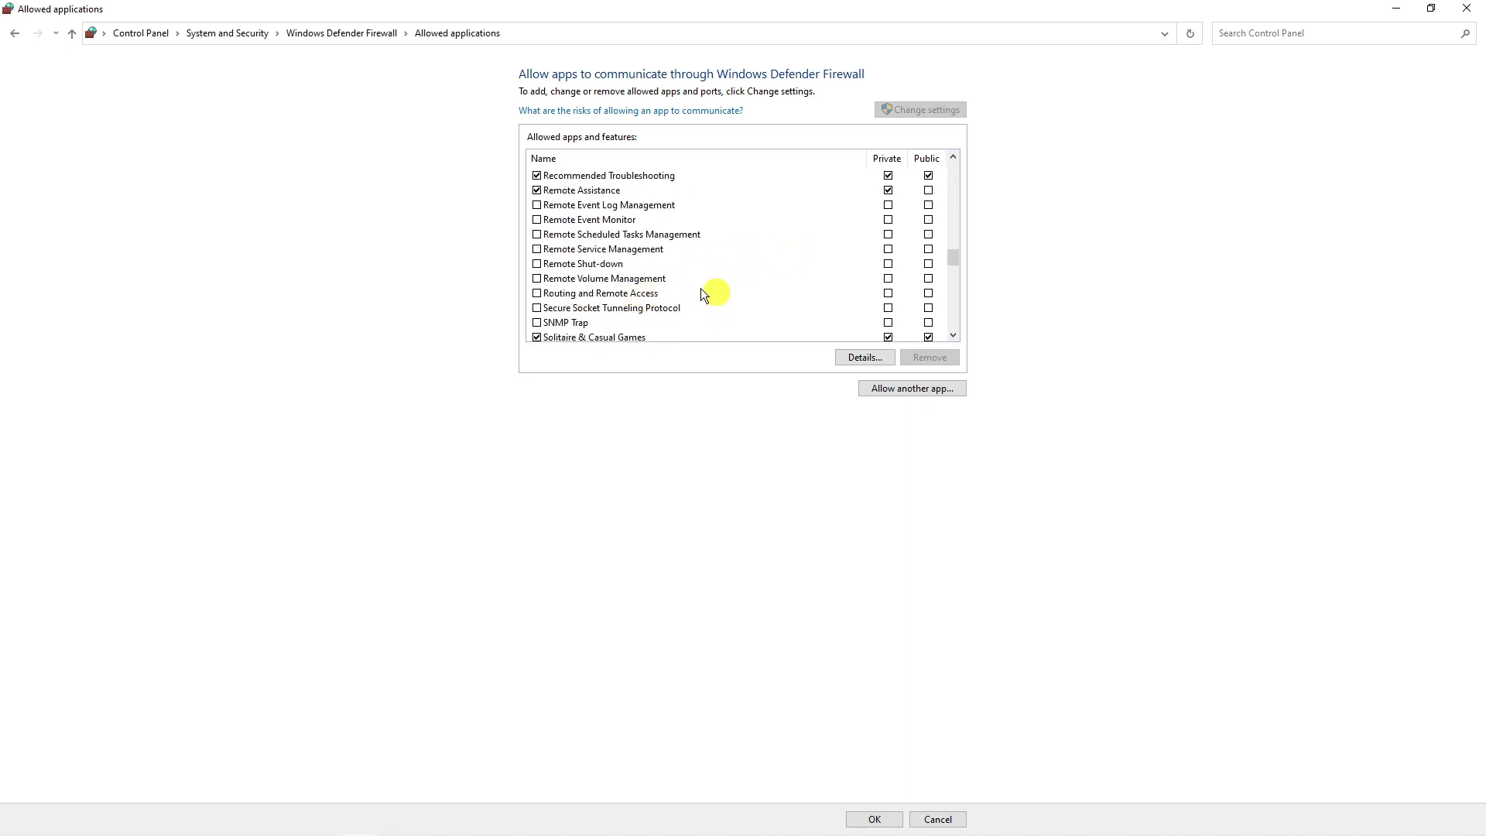
pyautogui.click(948, 387)
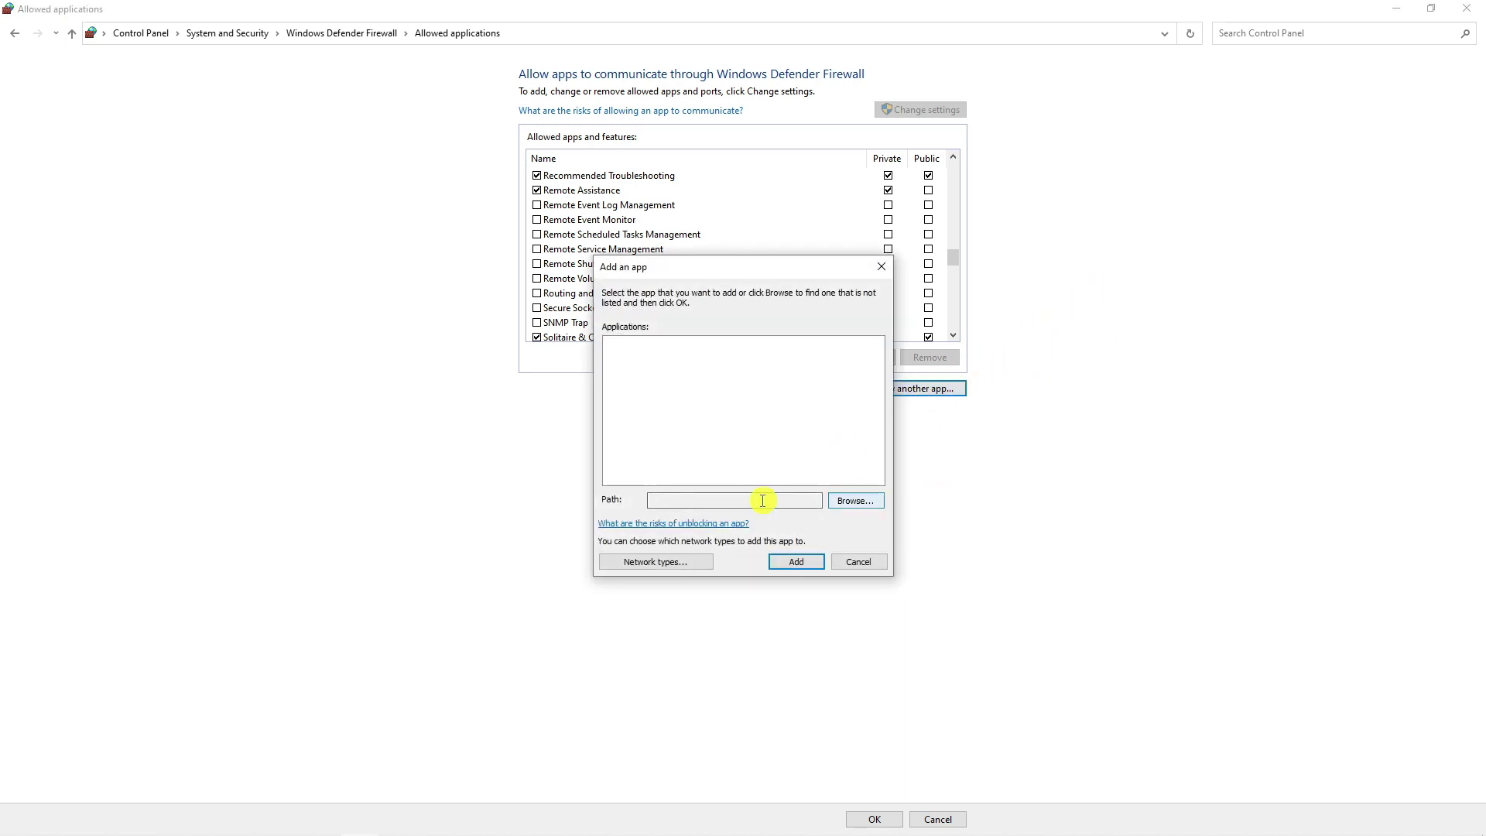
# Browse to C:\Program Files (x86)\Roblox\Versions for the app file
pyautogui.click(880, 501)
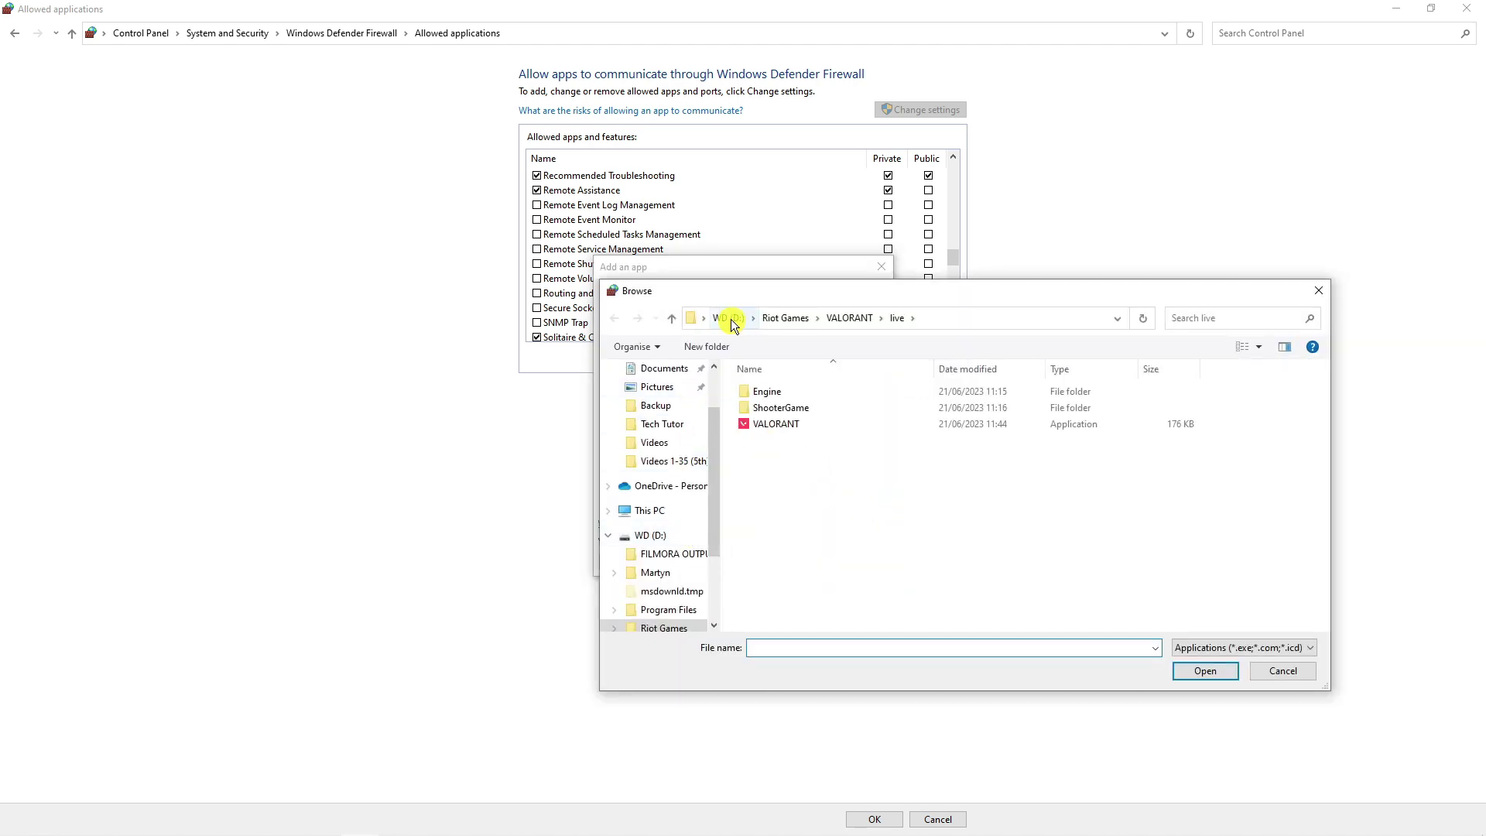
pyautogui.scroll(1, 685, 511)
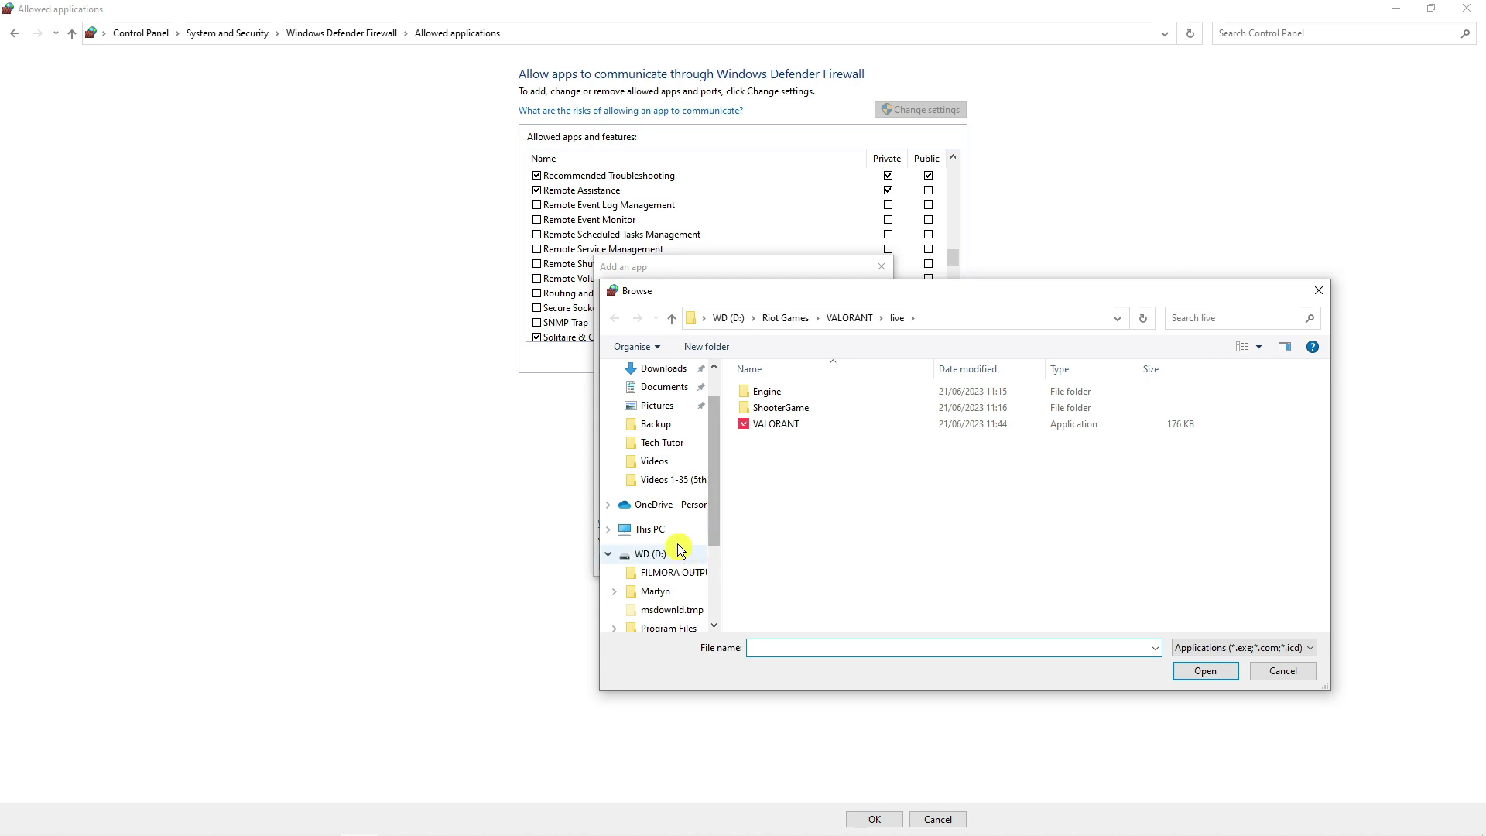
pyautogui.scroll(-1, 680, 556)
pyautogui.click(654, 473)
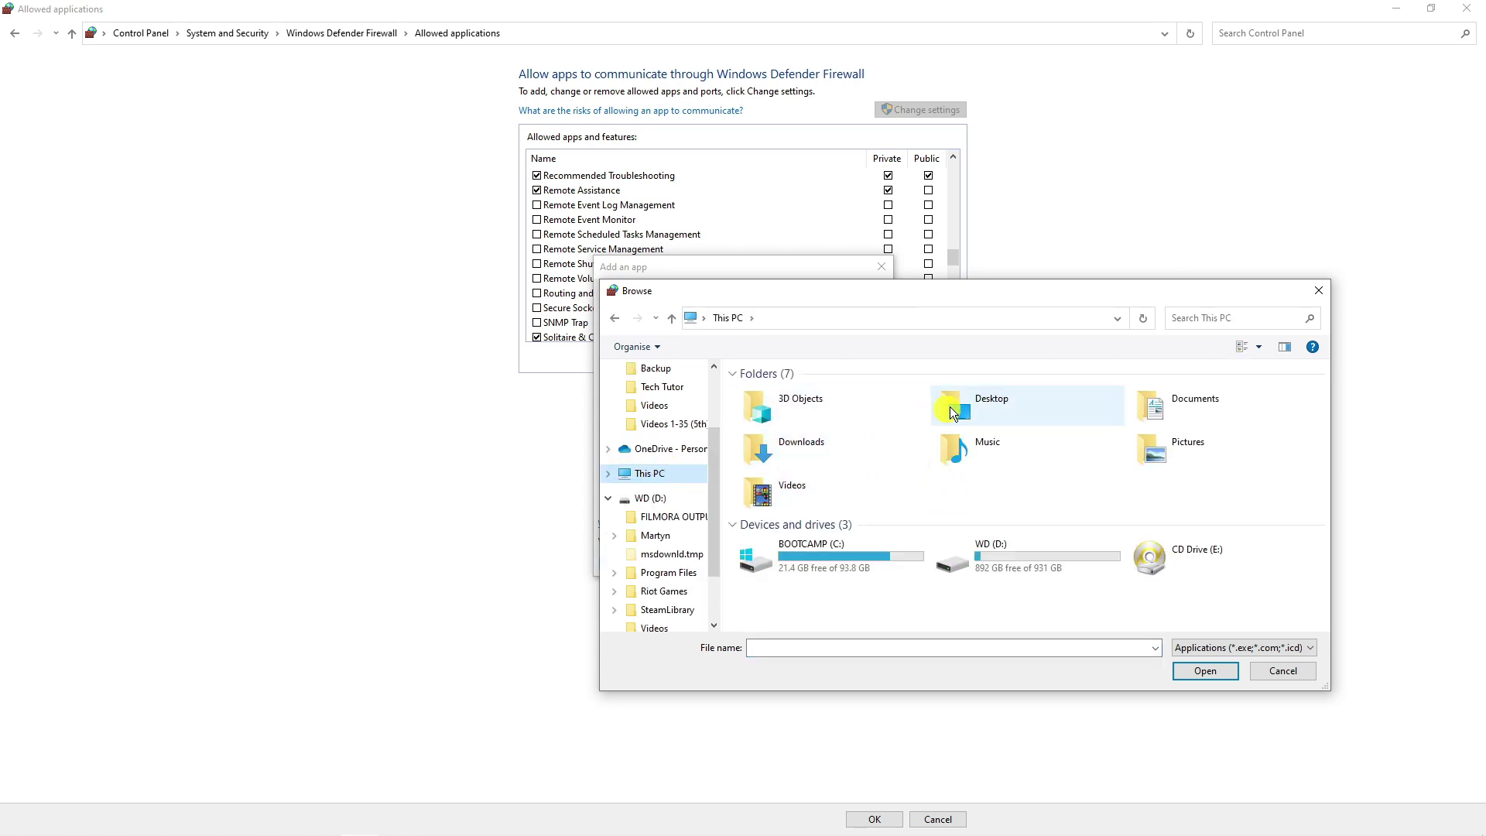
pyautogui.doubleClick(902, 555)
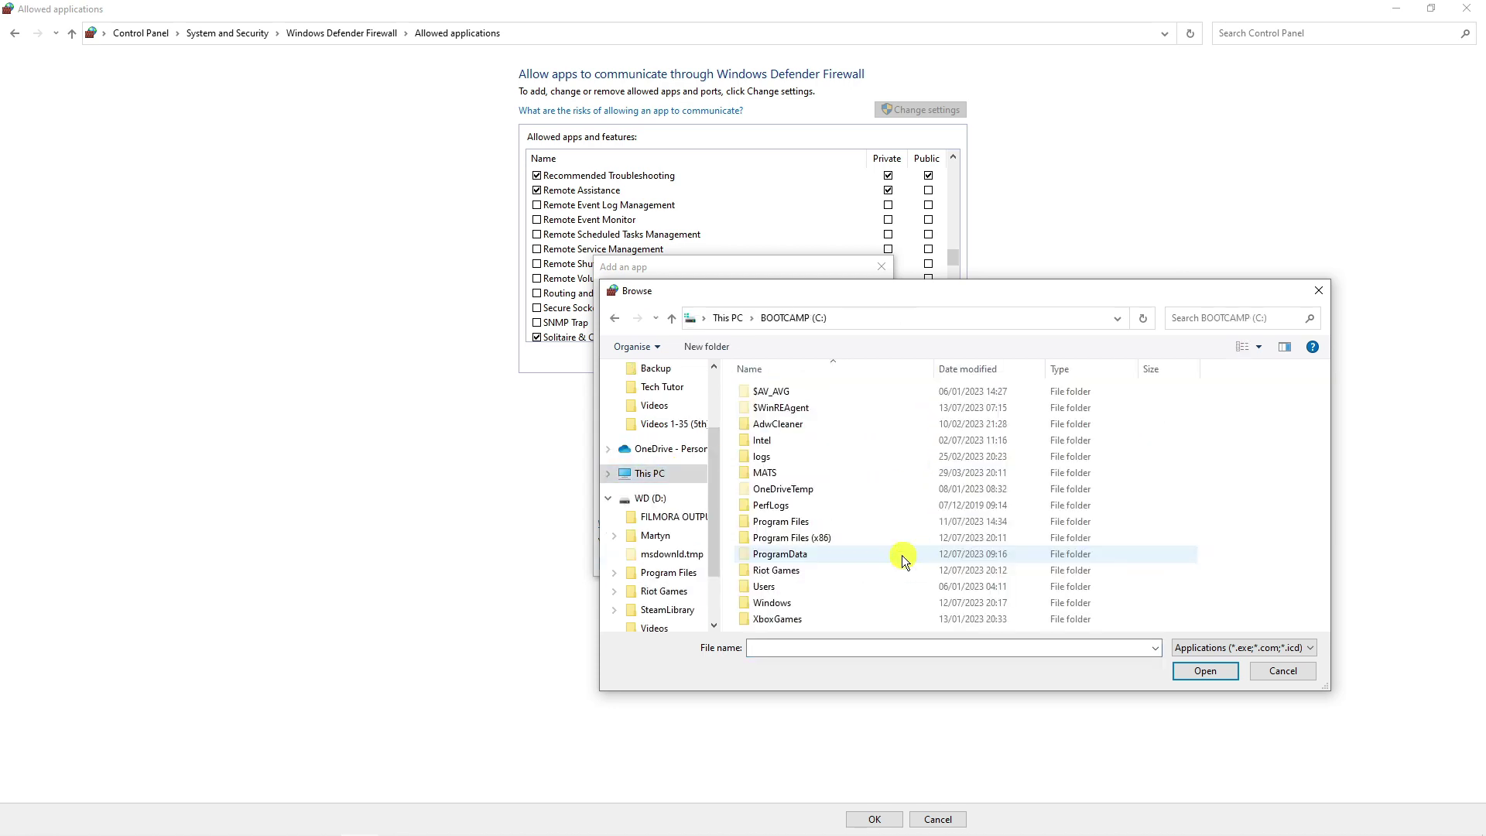
pyautogui.doubleClick(828, 534)
pyautogui.scroll(-5, 855, 531)
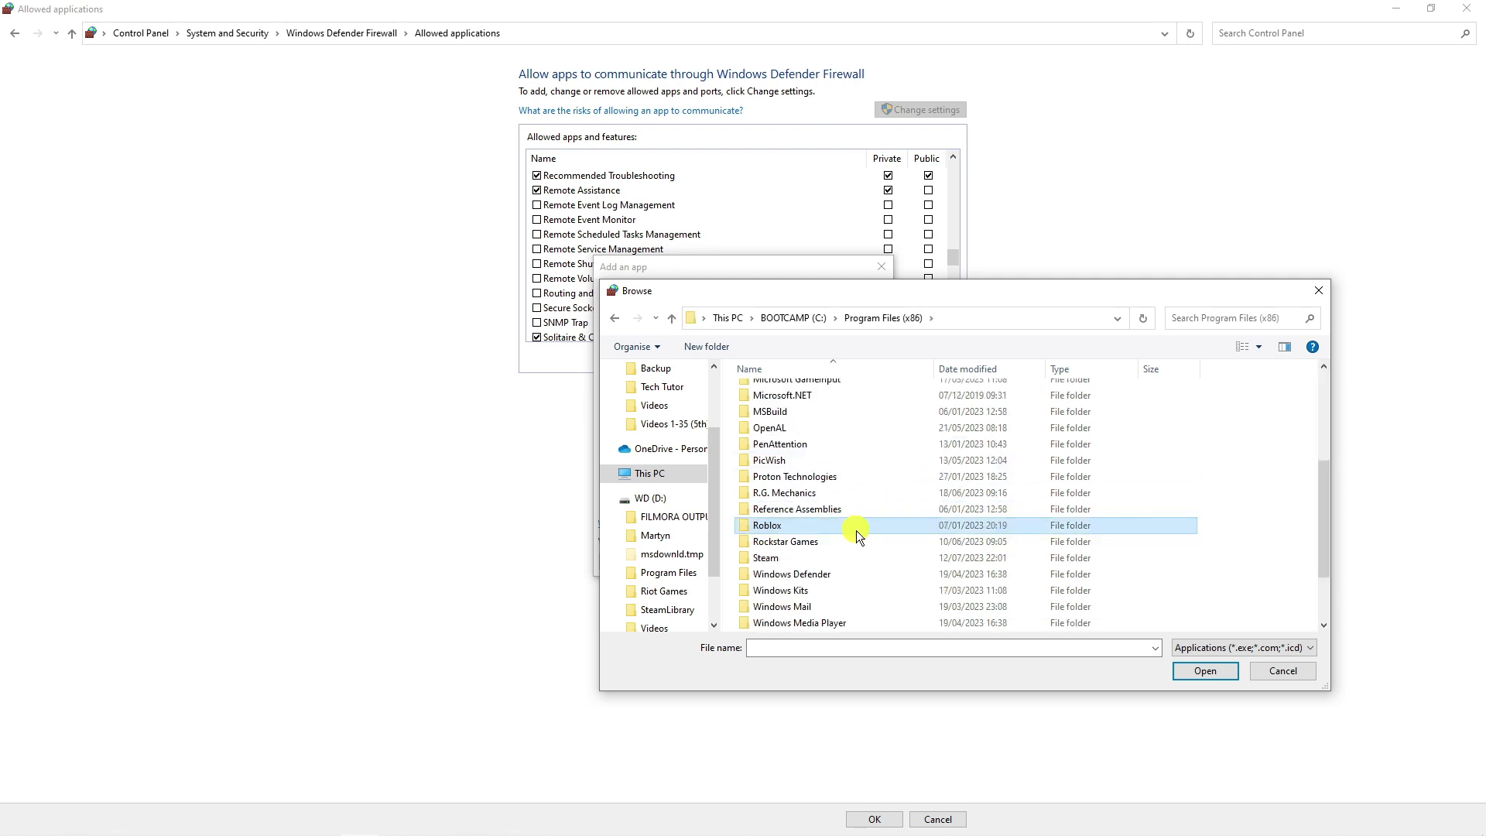
pyautogui.doubleClick(856, 529)
pyautogui.doubleClick(776, 394)
# Pick RobloxPlayerLauncher from version-e28adbc917f34900 and add it to the allowed apps
pyautogui.doubleClick(846, 391)
pyautogui.hotkey('alt', 'Left')
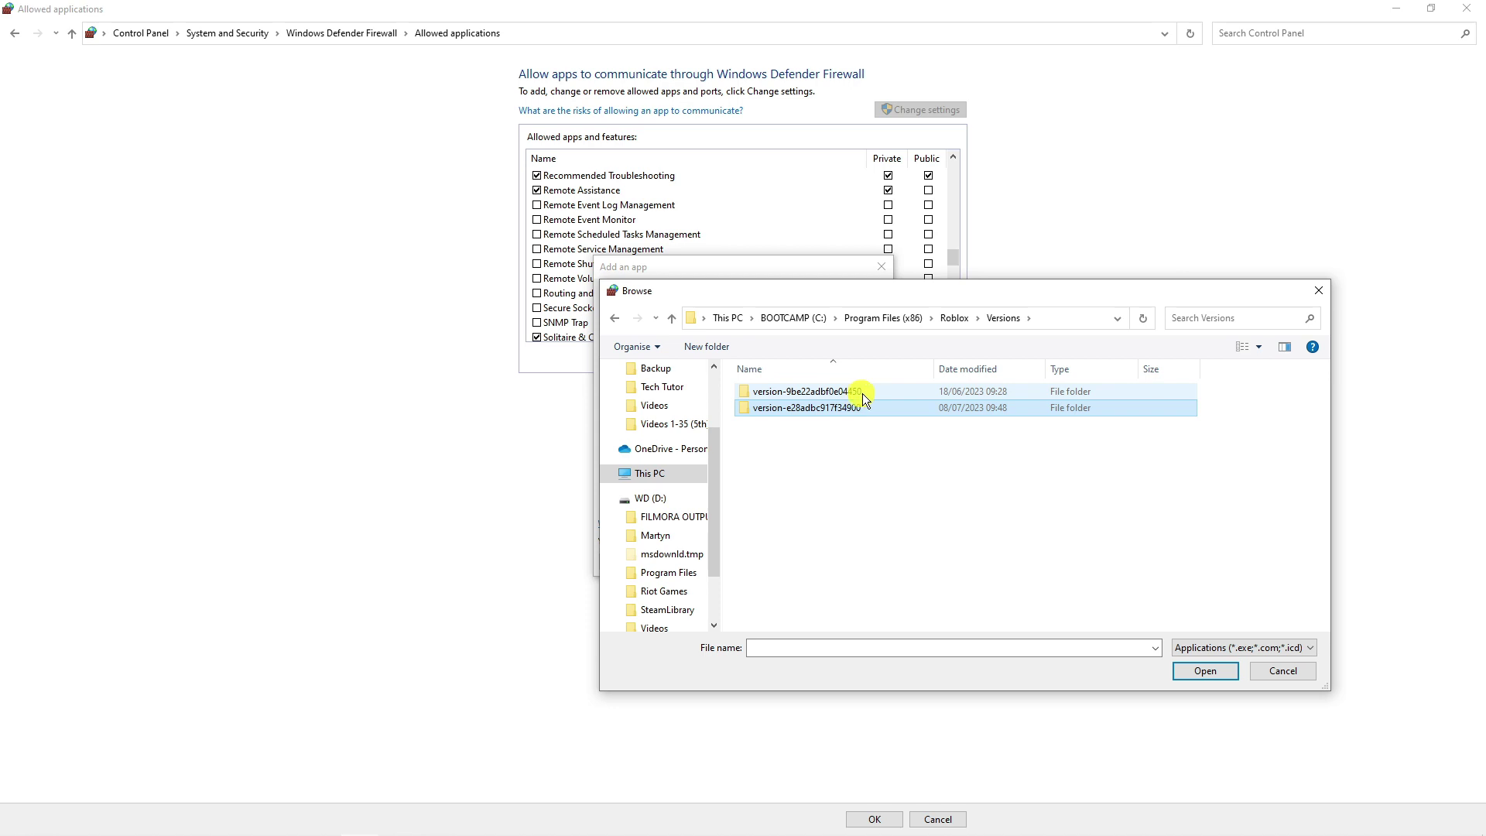
pyautogui.click(848, 393)
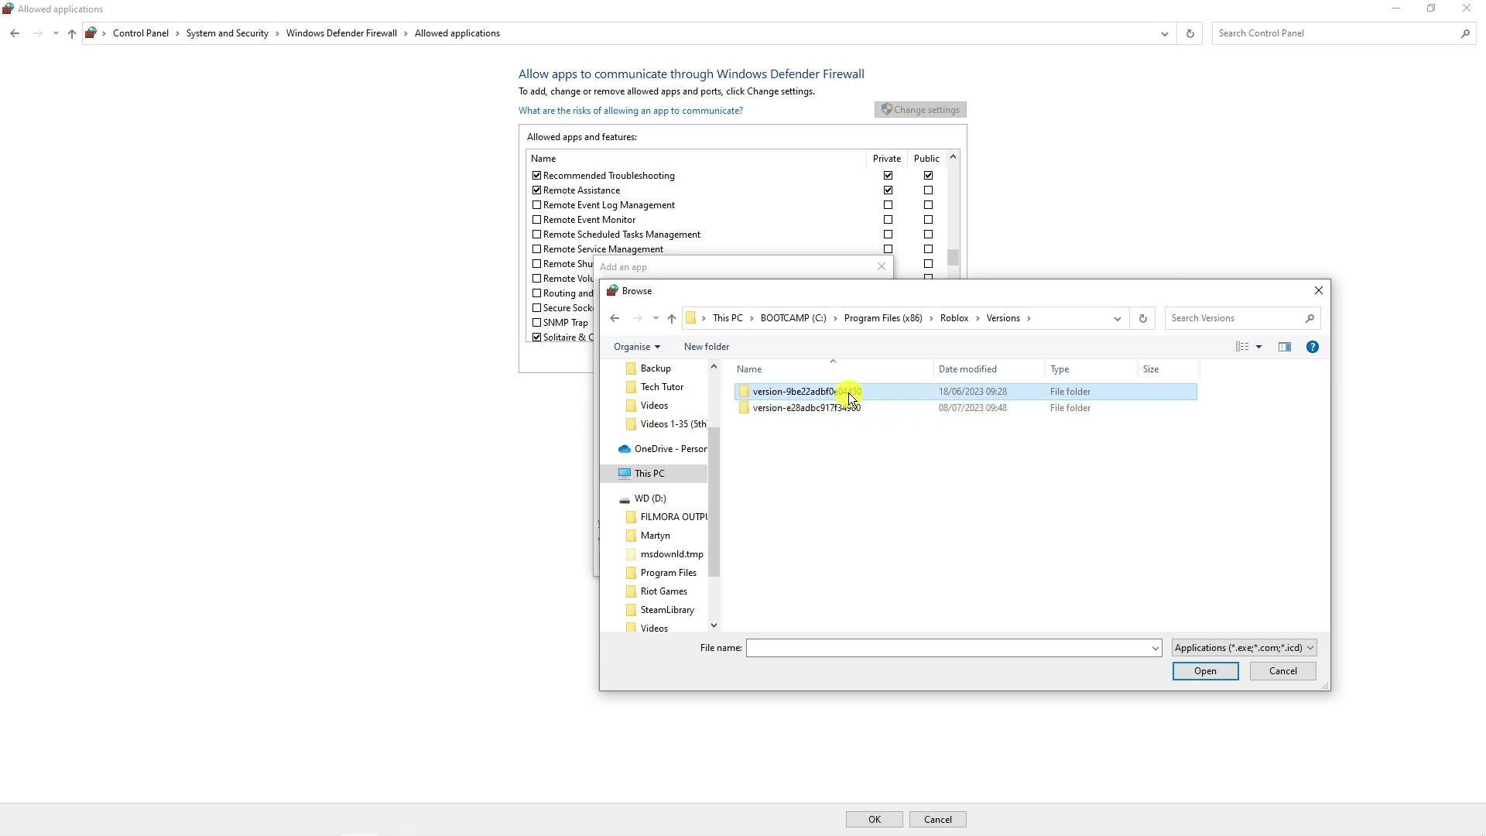
pyautogui.doubleClick(848, 392)
pyautogui.click(672, 318)
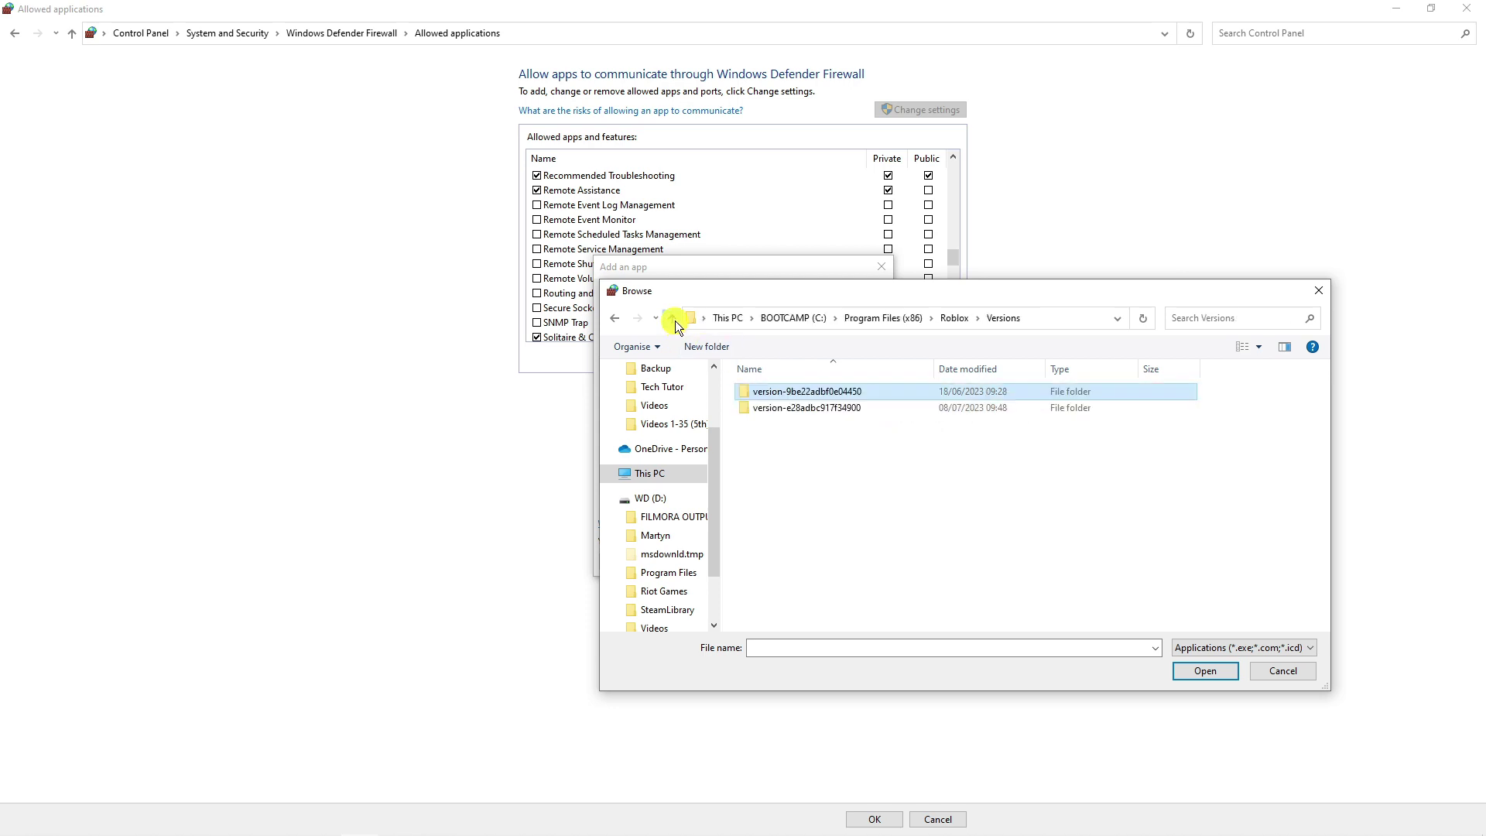
pyautogui.doubleClick(815, 409)
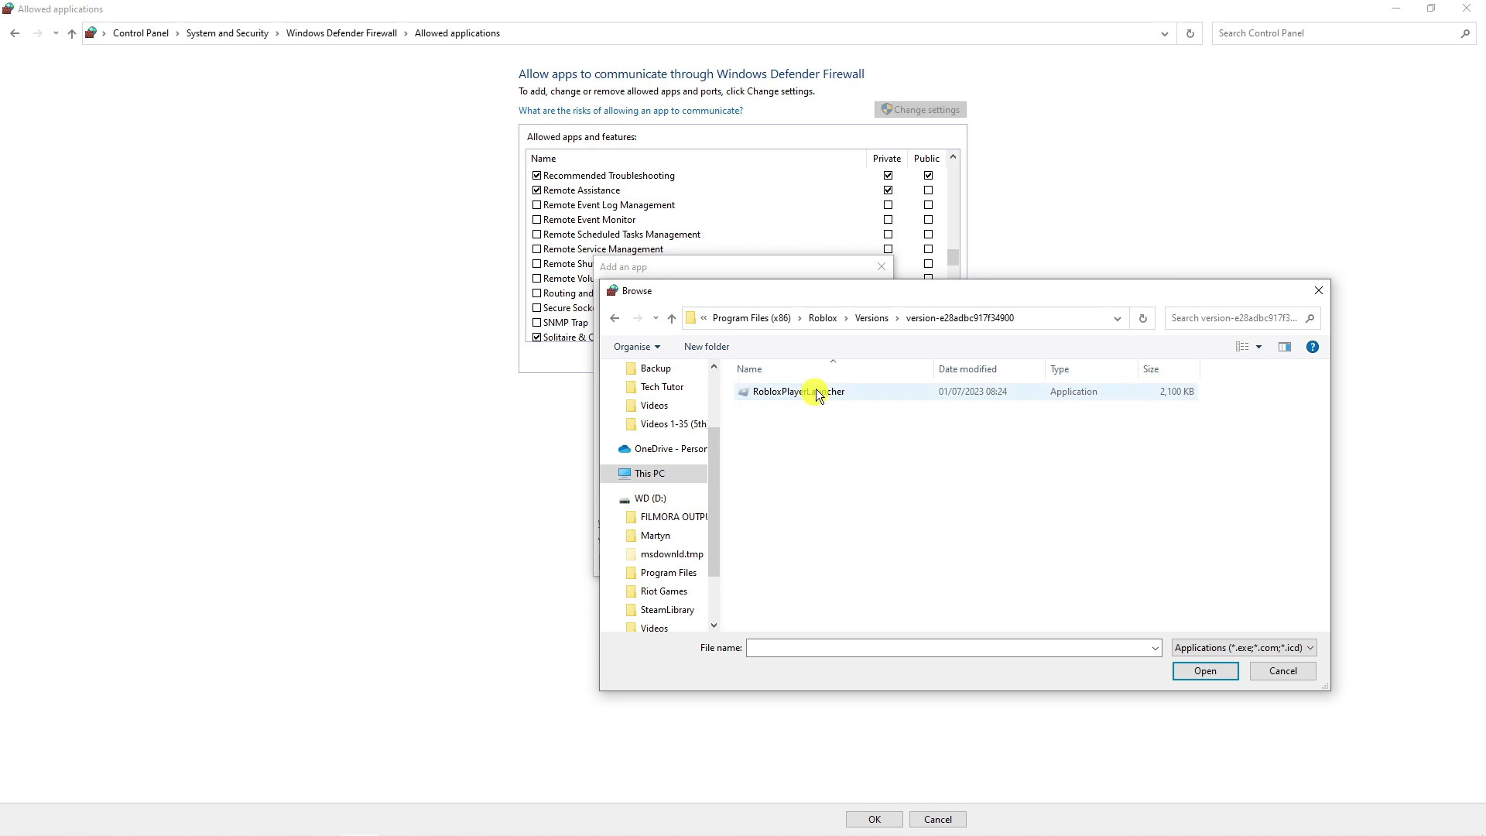
pyautogui.click(846, 390)
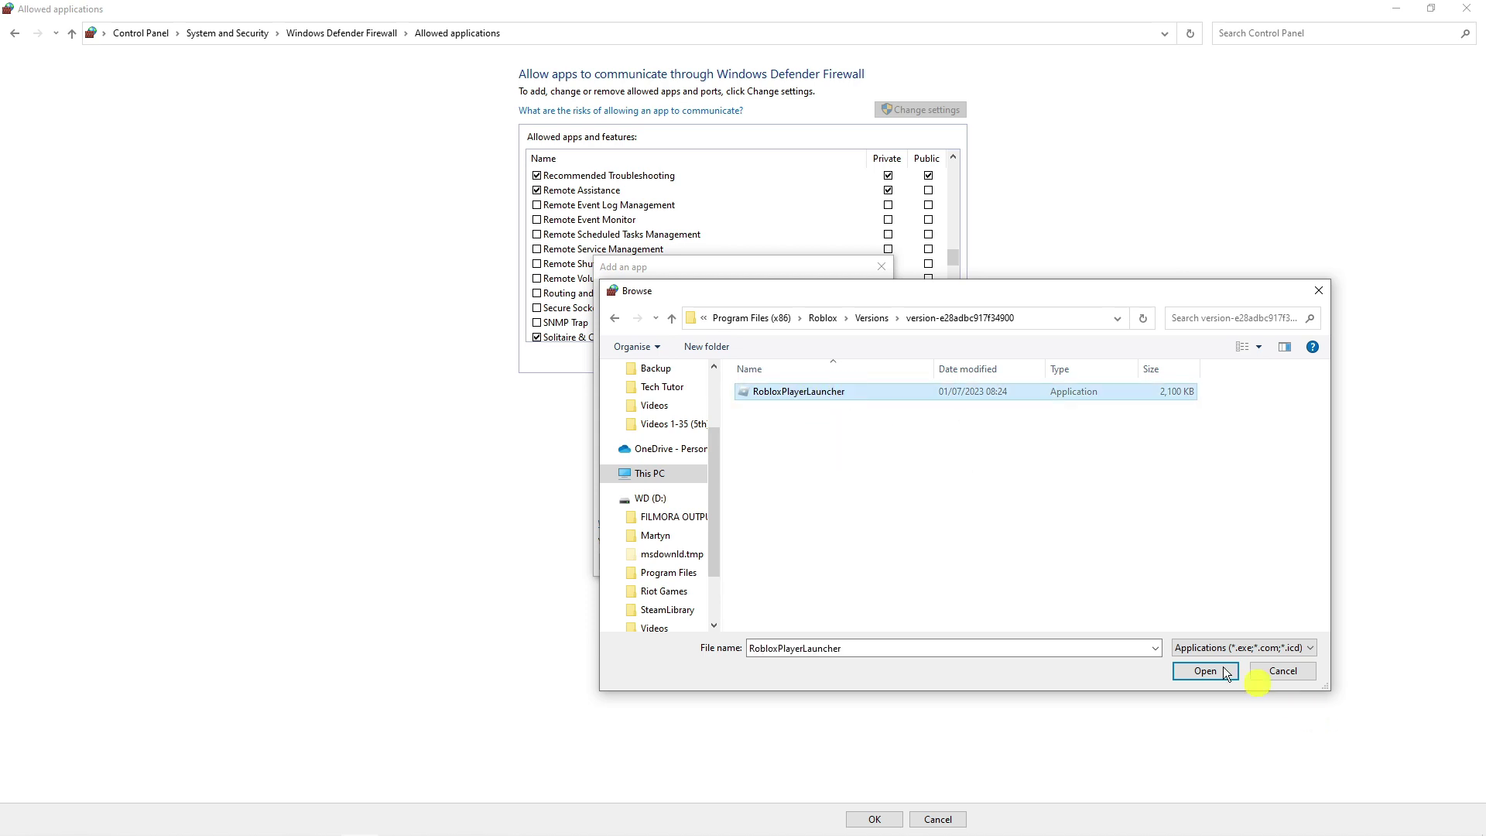
pyautogui.doubleClick(959, 391)
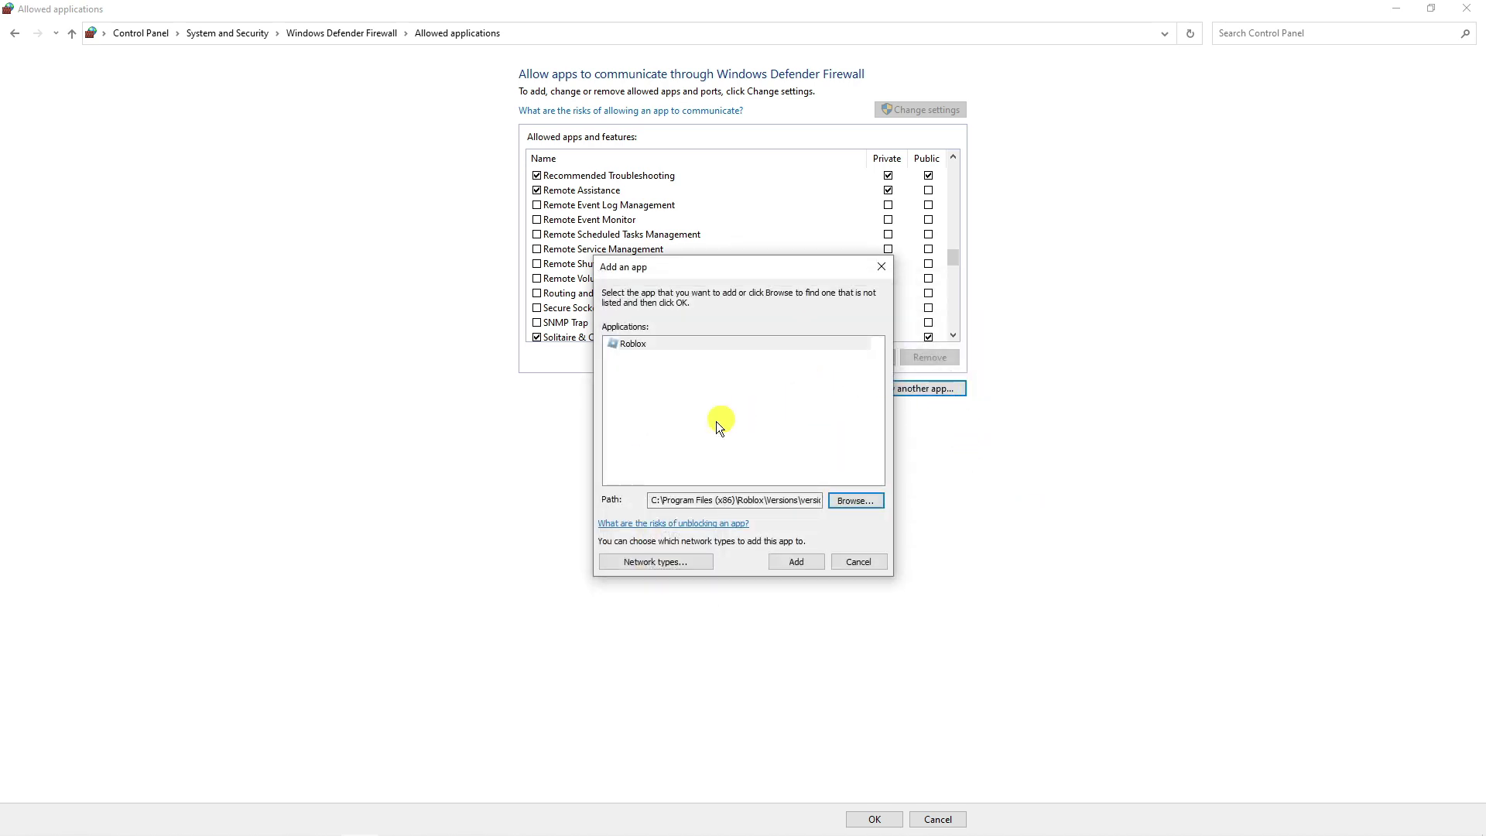
pyautogui.click(797, 561)
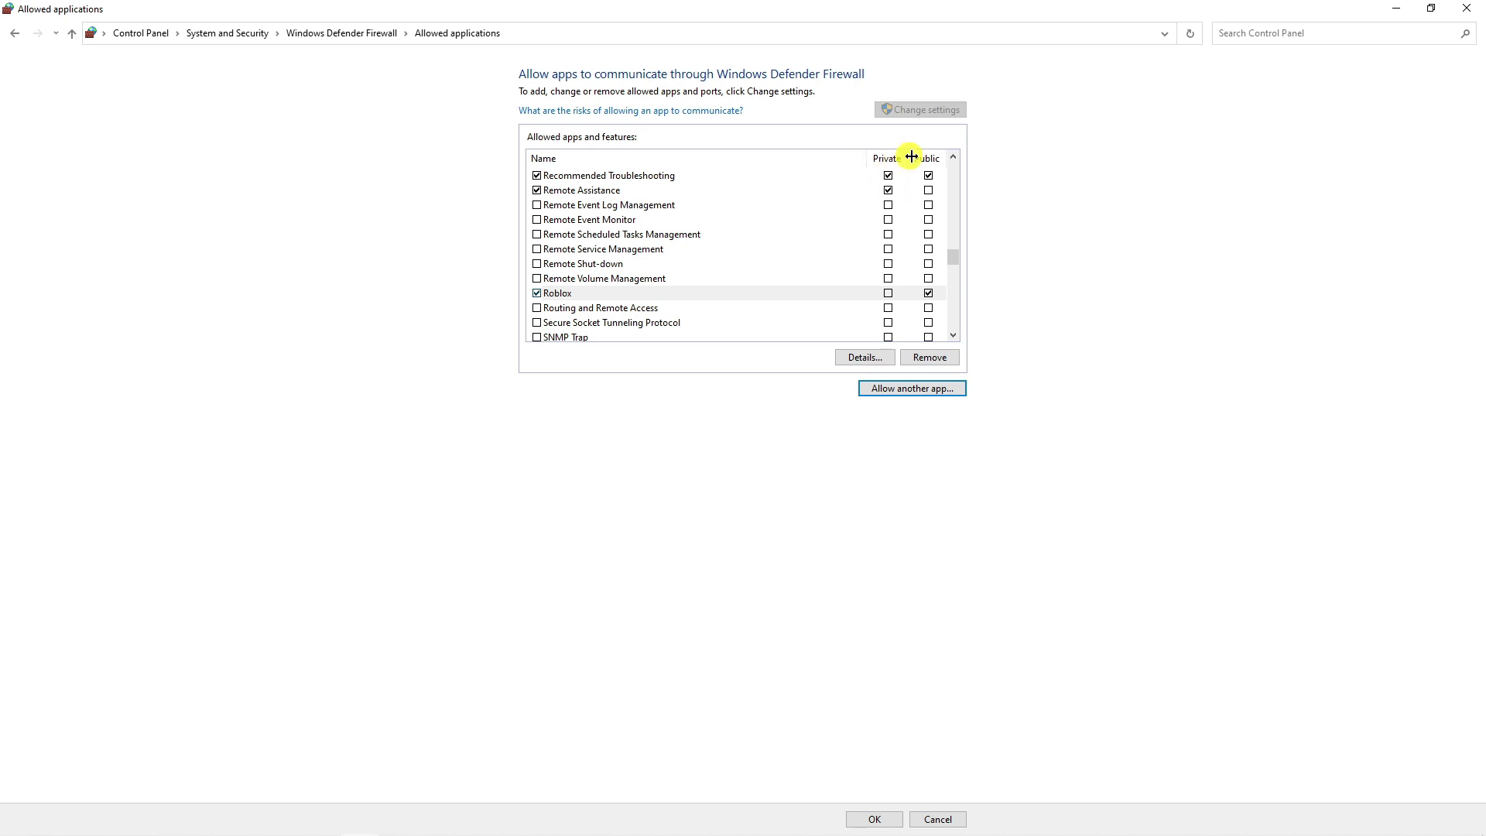
# Allow Roblox through the firewall on Private networks as well as Public
pyautogui.click(887, 292)
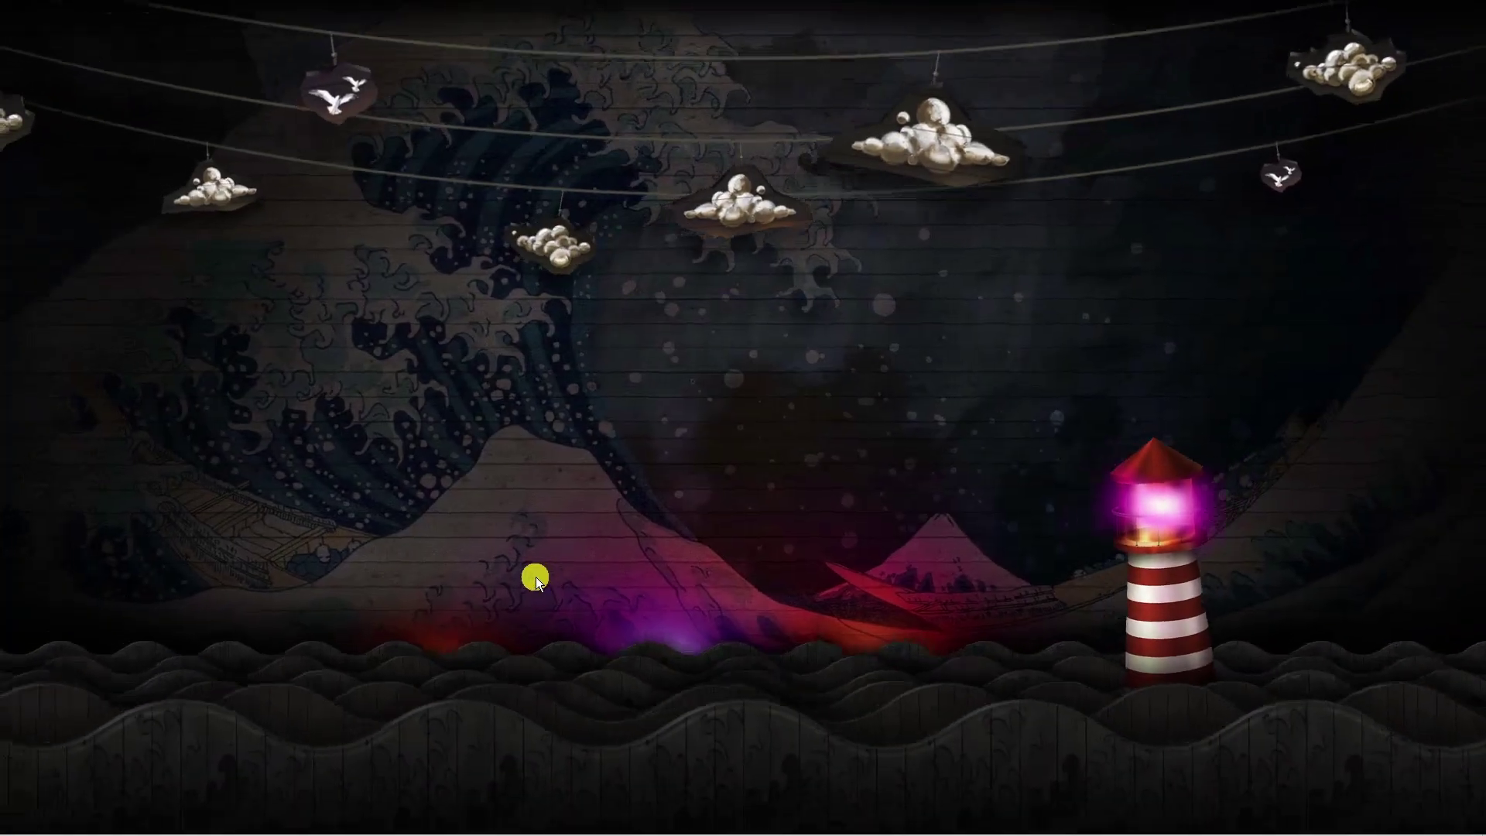
# Search Windows for 'graphics' and open the Graphics settings page
pyautogui.click(58, 820)
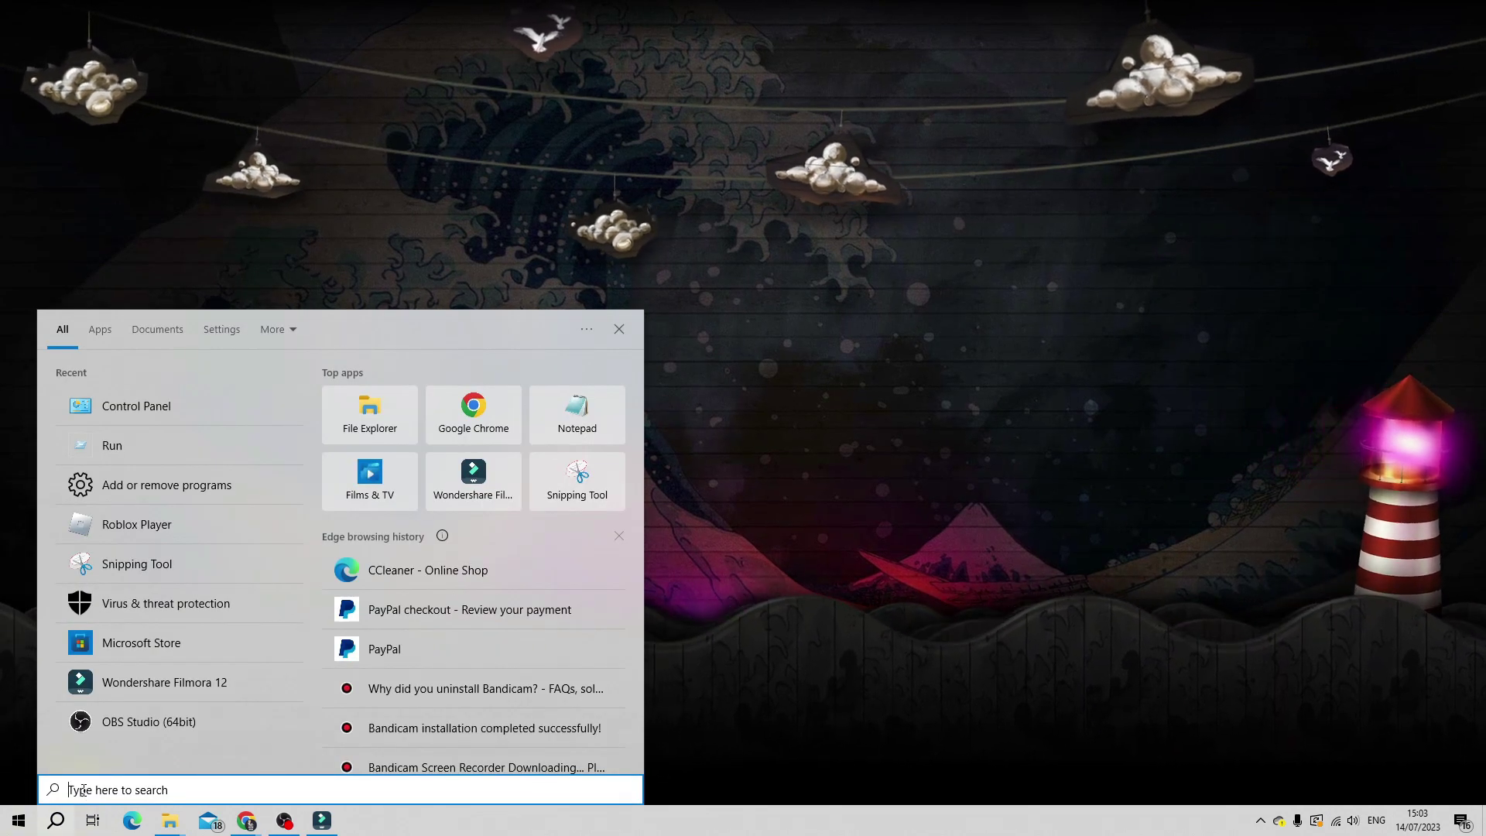
pyautogui.write('graphi')
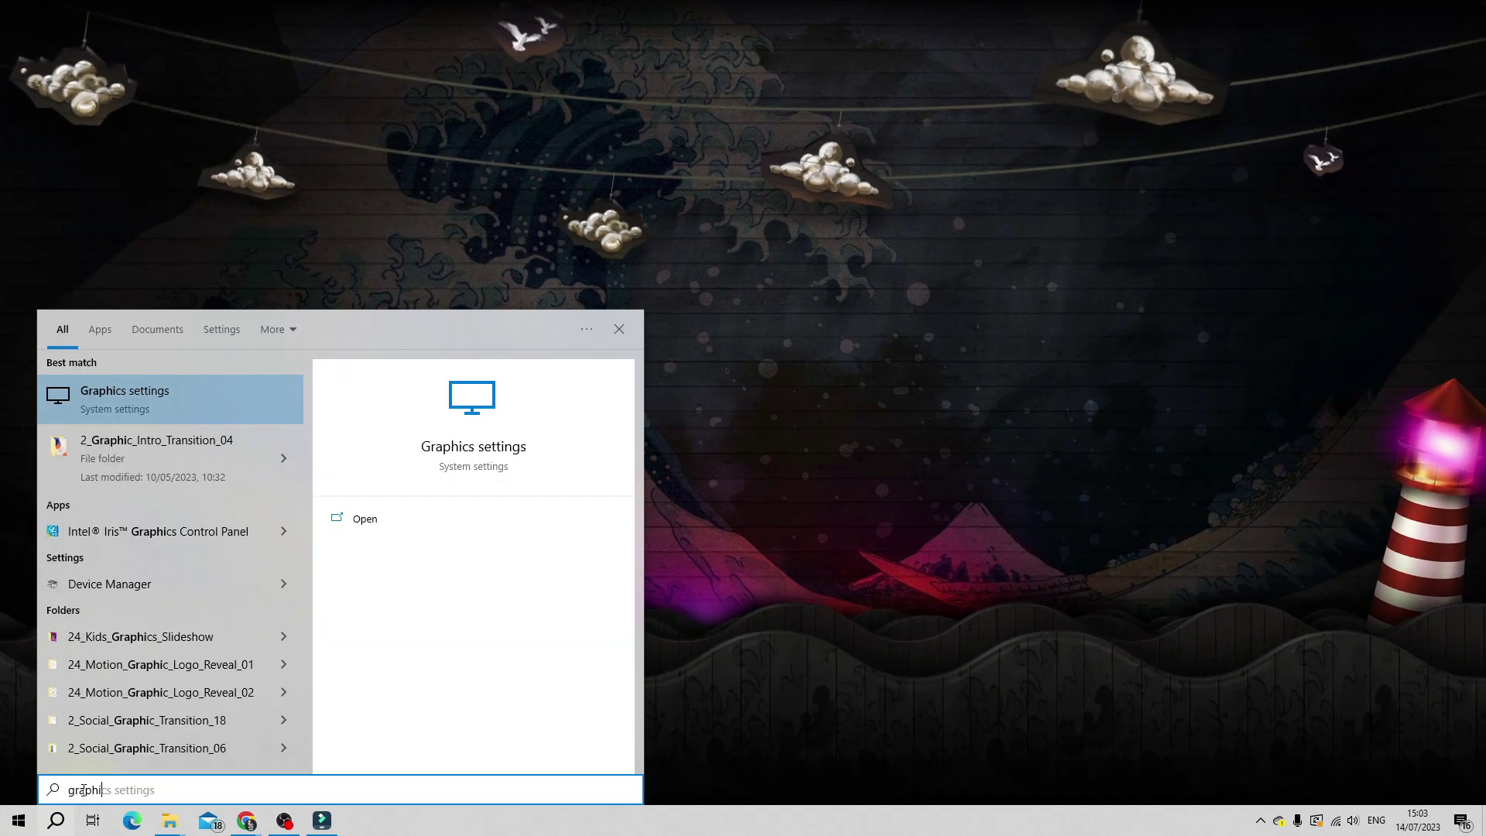
pyautogui.write('cs')
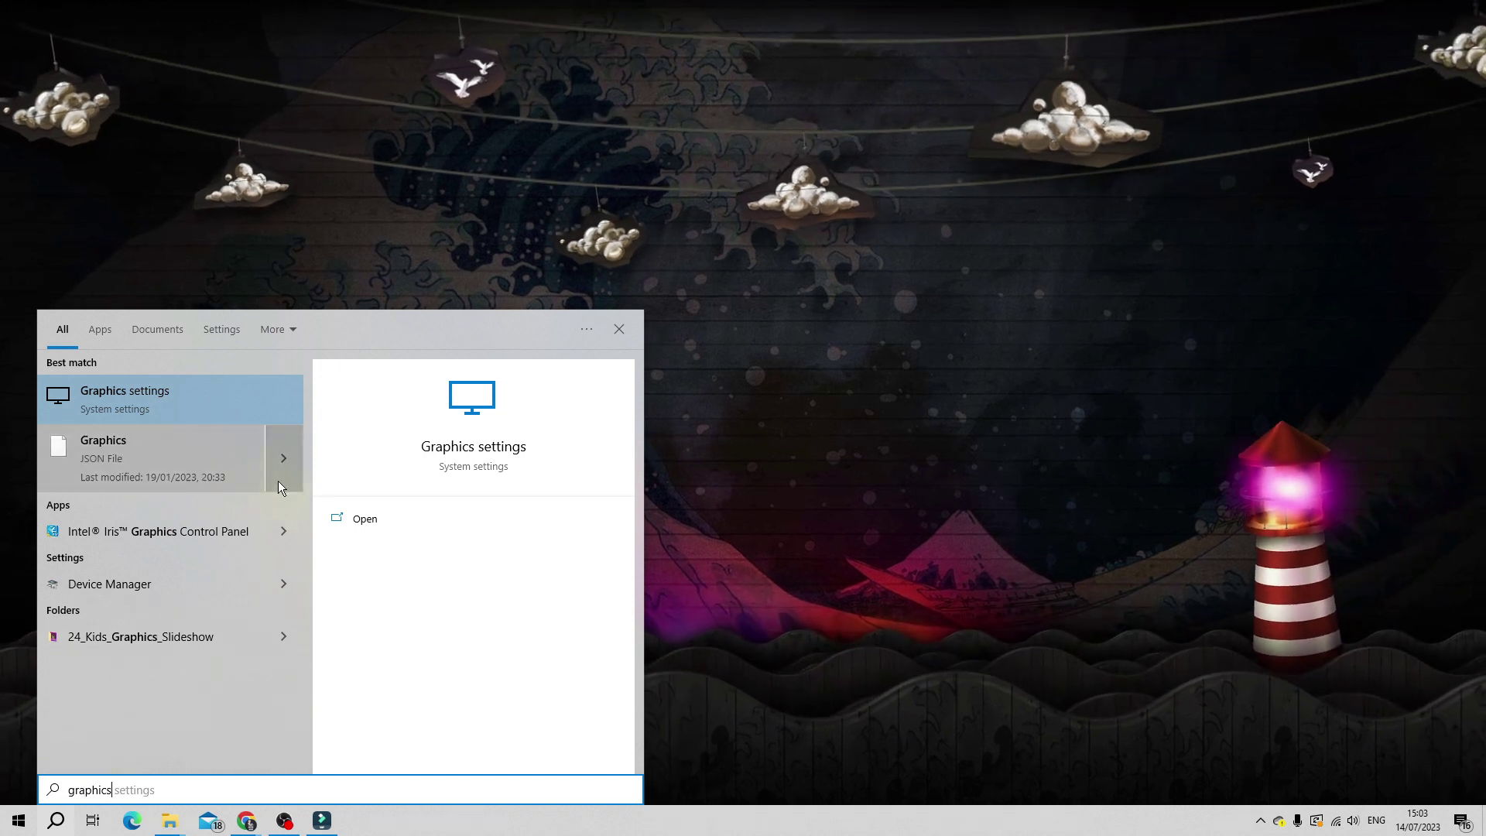
pyautogui.click(180, 402)
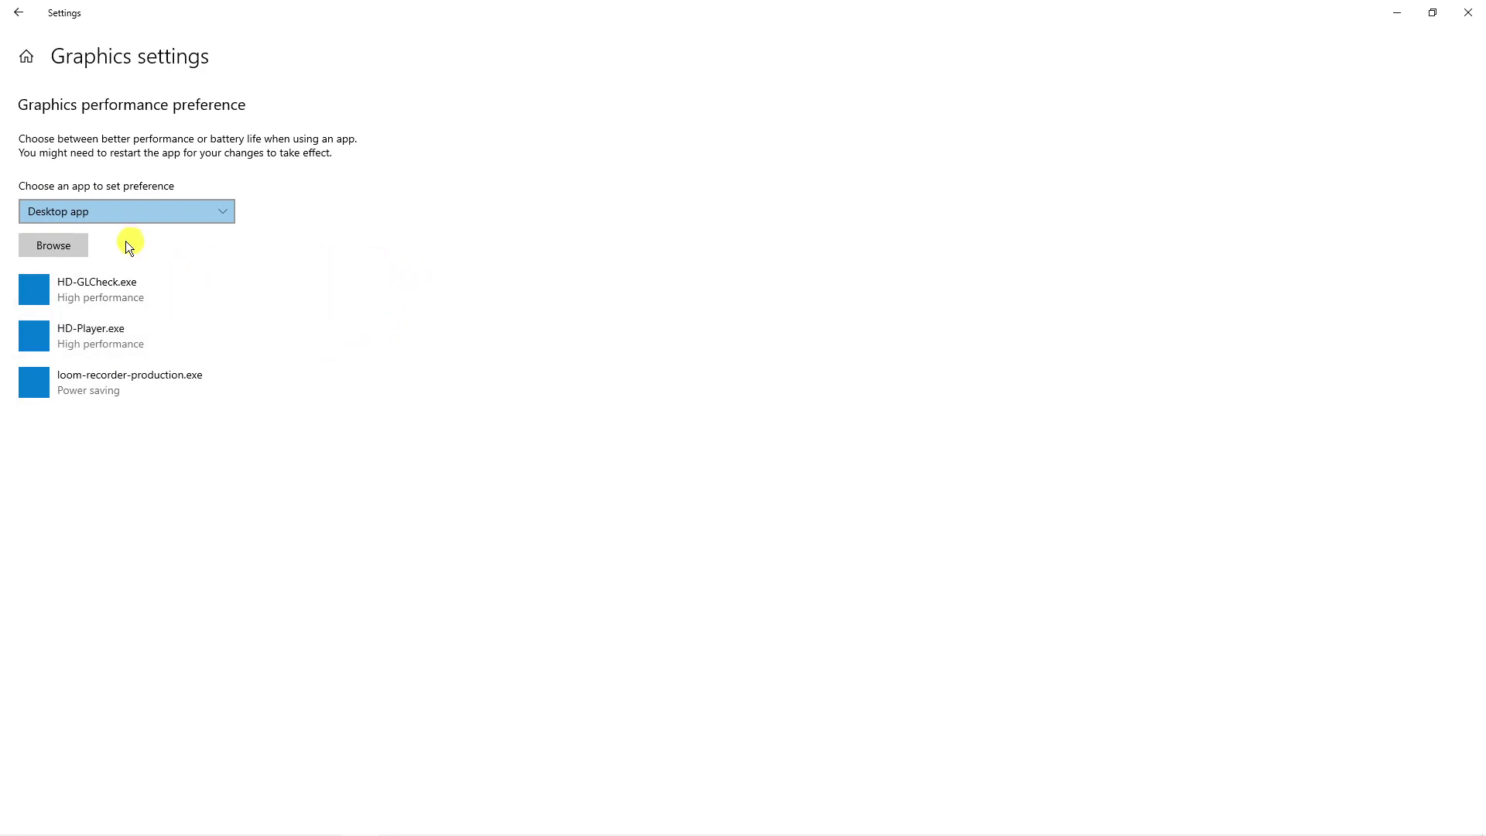
# Add RobloxPlayerLauncher from C:\Program Files (x86)\Roblox\Versions\version-e28adbc917f34900 to the graphics preference list
pyautogui.click(58, 246)
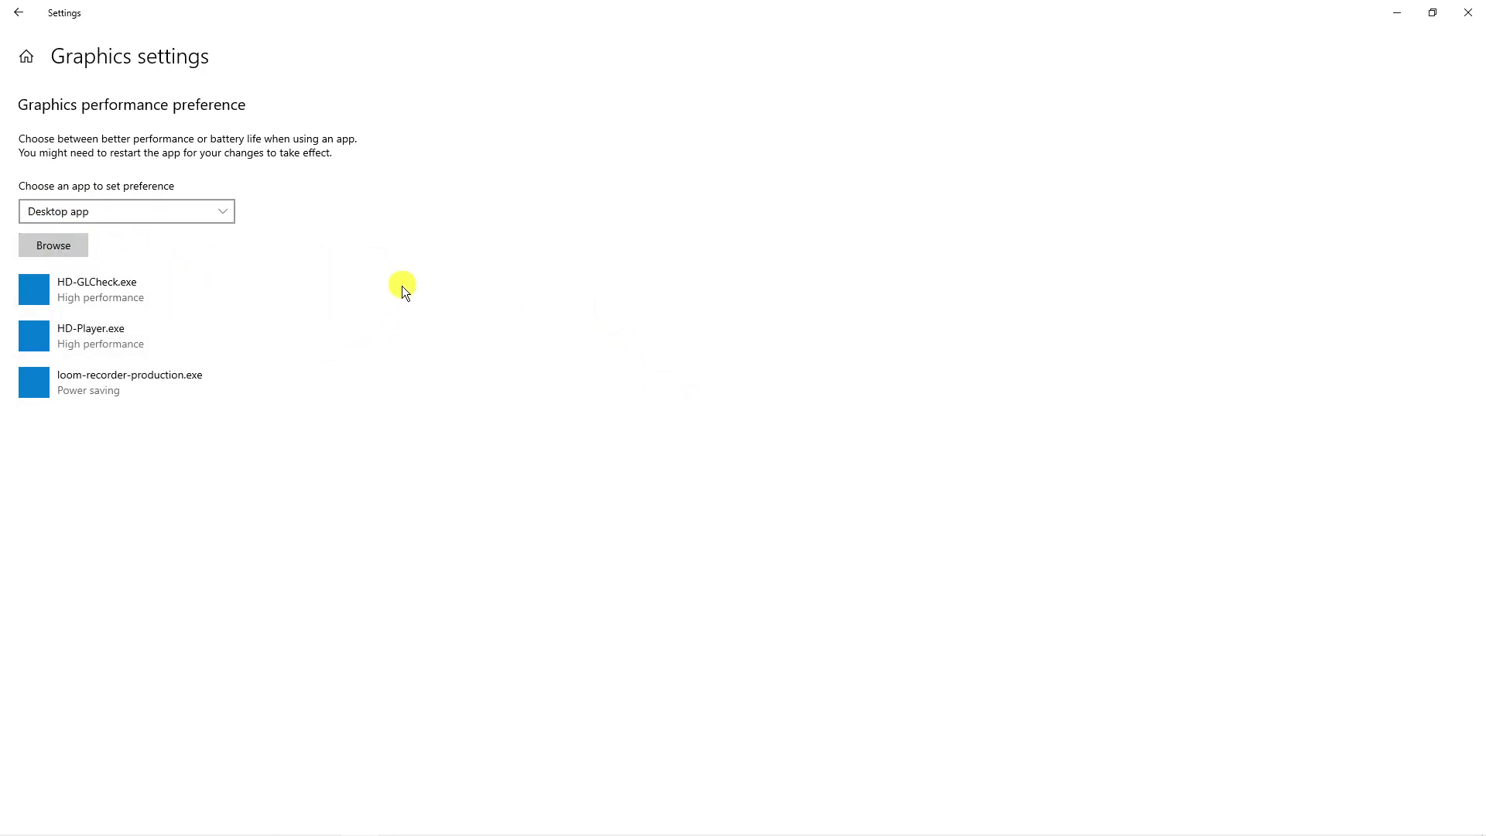
pyautogui.click(65, 246)
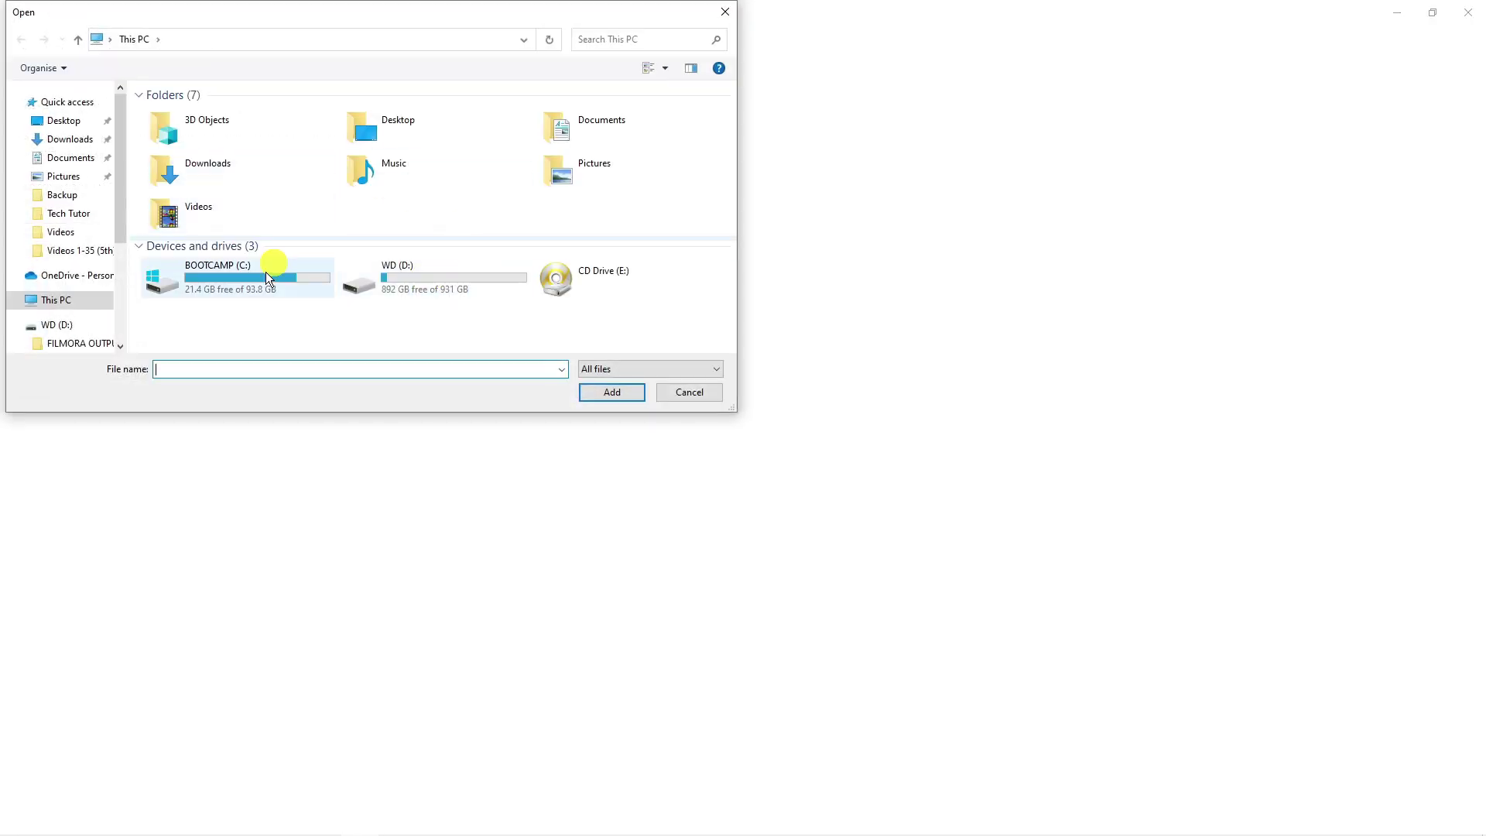
pyautogui.doubleClick(230, 291)
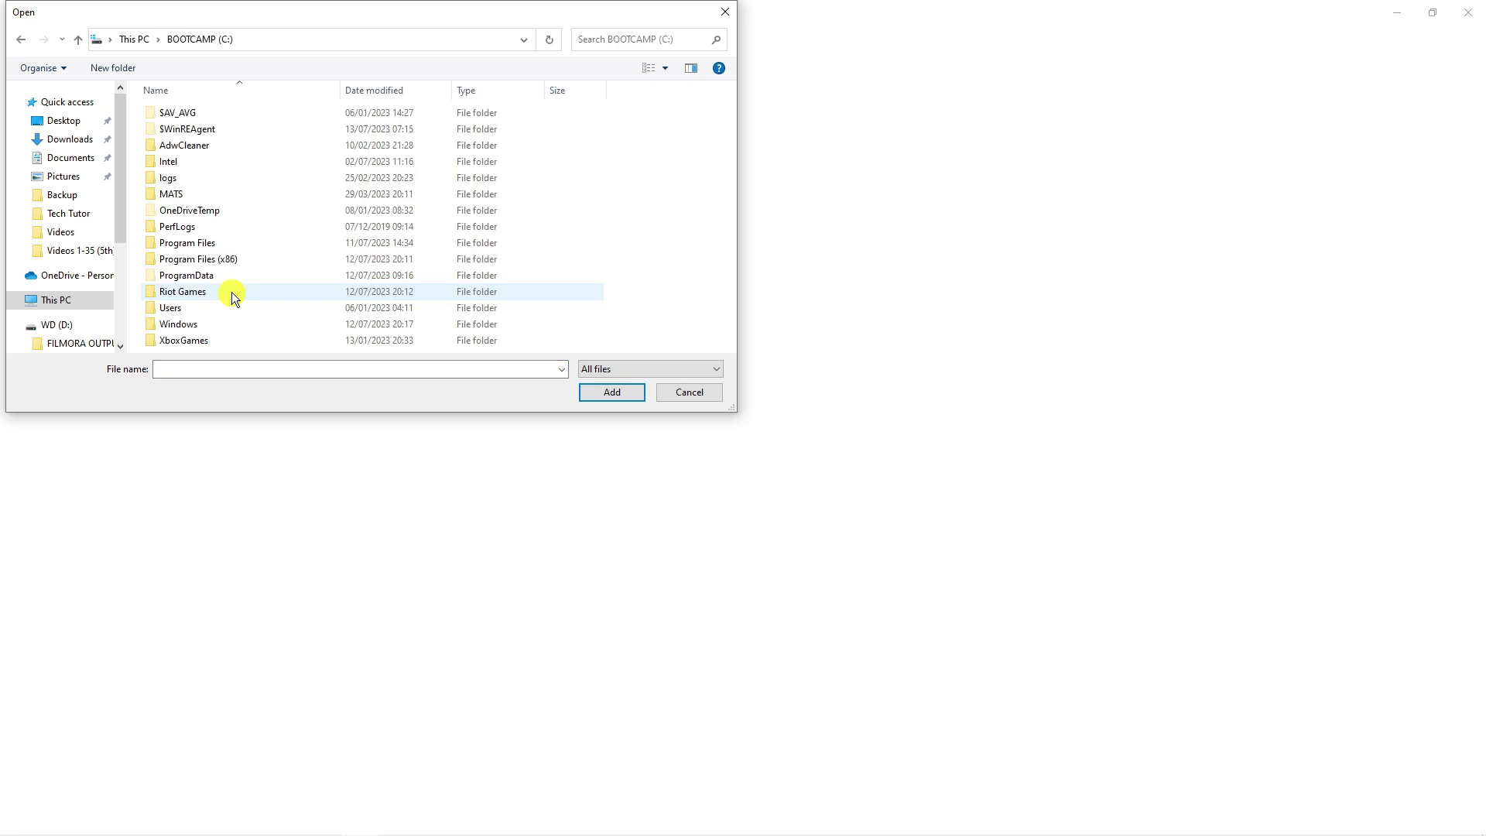
pyautogui.doubleClick(232, 258)
pyautogui.scroll(-7, 286, 229)
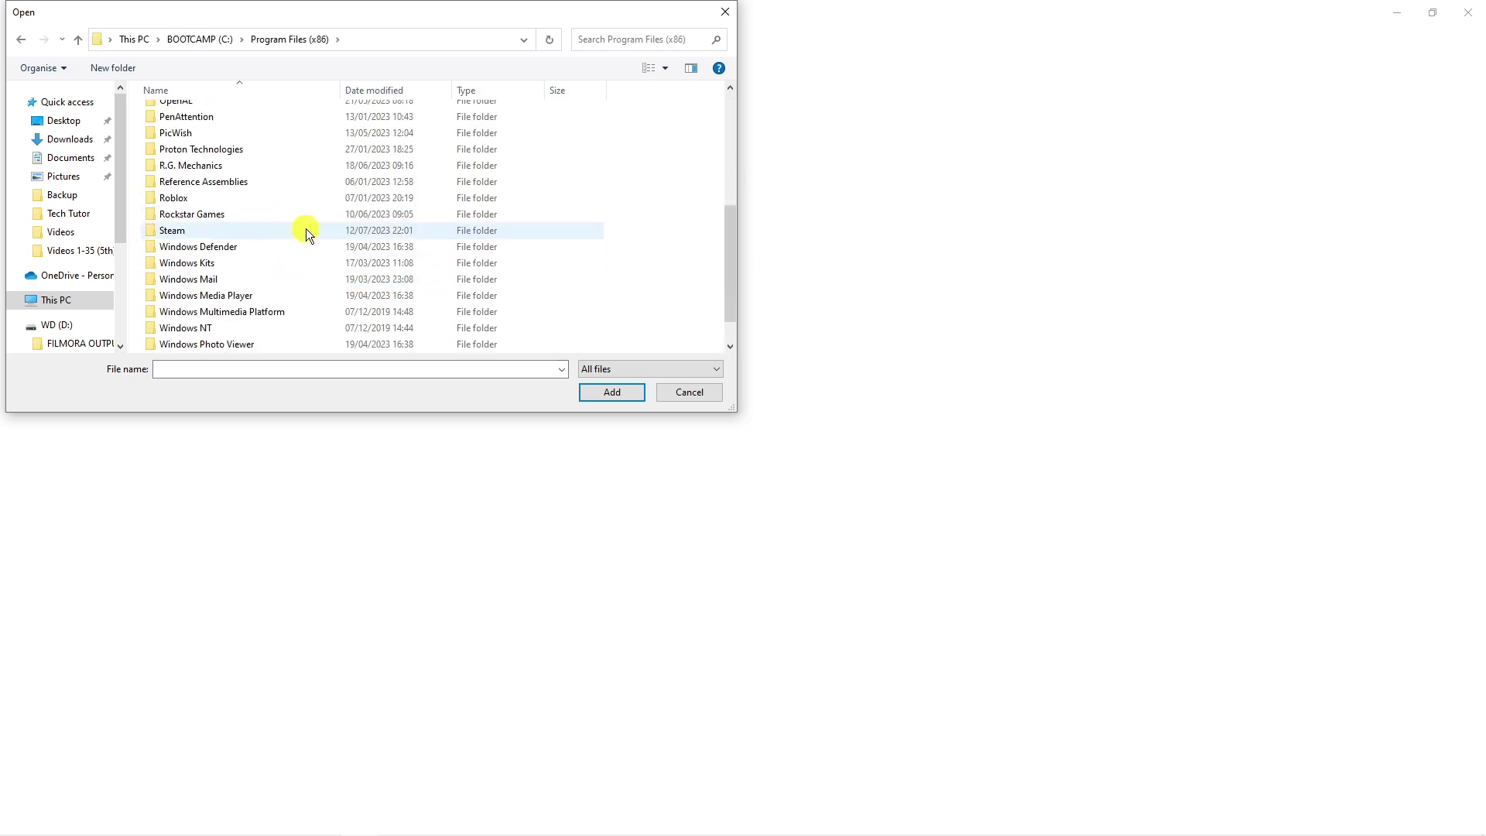
pyautogui.doubleClick(256, 200)
pyautogui.doubleClick(200, 110)
pyautogui.doubleClick(211, 130)
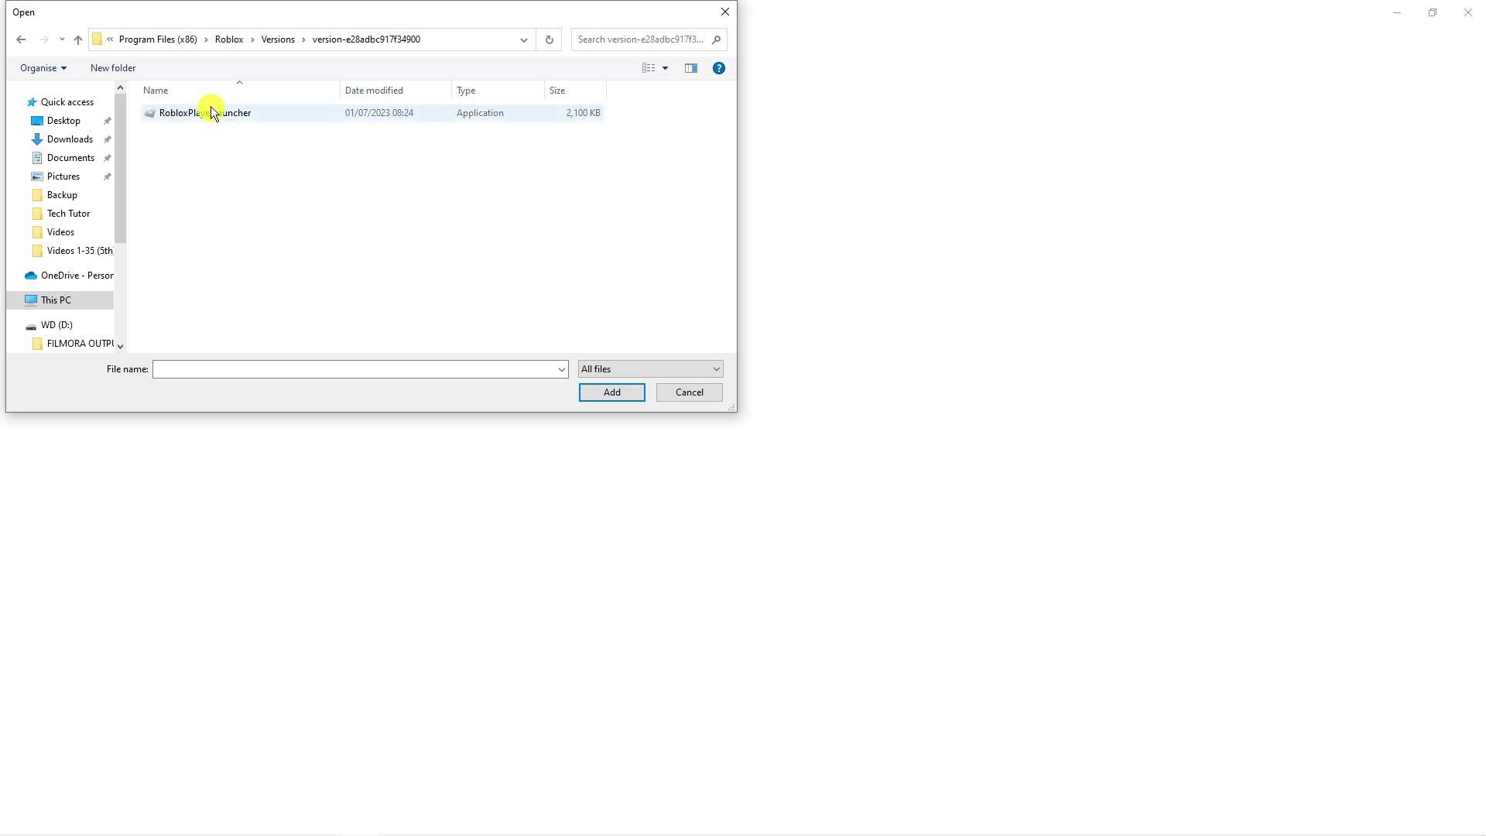
pyautogui.doubleClick(212, 113)
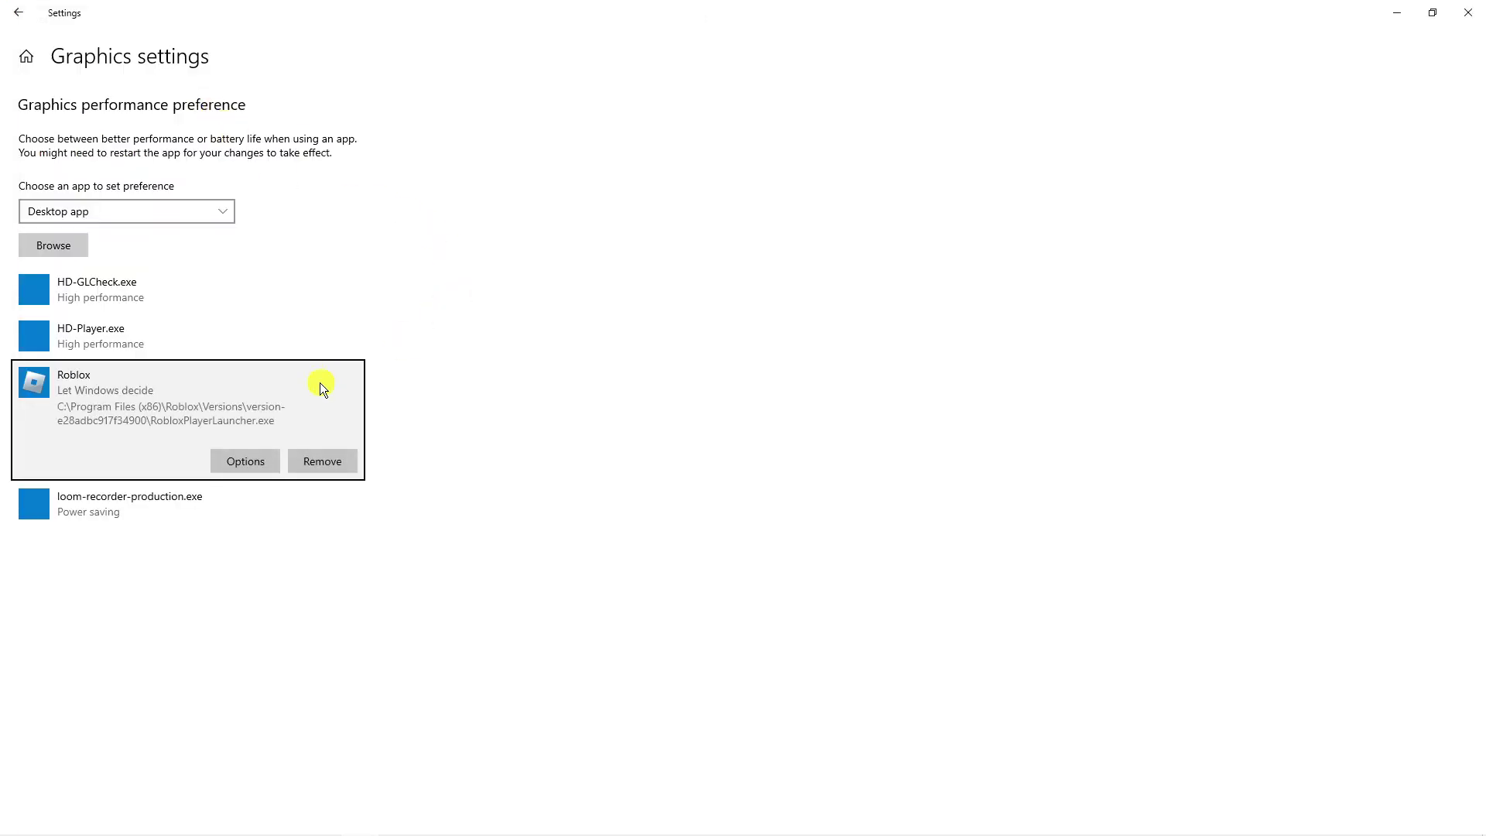
# Save High performance as RobloxPlayerLauncher's graphics preference and close Settings
pyautogui.click(240, 463)
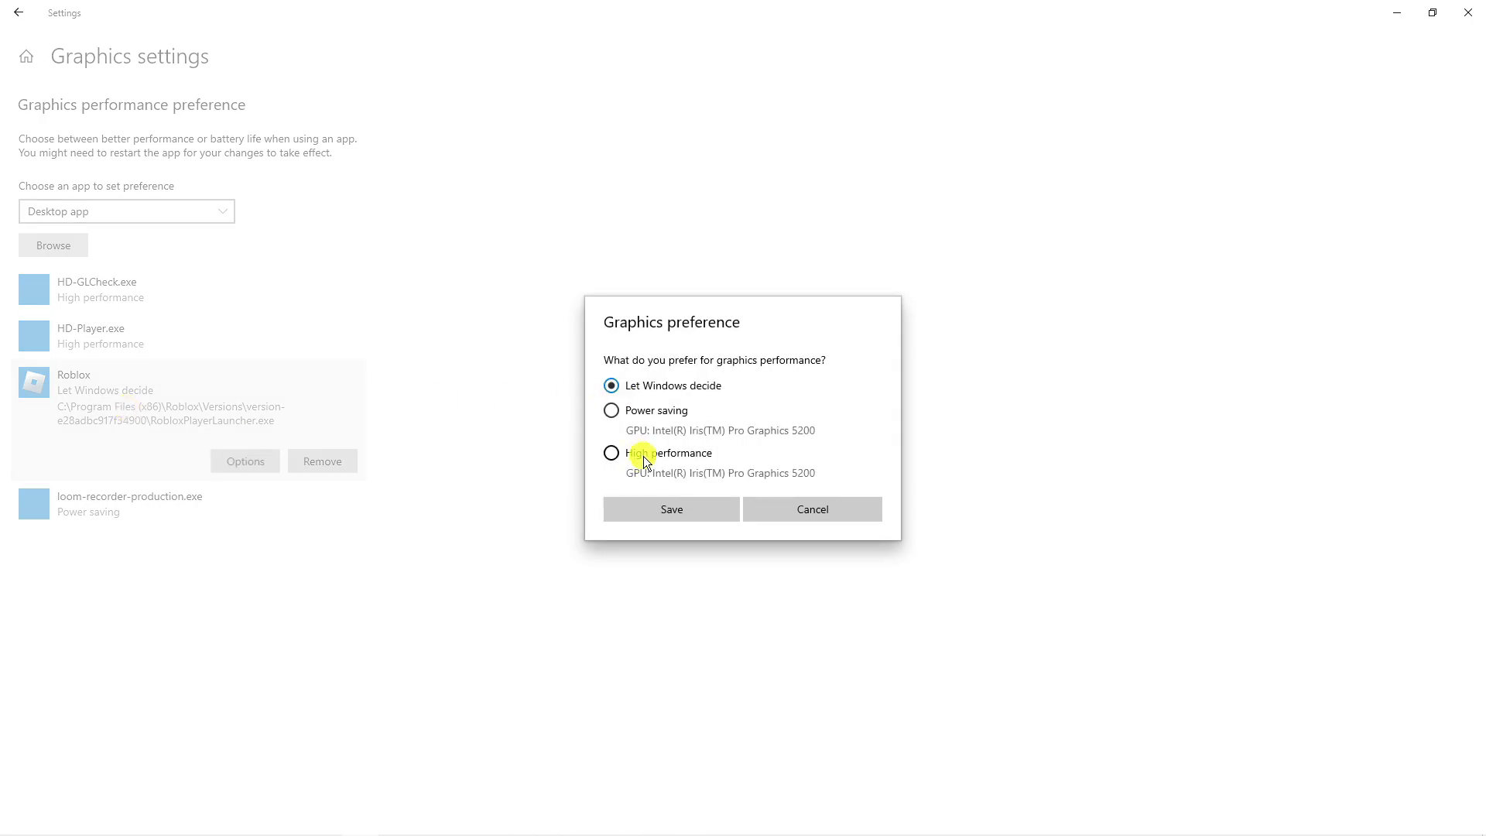
pyautogui.click(692, 508)
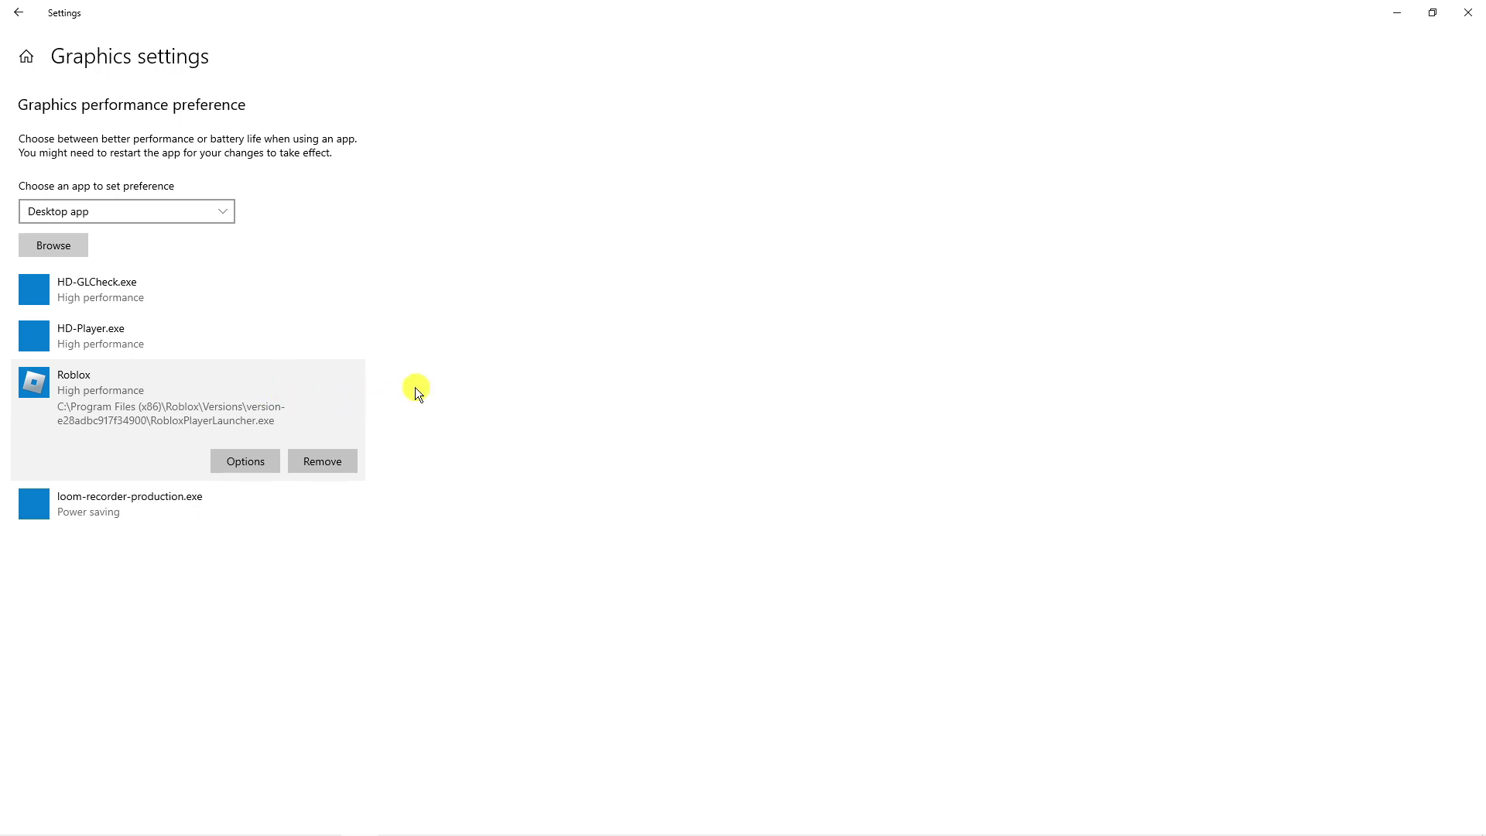
pyautogui.click(1462, 9)
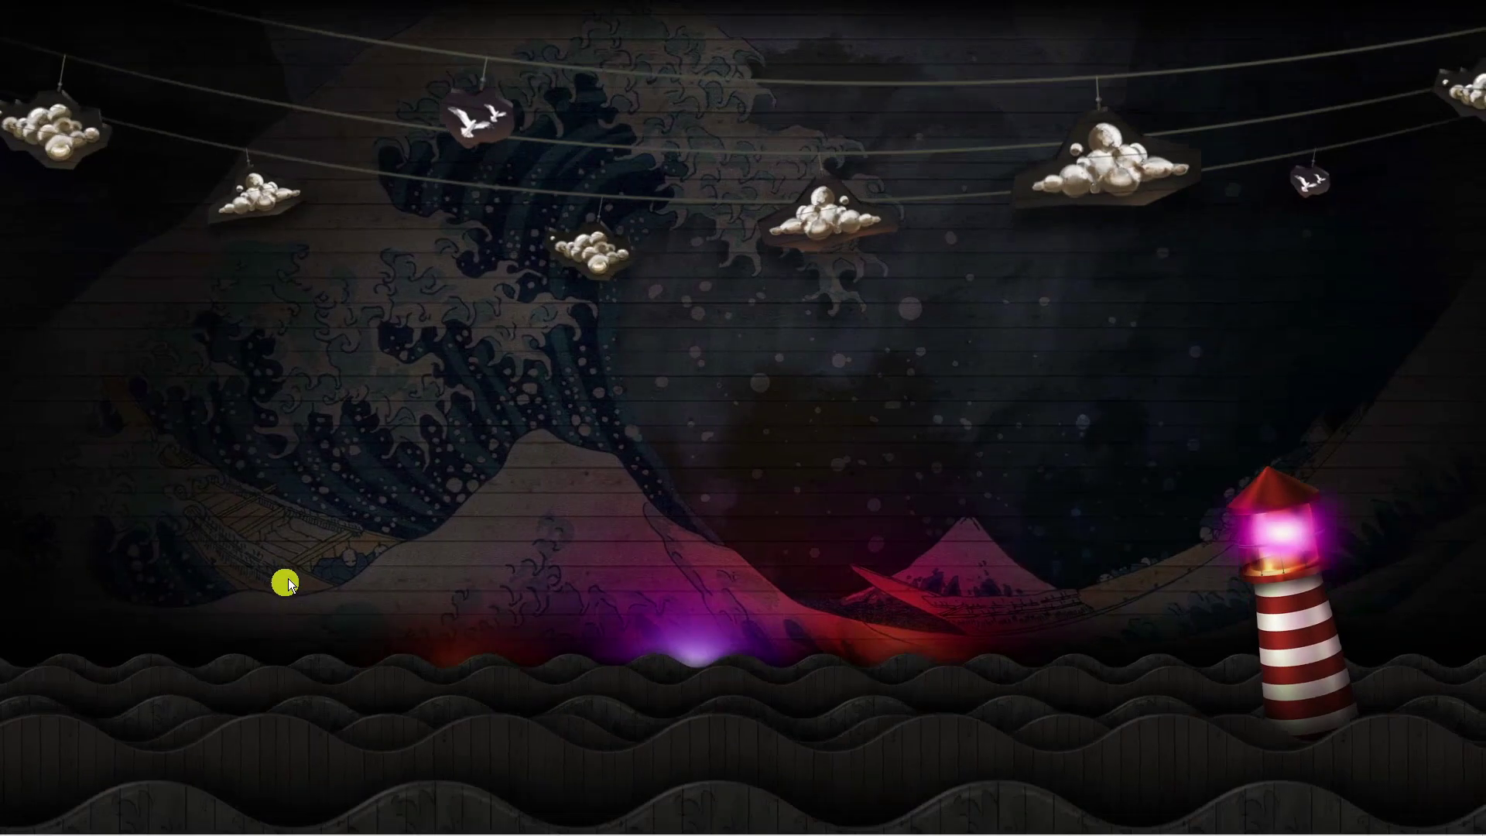
# Search Windows for 'remove' and open Add or remove programs
pyautogui.click(54, 823)
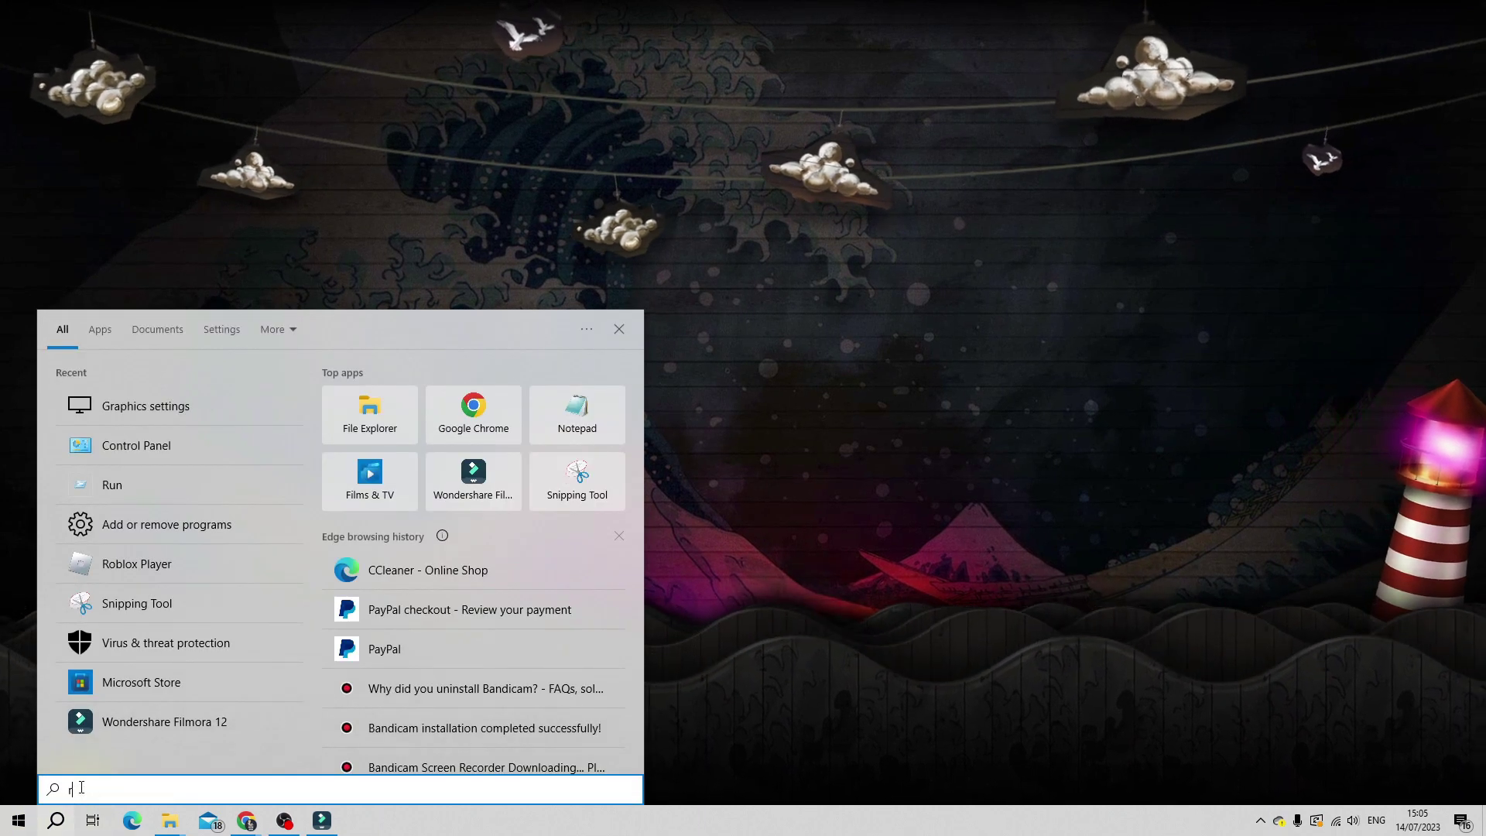
pyautogui.write('remove')
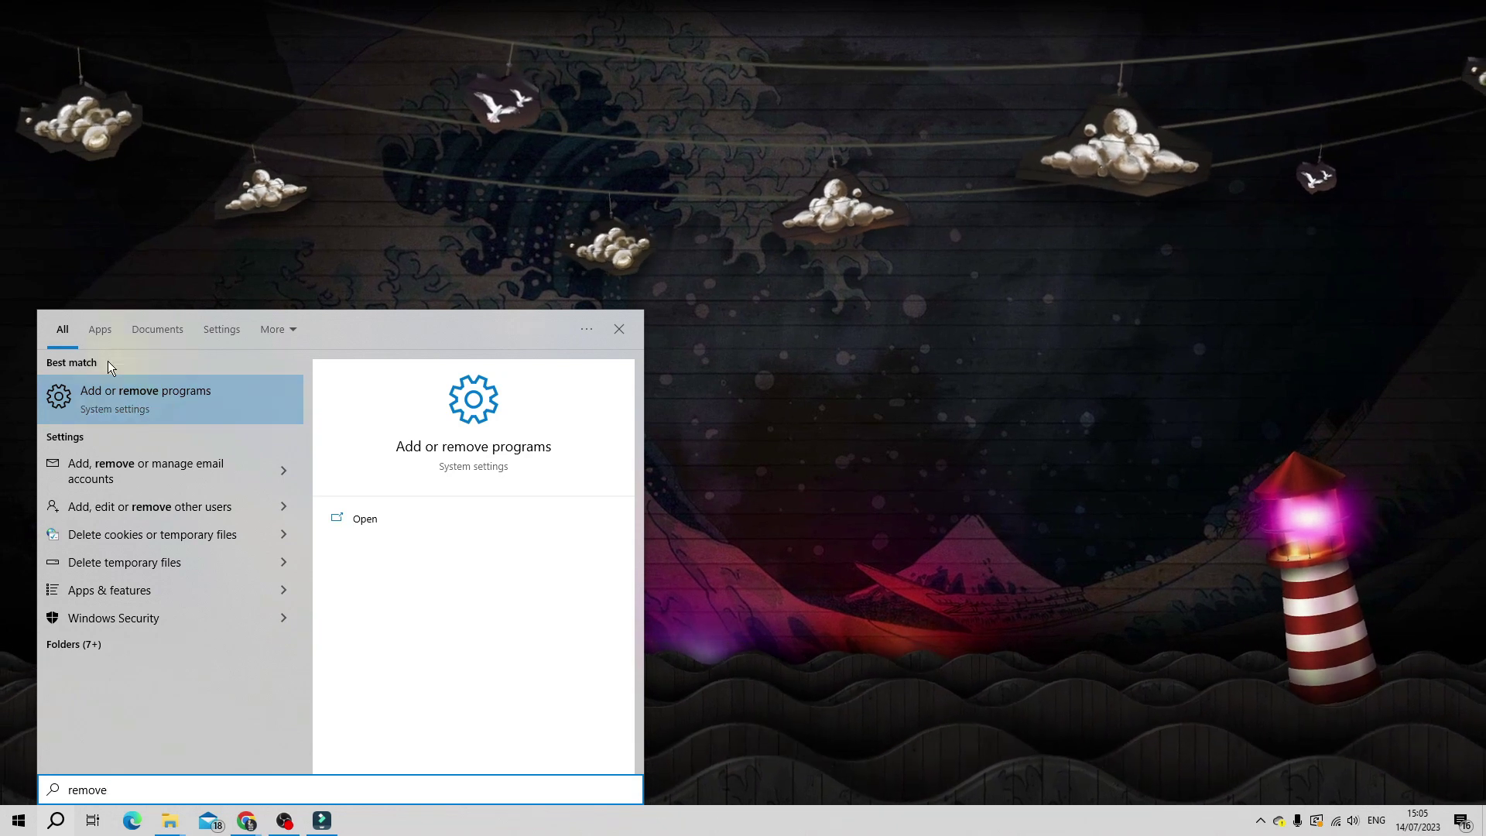
pyautogui.click(169, 392)
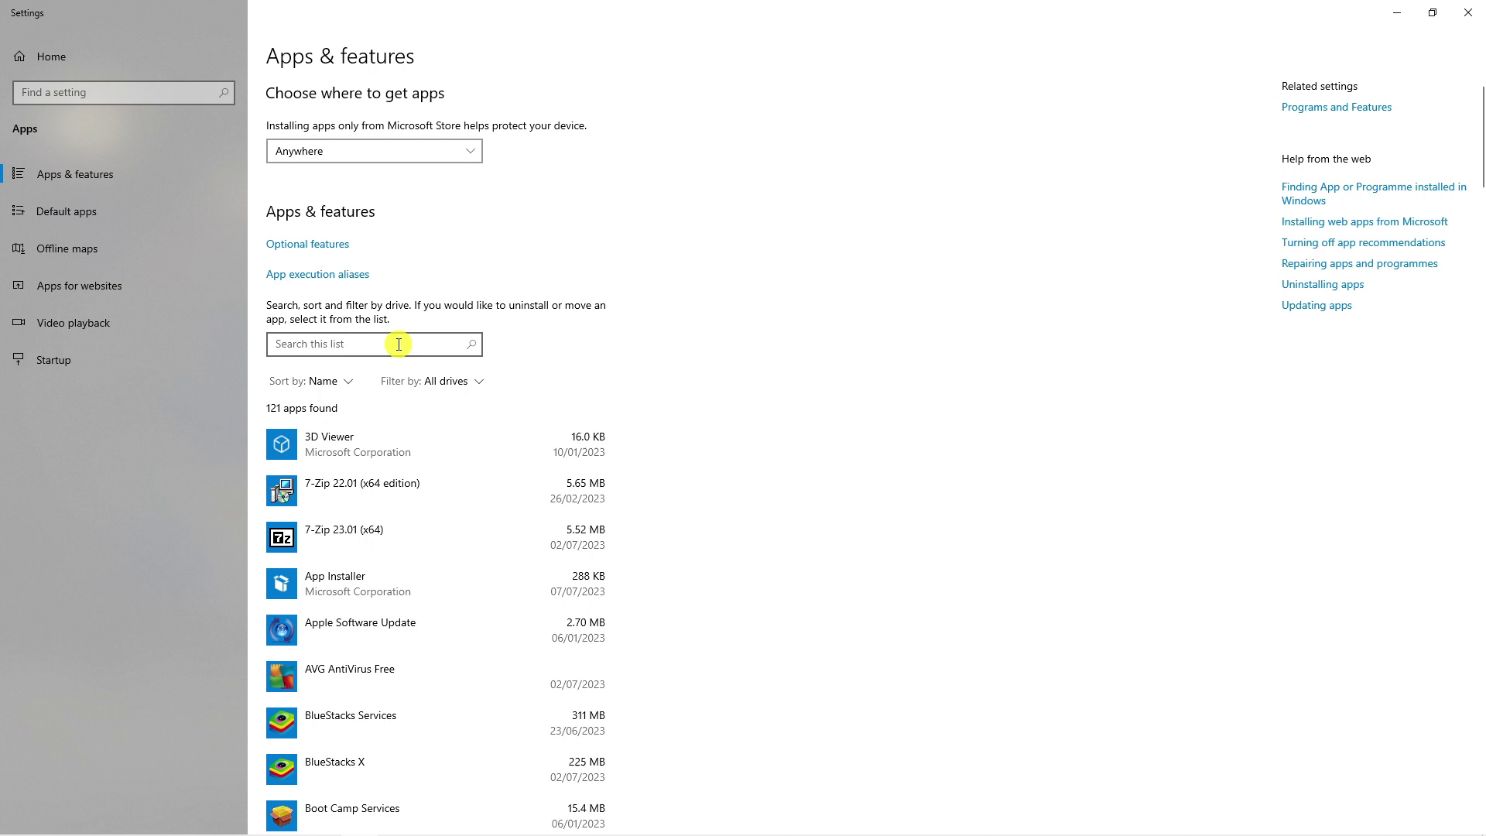
# Filter installed apps by 'roblox', uninstall Roblox Player, and return to Chrome's roblox.com/download page
pyautogui.click(399, 343)
pyautogui.write('roblox')
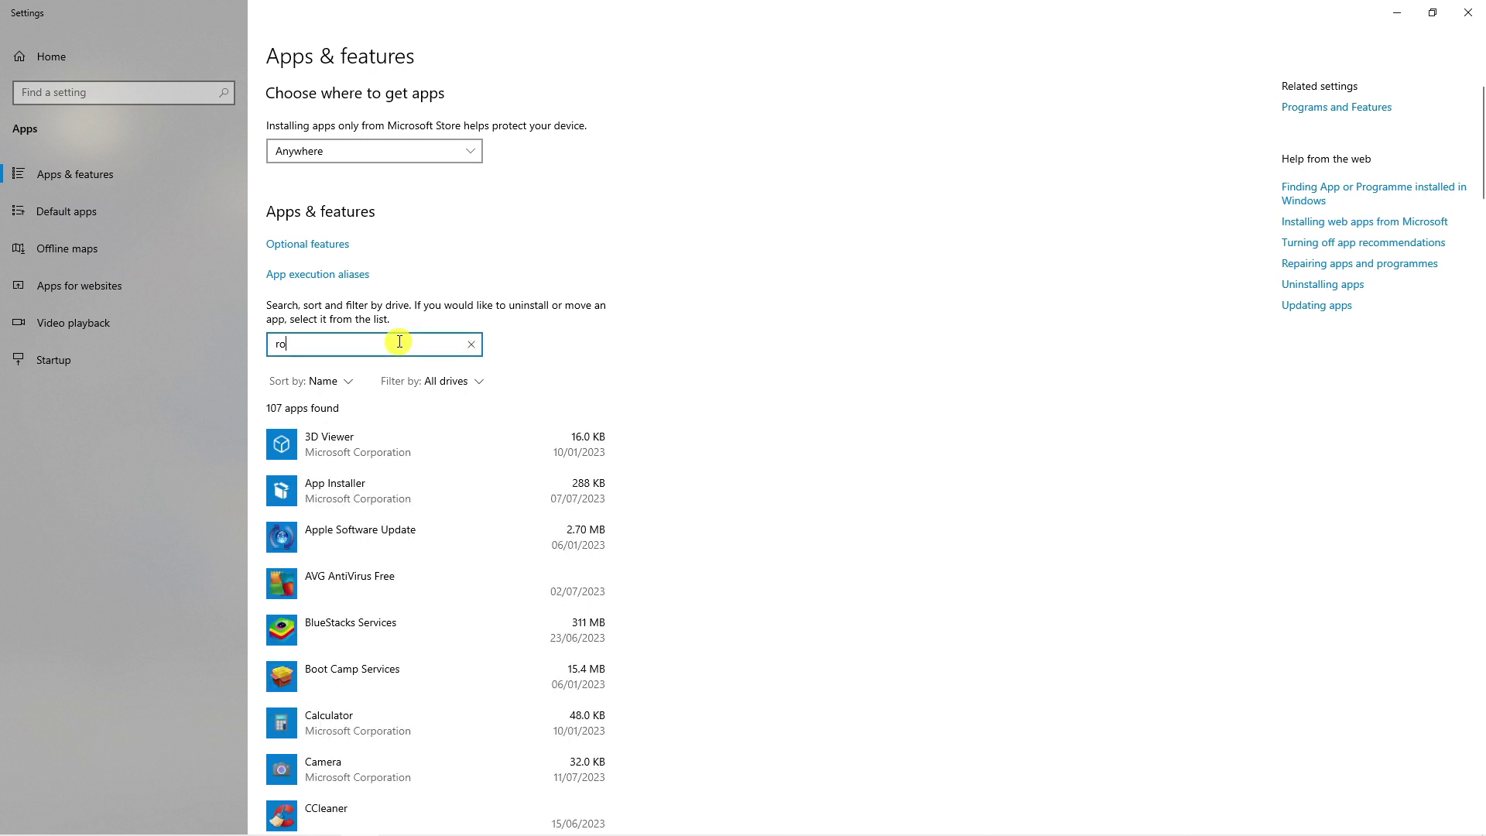
pyautogui.click(430, 447)
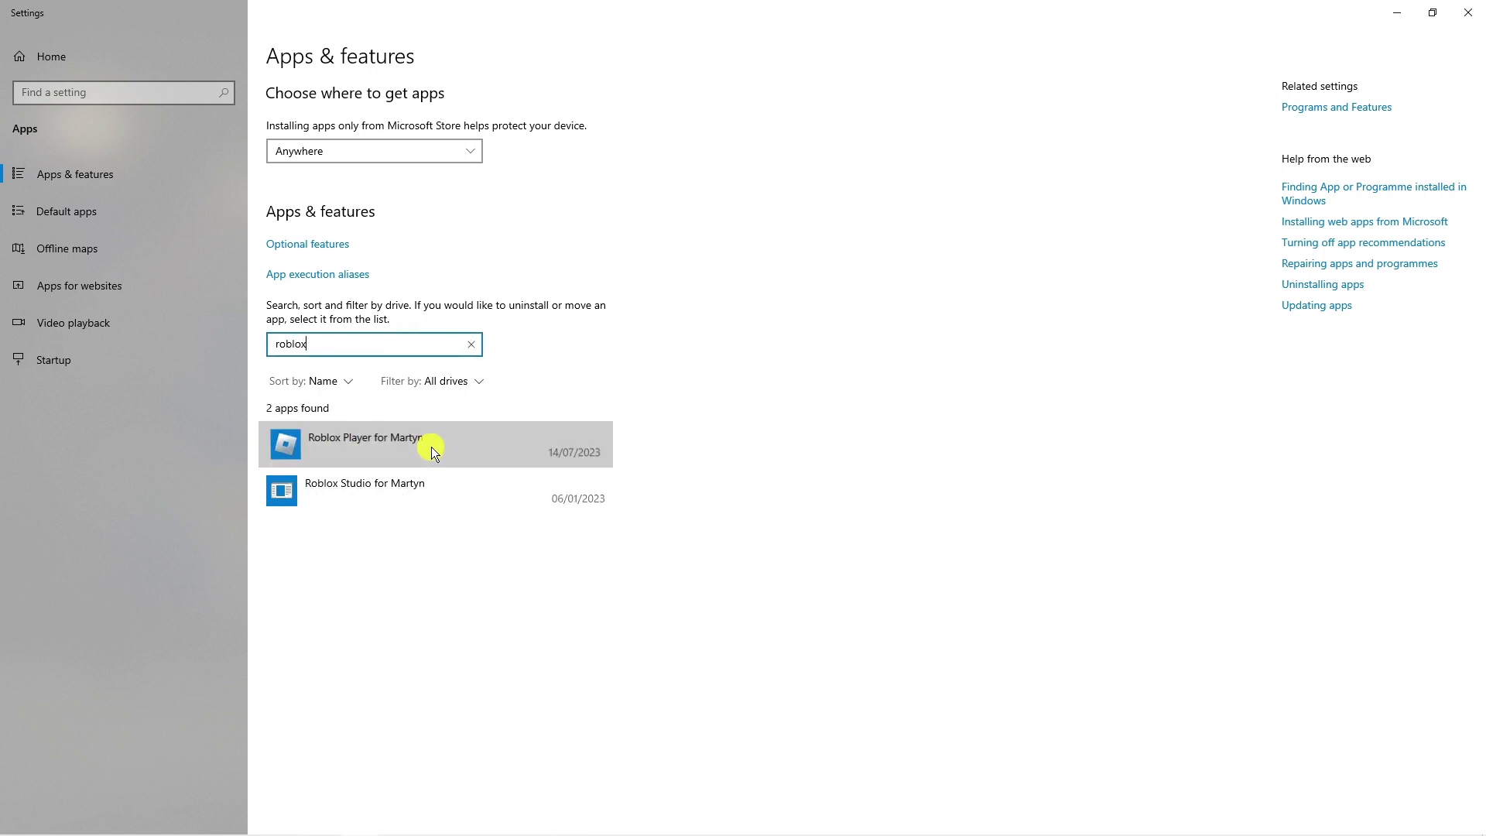
pyautogui.click(561, 493)
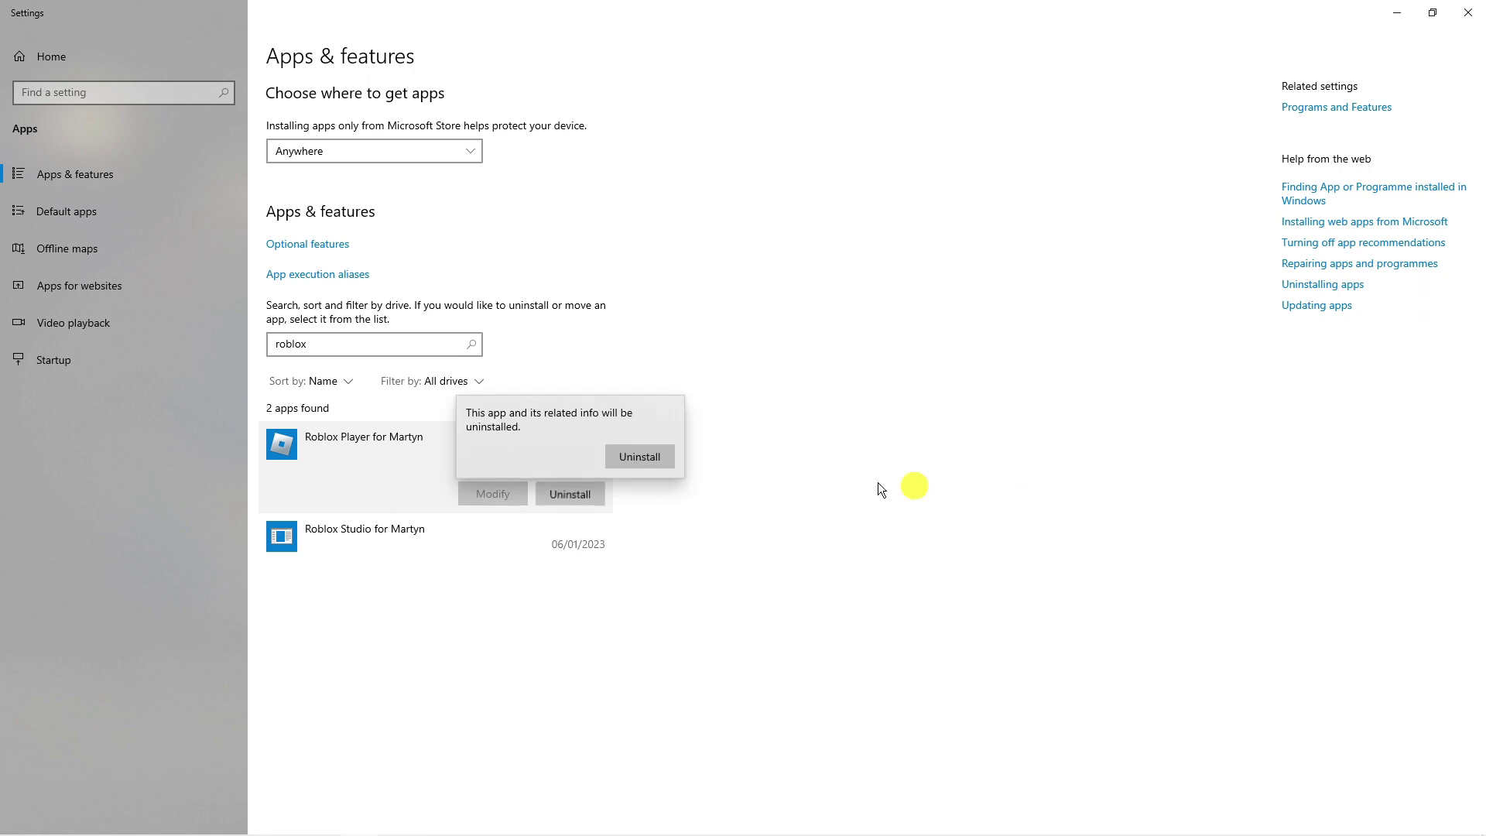
pyautogui.click(638, 458)
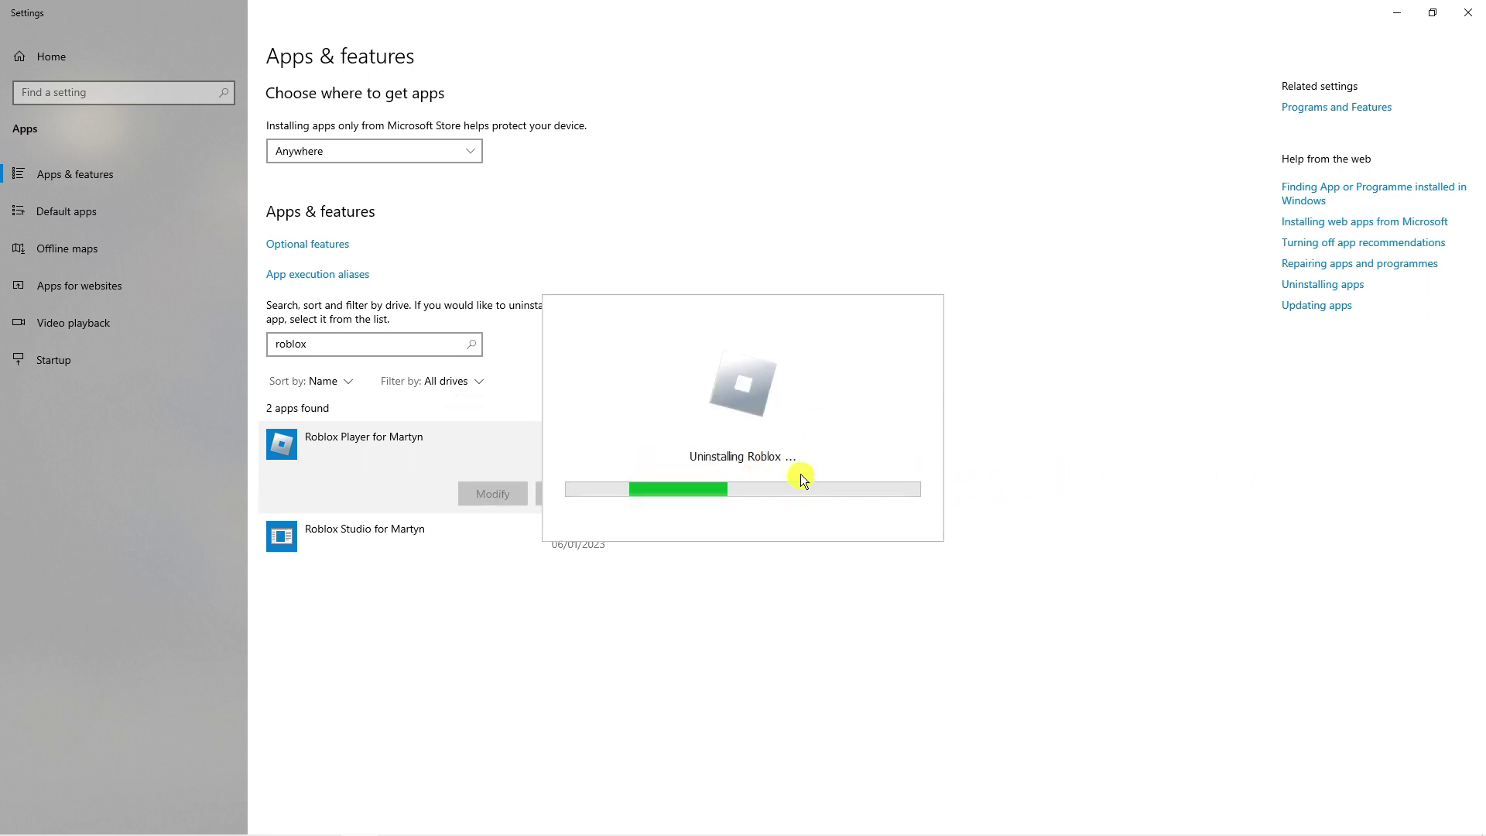
pyautogui.click(778, 466)
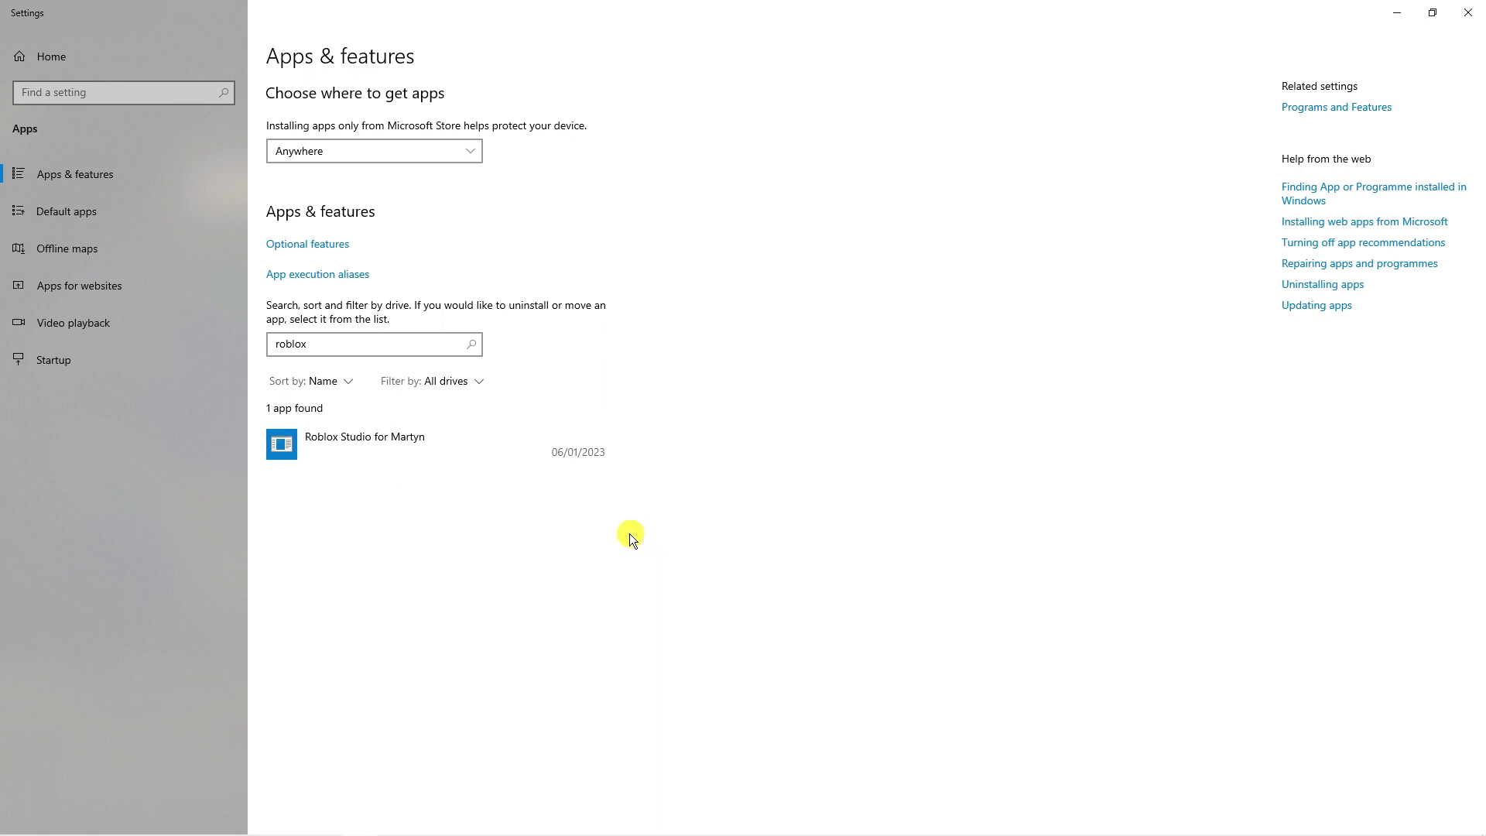
pyautogui.click(336, 828)
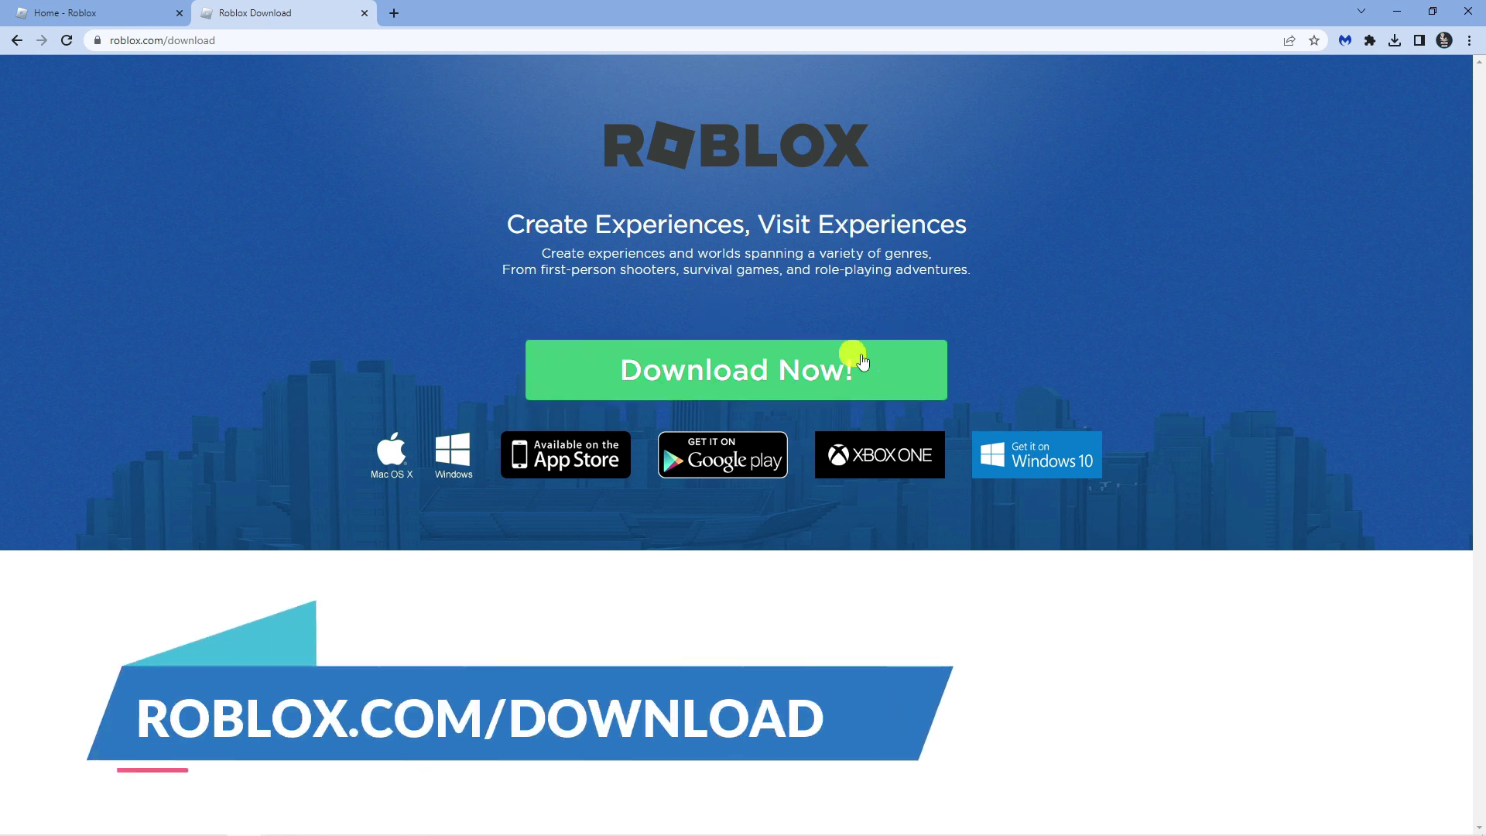
# Download the Roblox installer from roblox.com and run RobloxPlayerLauncher.exe
pyautogui.click(822, 365)
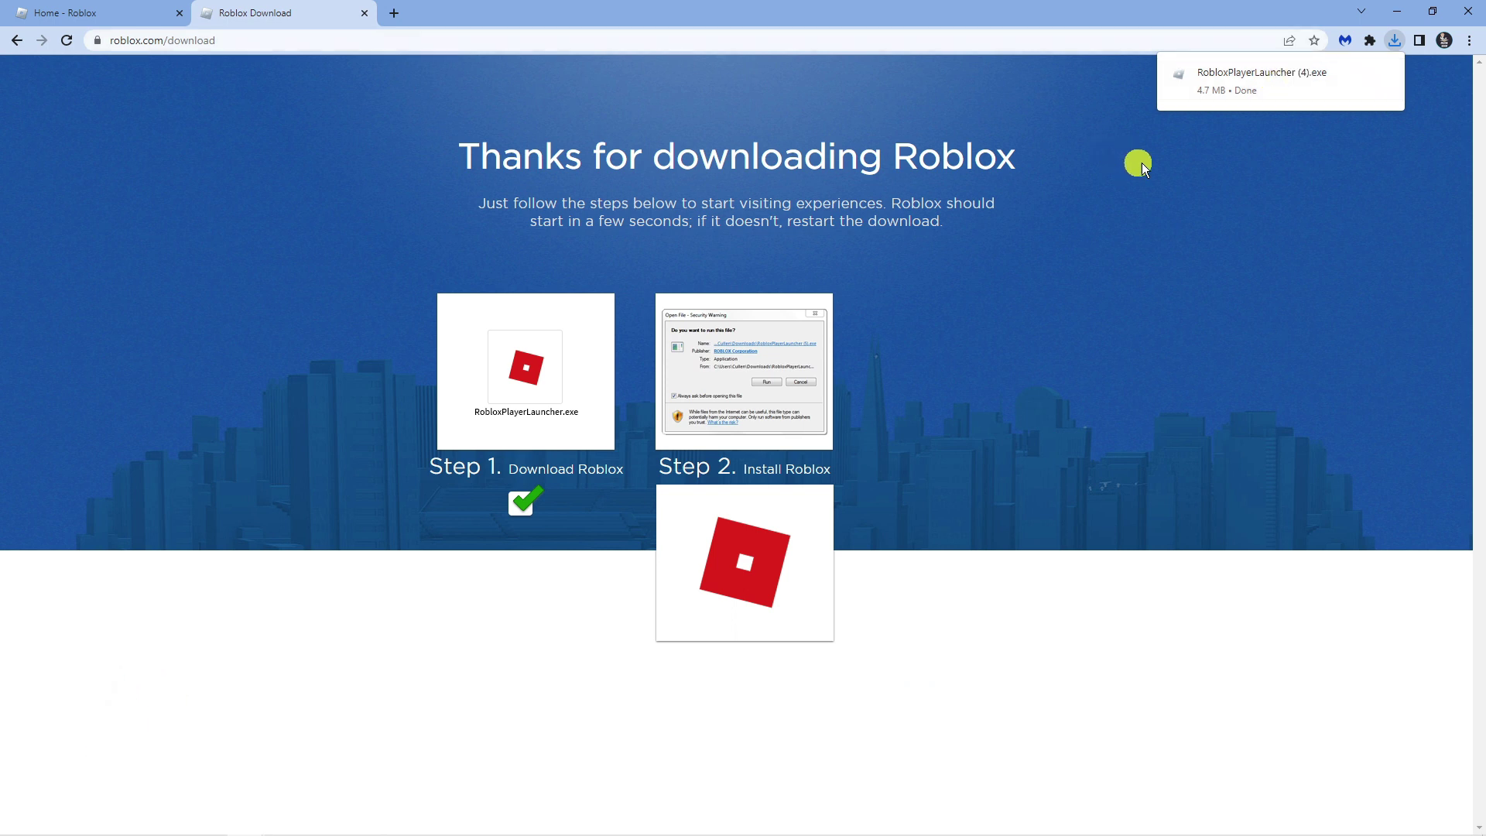
pyautogui.click(1269, 81)
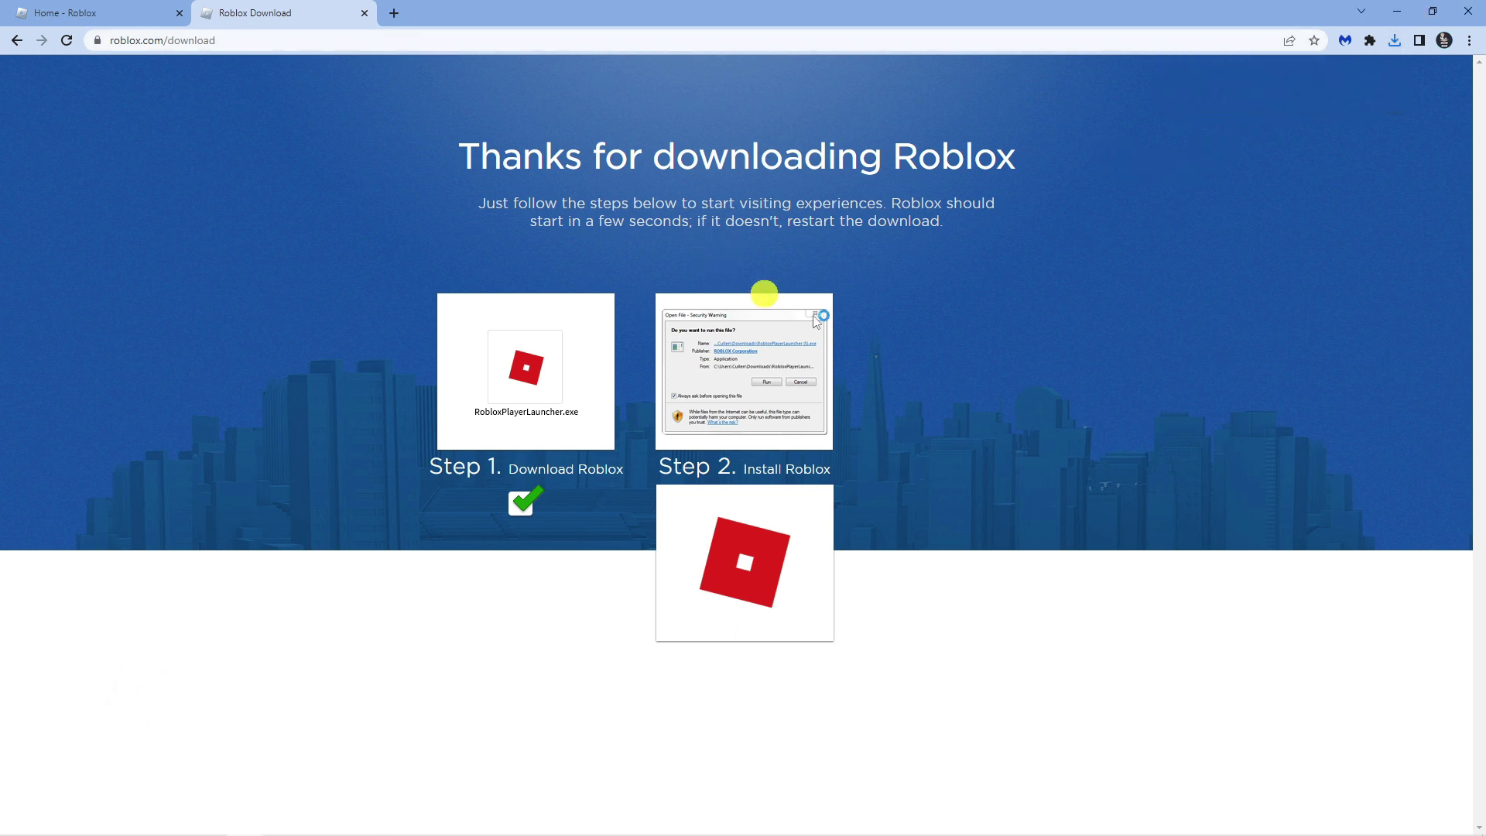